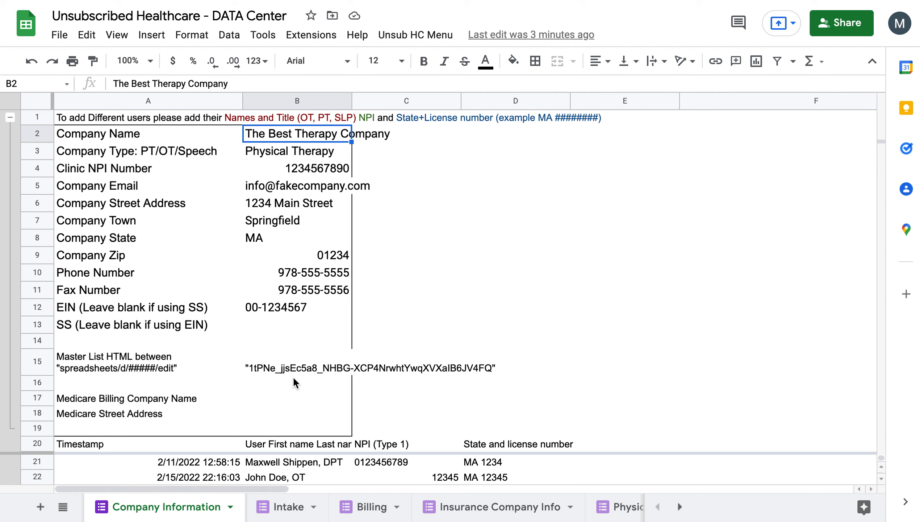
# - Collapse the grouped company detail rows on the Company Information sheet and go to the clinician list beneath the headers
pyautogui.click(293, 365)
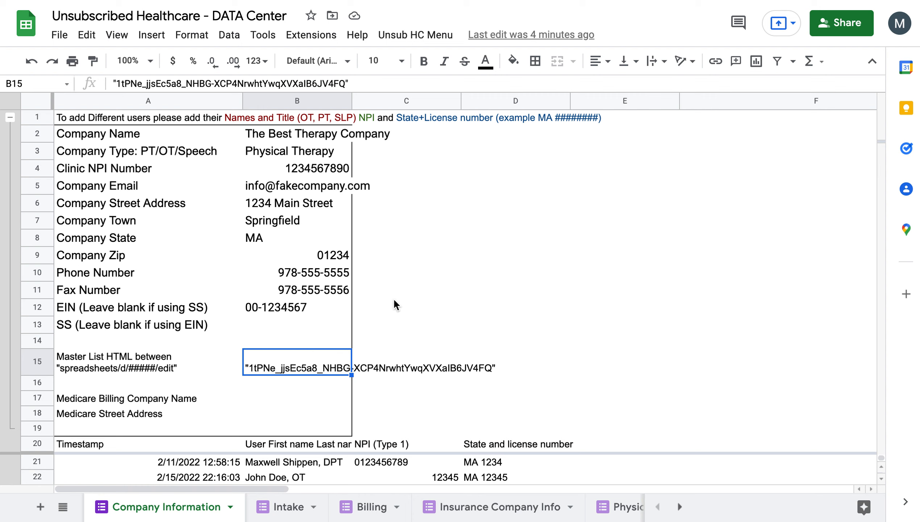
pyautogui.scroll(-1, 412, 364)
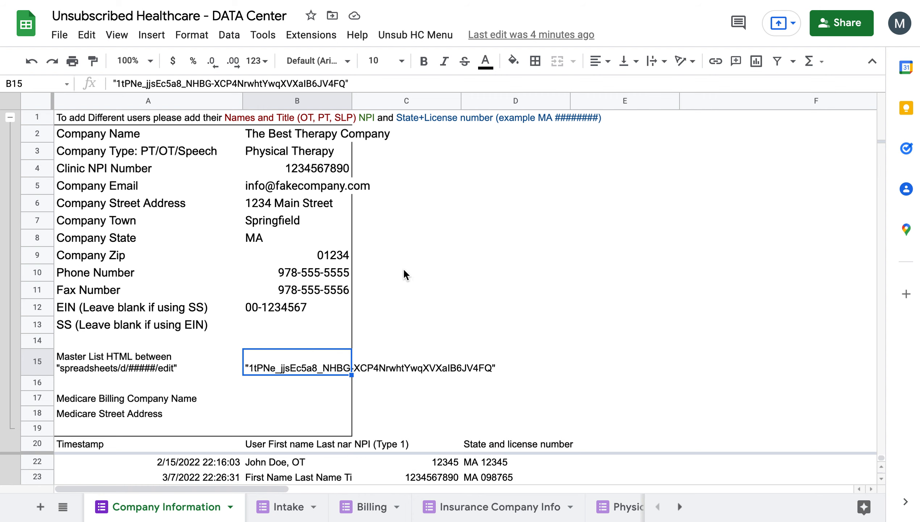
pyautogui.click(473, 243)
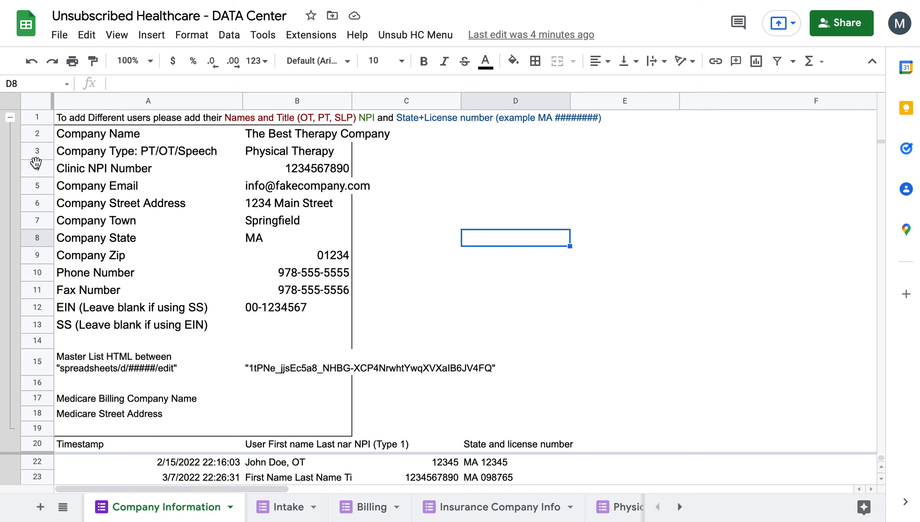
pyautogui.click(9, 117)
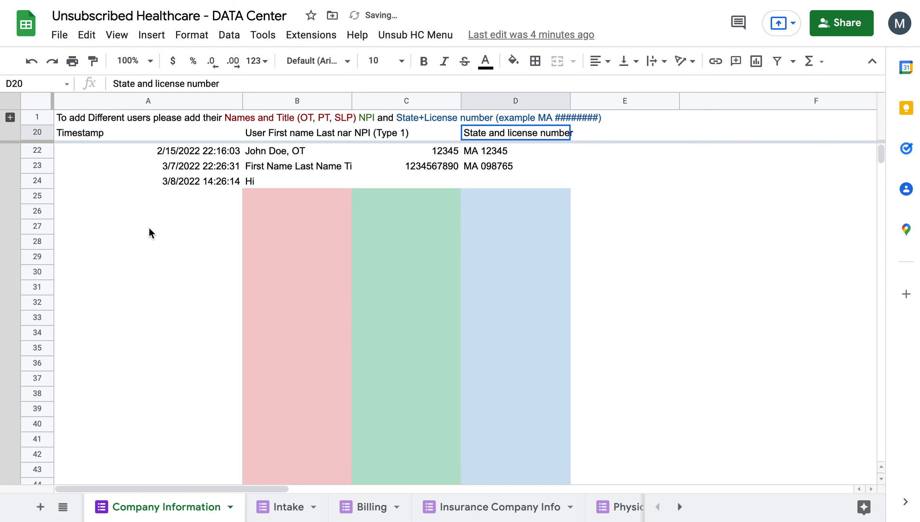
pyautogui.click(273, 178)
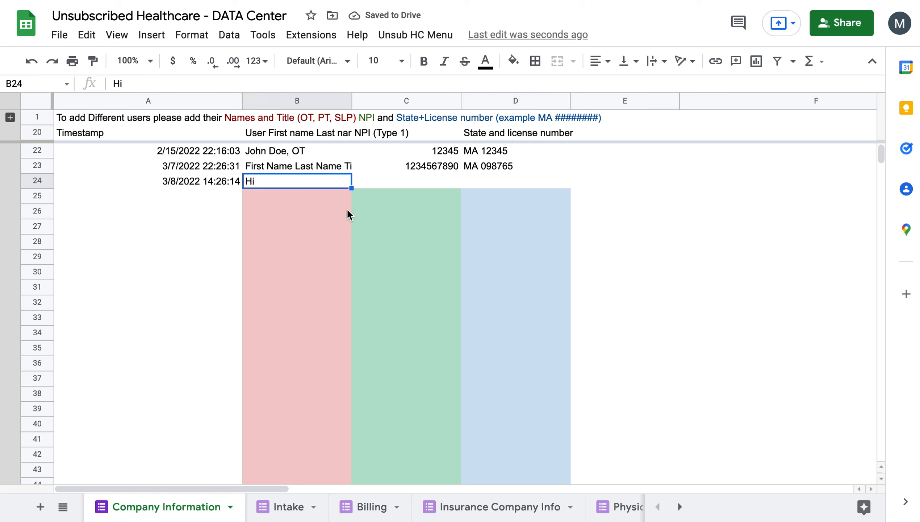
pyautogui.click(310, 197)
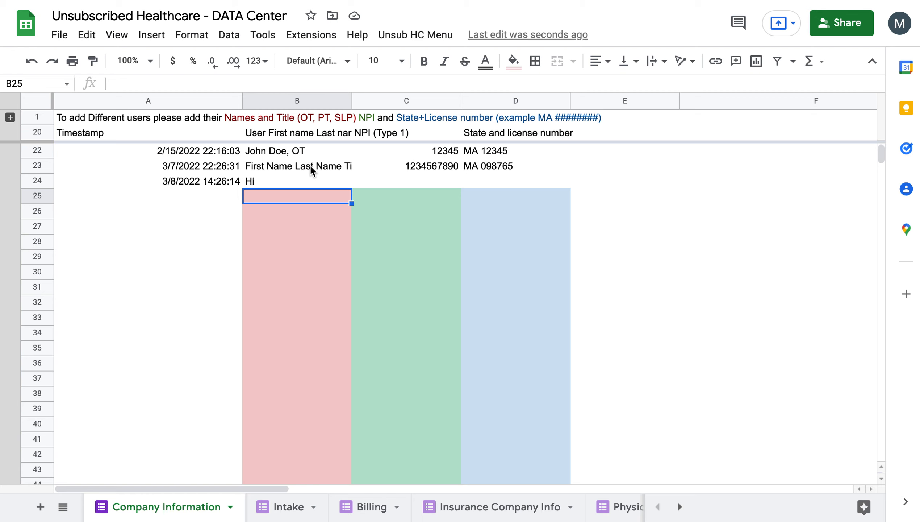
pyautogui.scroll(1, 311, 167)
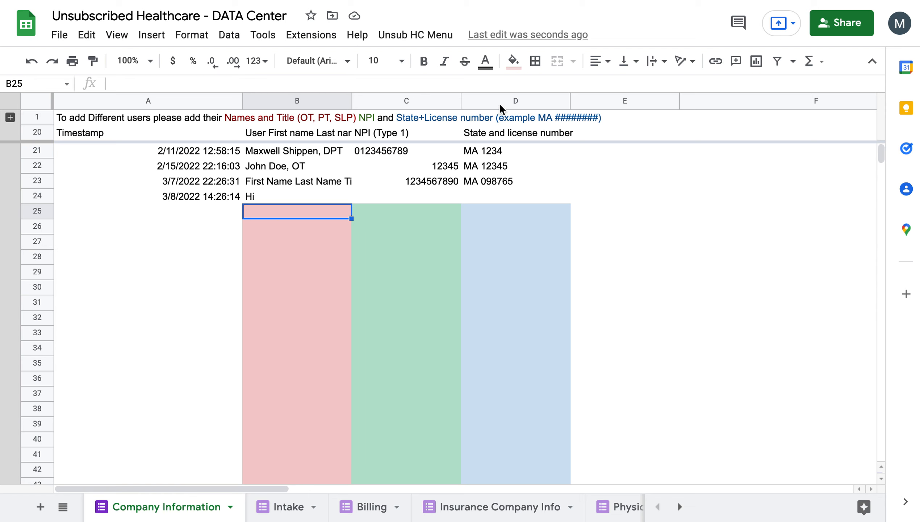
# - Add a clinician through the Add Clinician form with "test 12" as the name and title, submit it and close the form
pyautogui.click(429, 35)
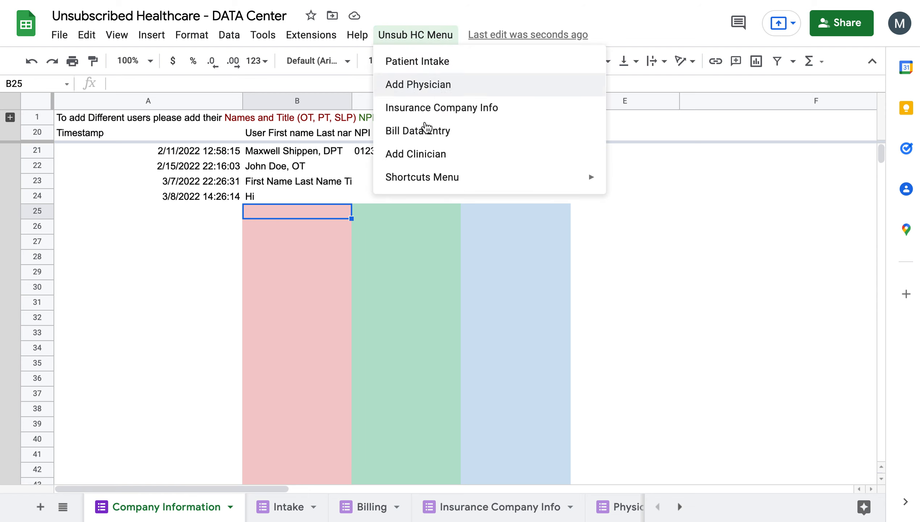
pyautogui.click(425, 154)
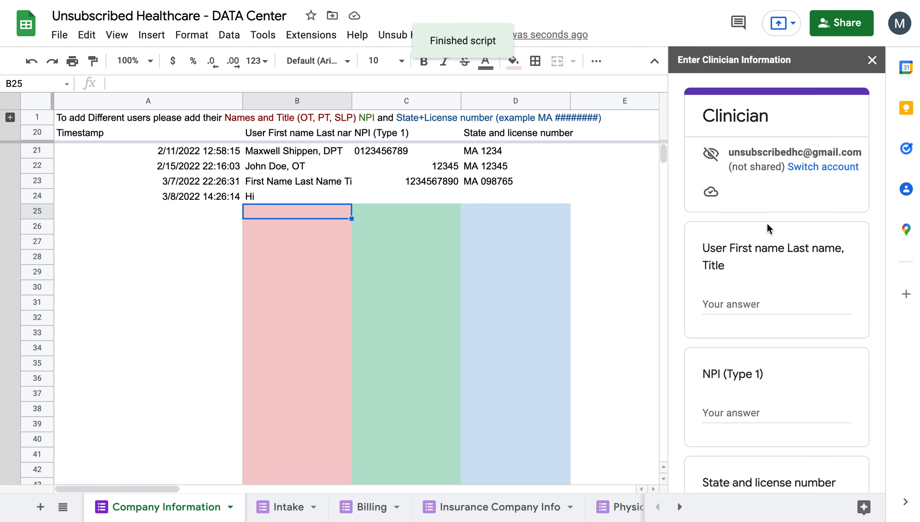
pyautogui.click(749, 305)
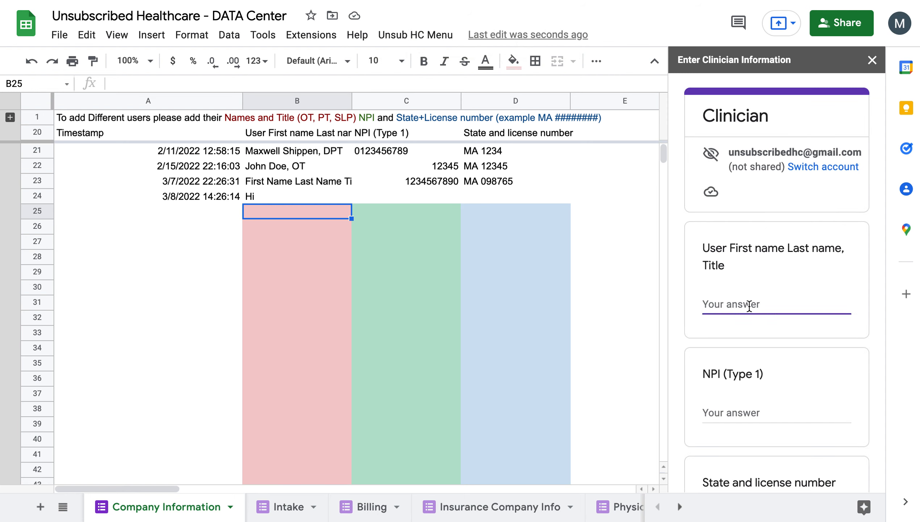
pyautogui.write('test 12')
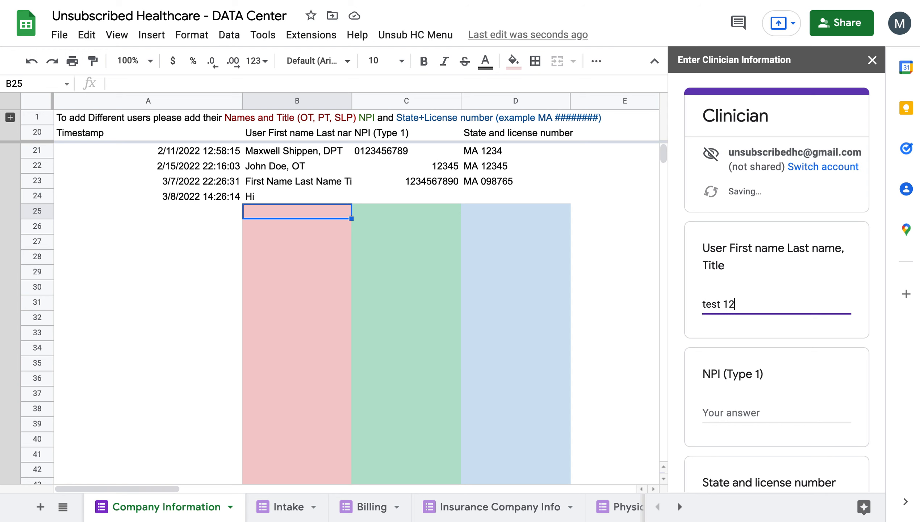
pyautogui.scroll(-5, 753, 340)
pyautogui.click(729, 377)
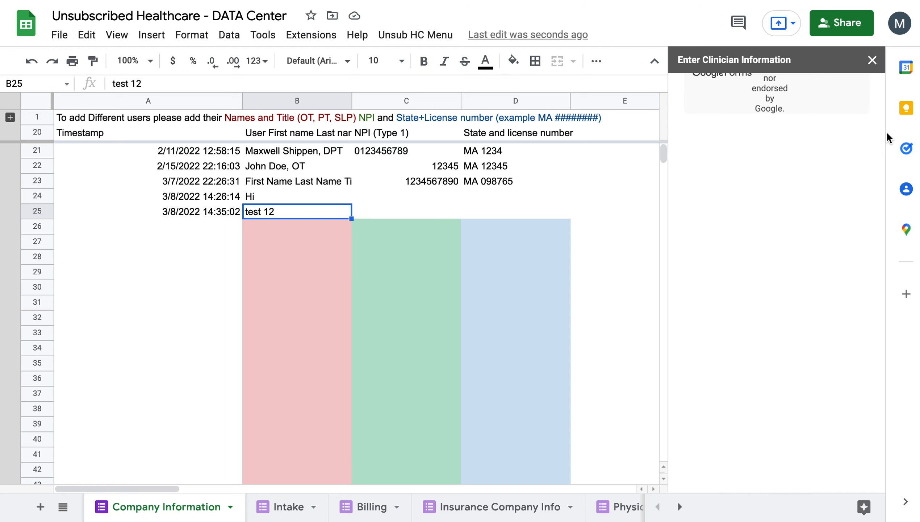
pyautogui.click(872, 60)
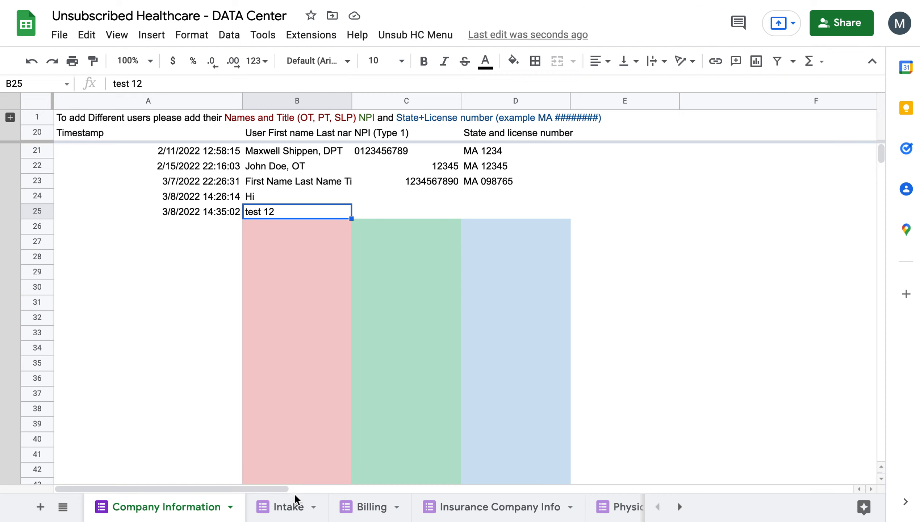
# - On the Intake sheet, look up the row 17 patient's record by patient name and matching patient ID
pyautogui.click(271, 508)
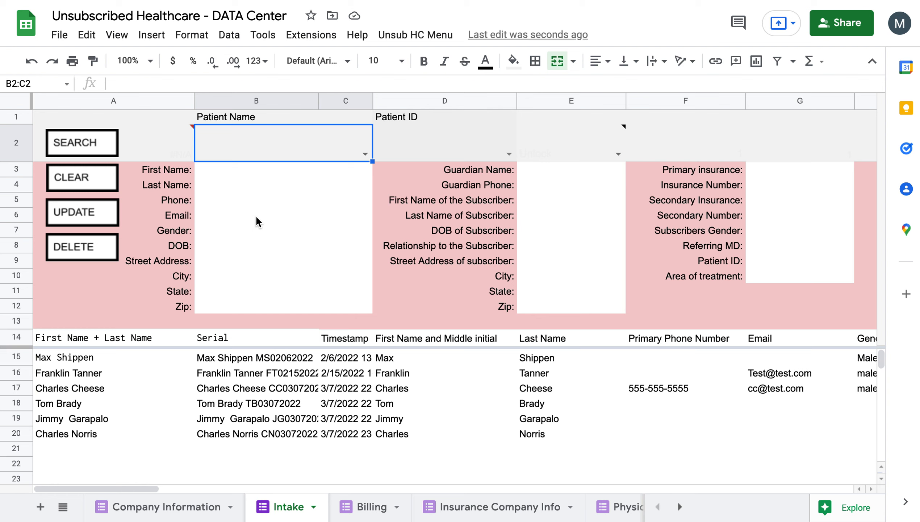
pyautogui.click(394, 181)
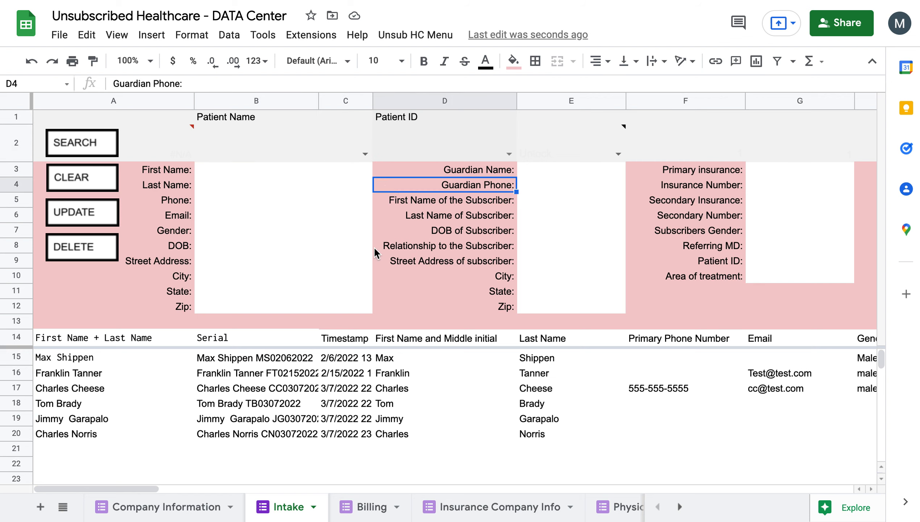
pyautogui.click(367, 151)
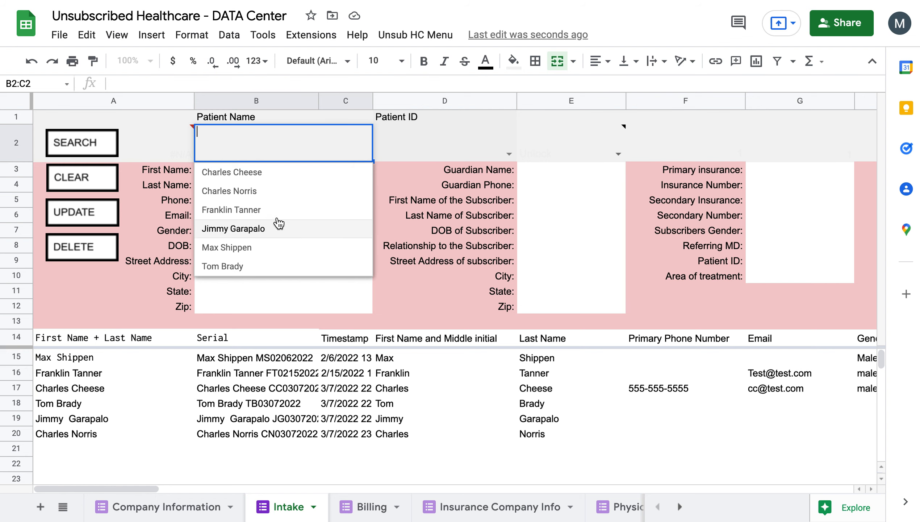
pyautogui.click(268, 173)
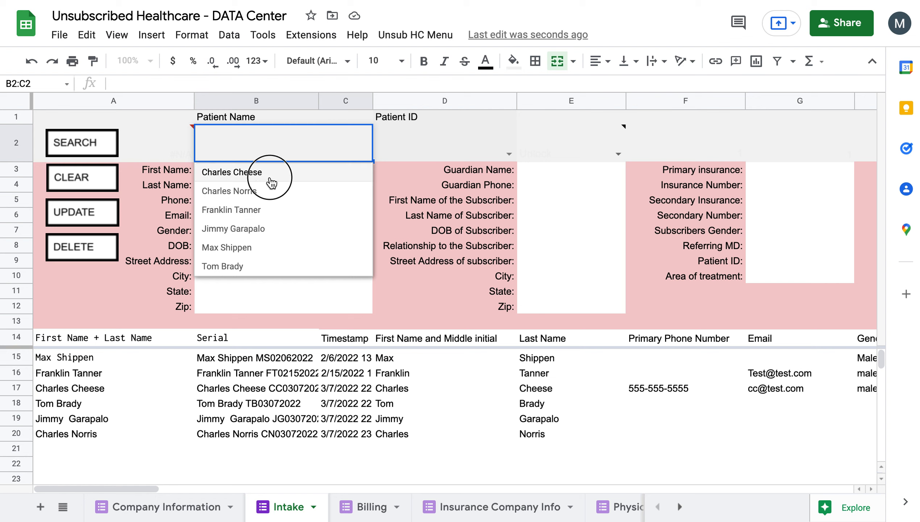
pyautogui.click(509, 155)
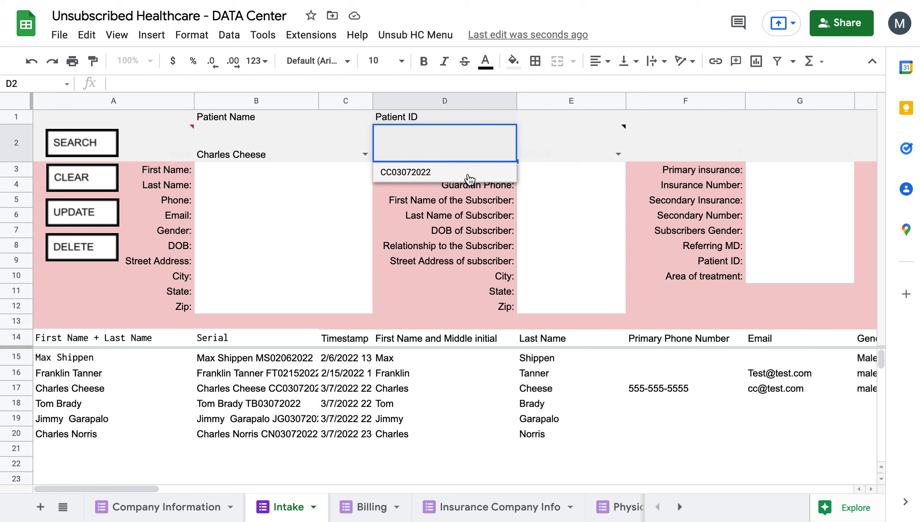
pyautogui.click(470, 179)
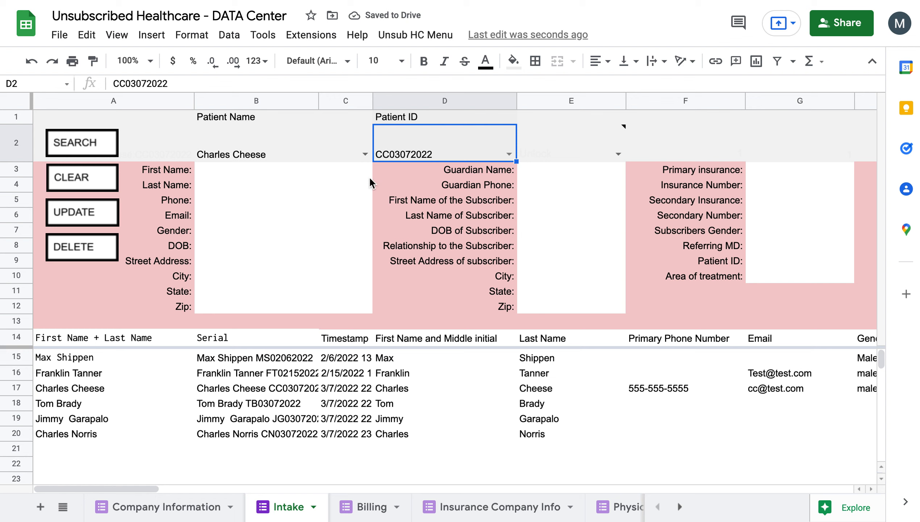
pyautogui.click(85, 144)
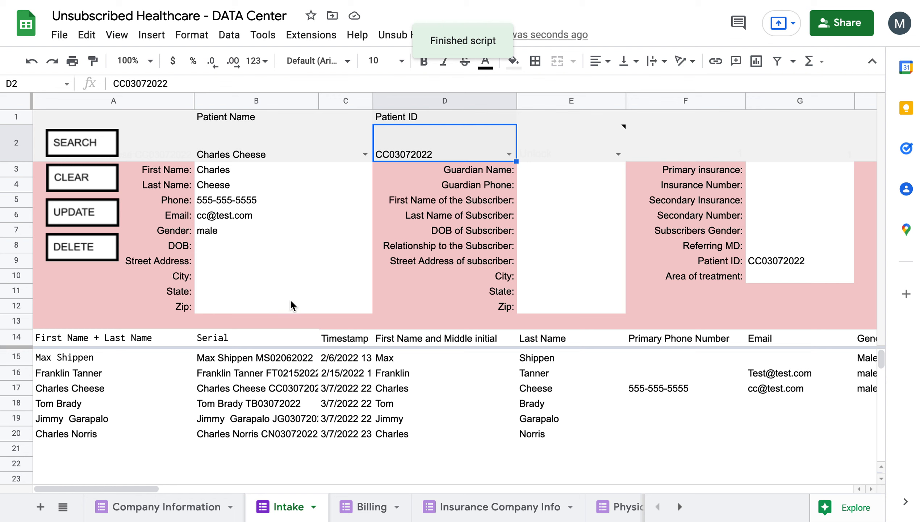
pyautogui.click(788, 248)
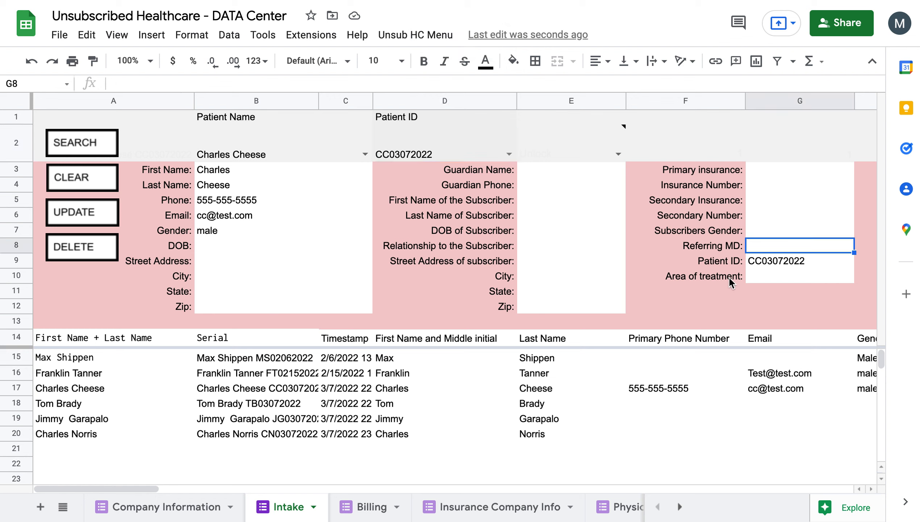
pyautogui.click(247, 250)
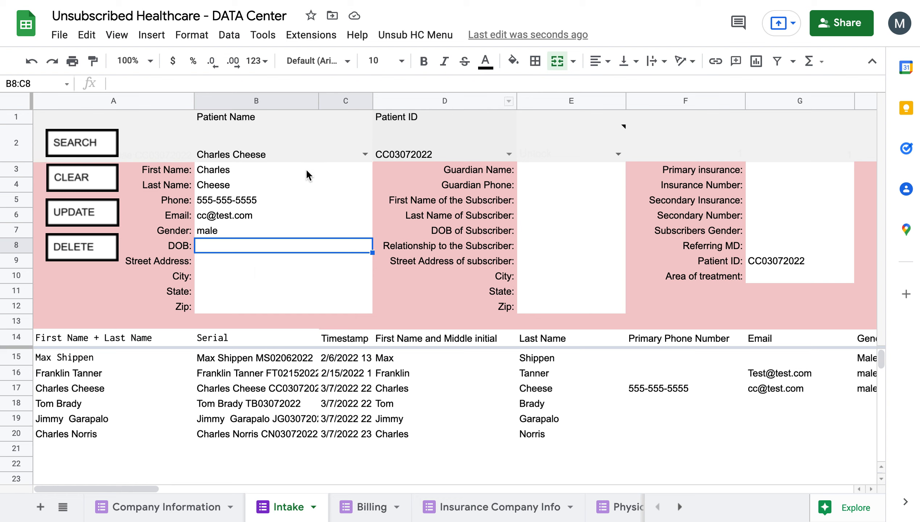
# - Open the Patient Intake form, review its questions down to the area being treated, and close it without submitting
pyautogui.click(434, 37)
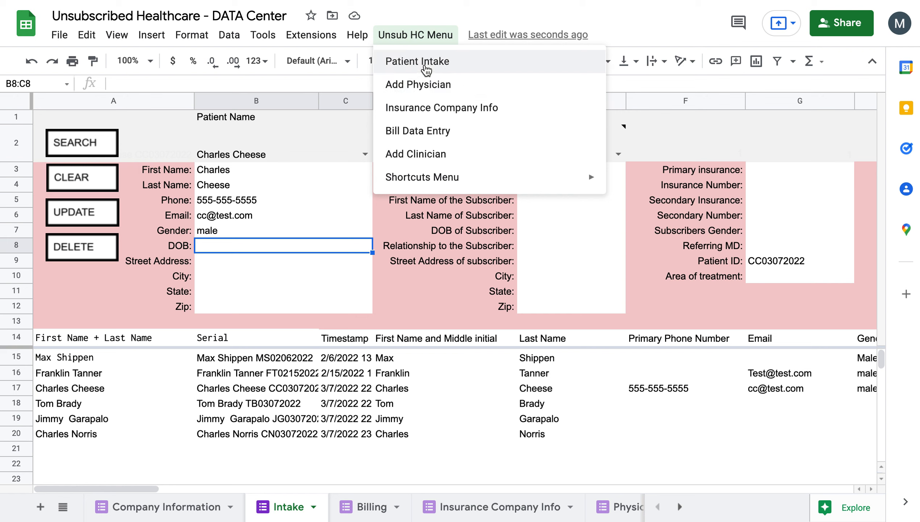
pyautogui.click(422, 35)
pyautogui.click(423, 35)
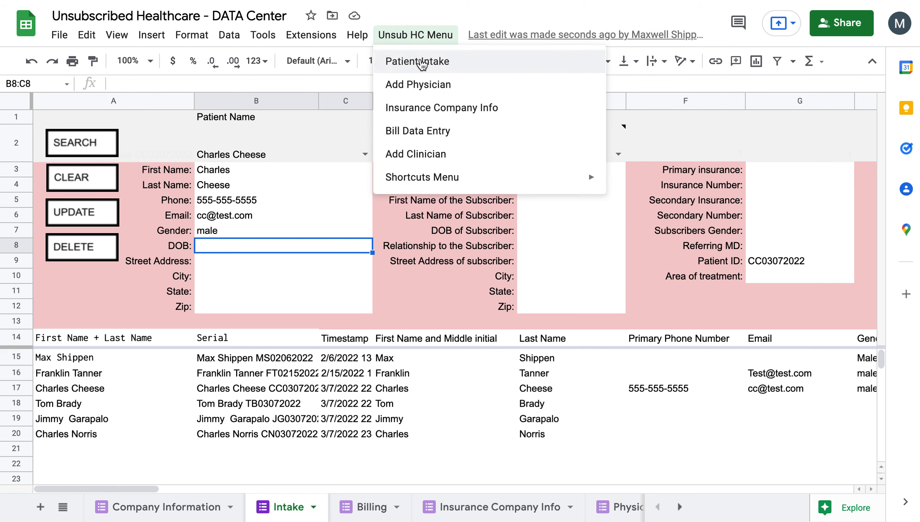
pyautogui.click(424, 62)
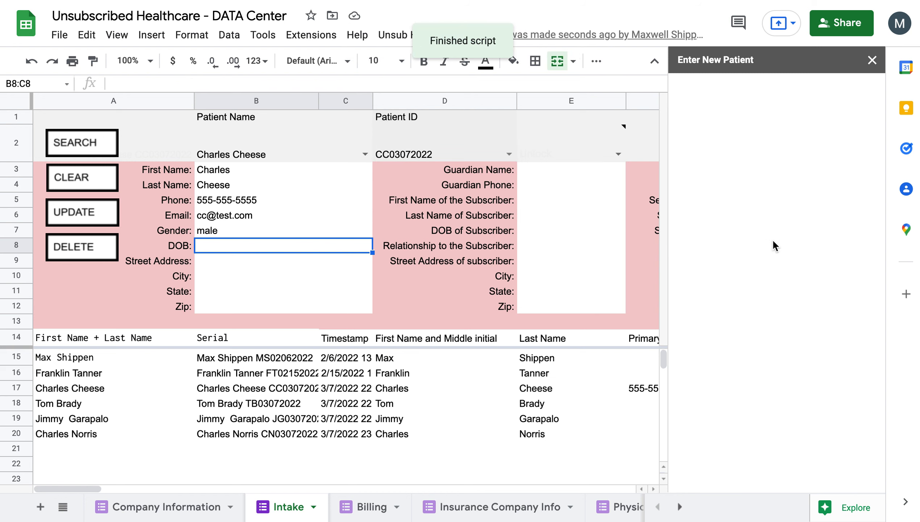
pyautogui.scroll(-4, 772, 238)
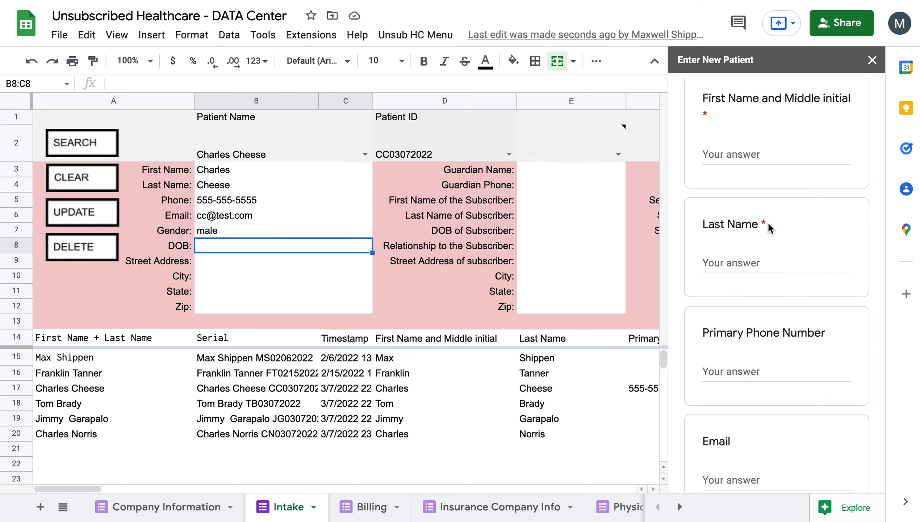
pyautogui.scroll(-20, 767, 224)
pyautogui.scroll(-20, 781, 384)
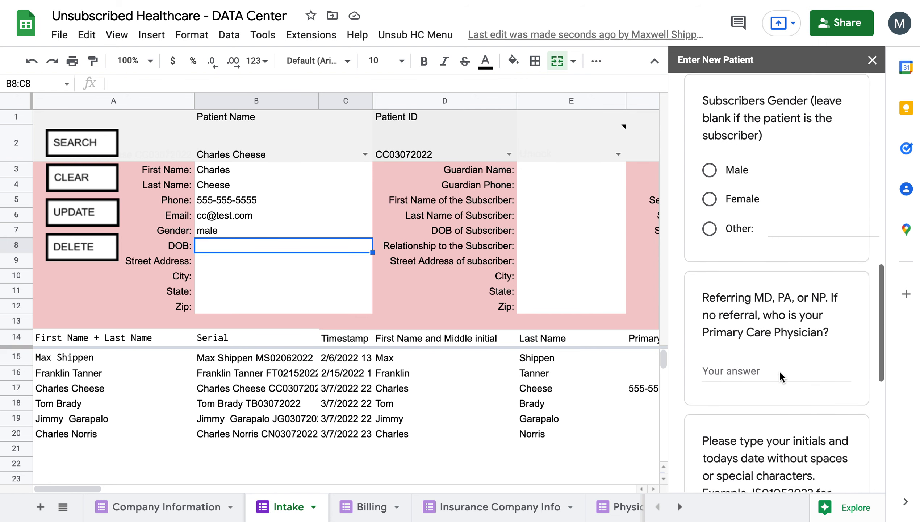
pyautogui.scroll(-10, 781, 377)
pyautogui.scroll(2, 781, 216)
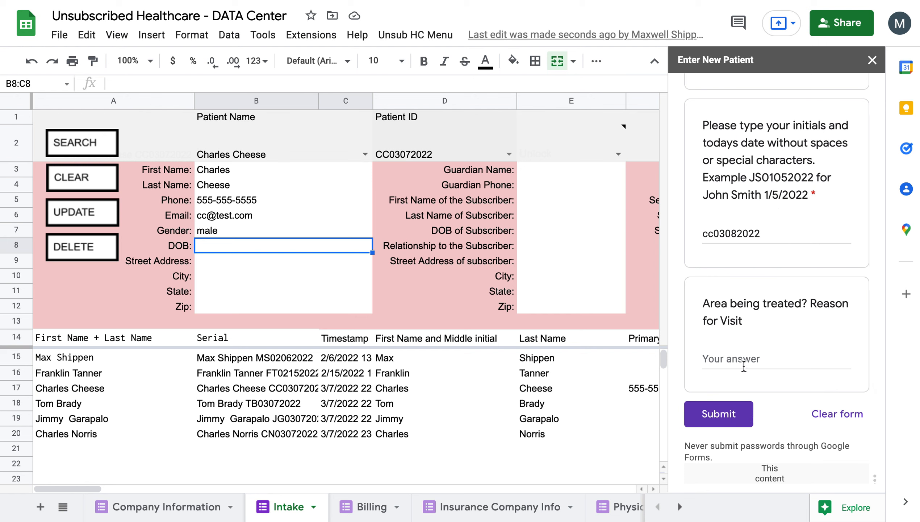
pyautogui.click(836, 414)
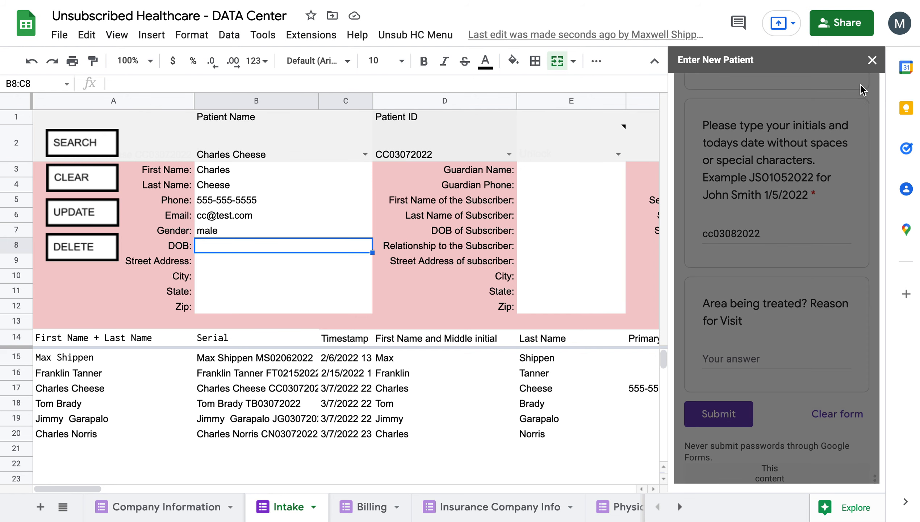
pyautogui.click(872, 60)
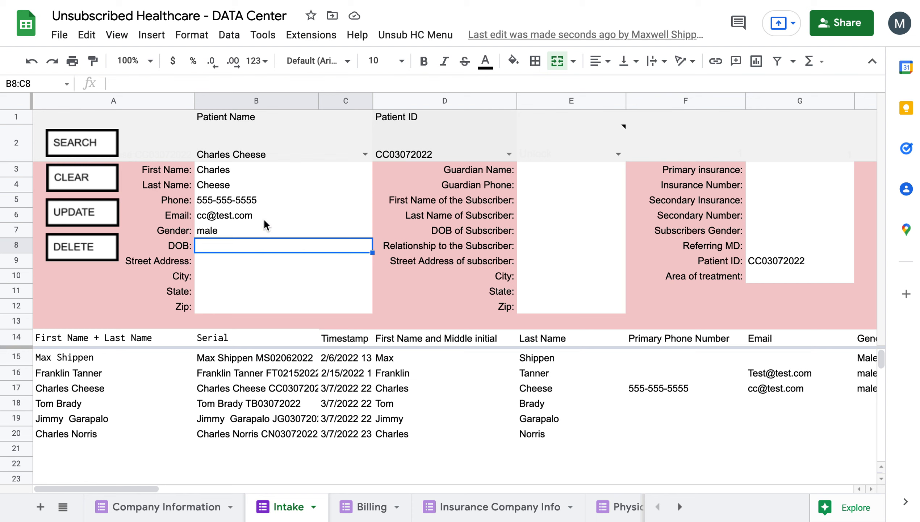
# - Set the loaded patient's phone field to 6, update the intake record and acknowledge the message
pyautogui.click(248, 203)
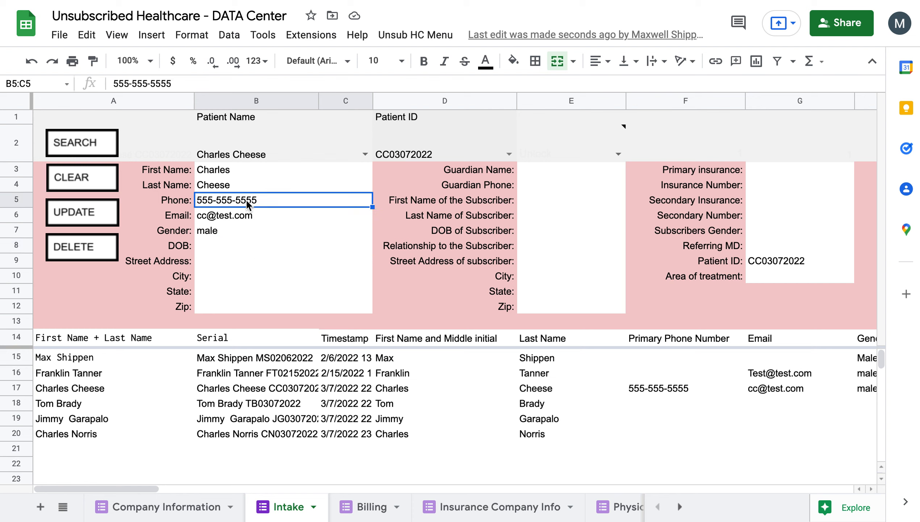
pyautogui.write('6')
pyautogui.click(256, 244)
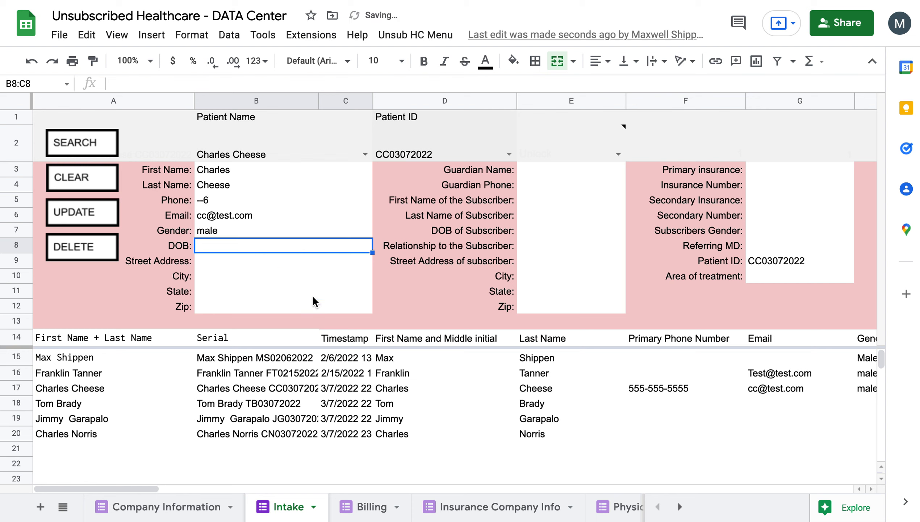
pyautogui.click(649, 395)
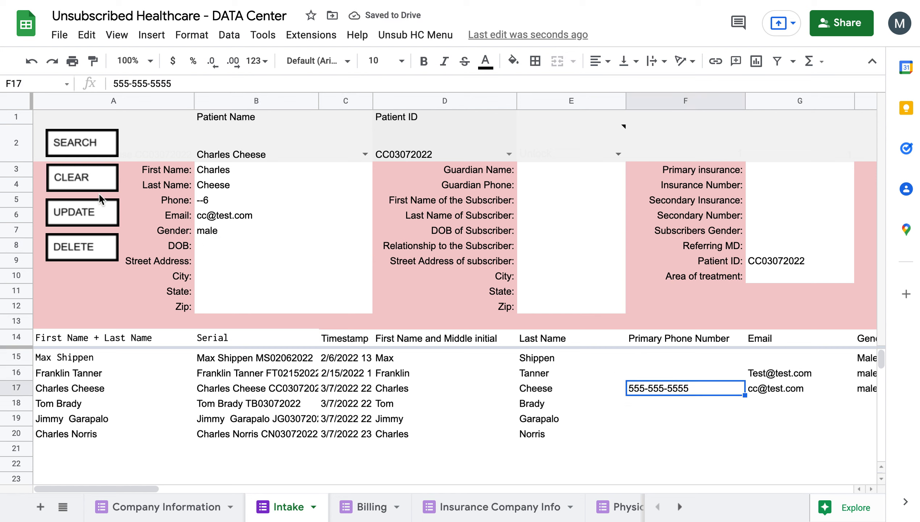
pyautogui.click(93, 221)
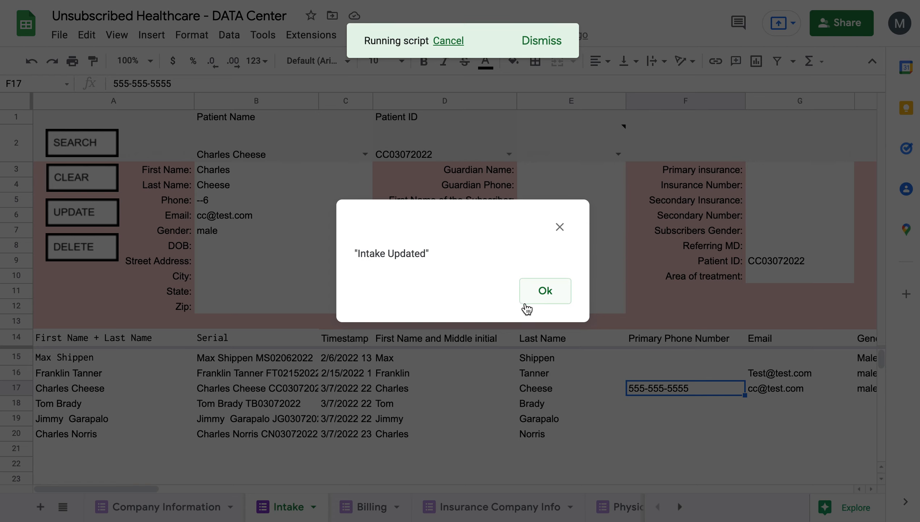
pyautogui.click(544, 289)
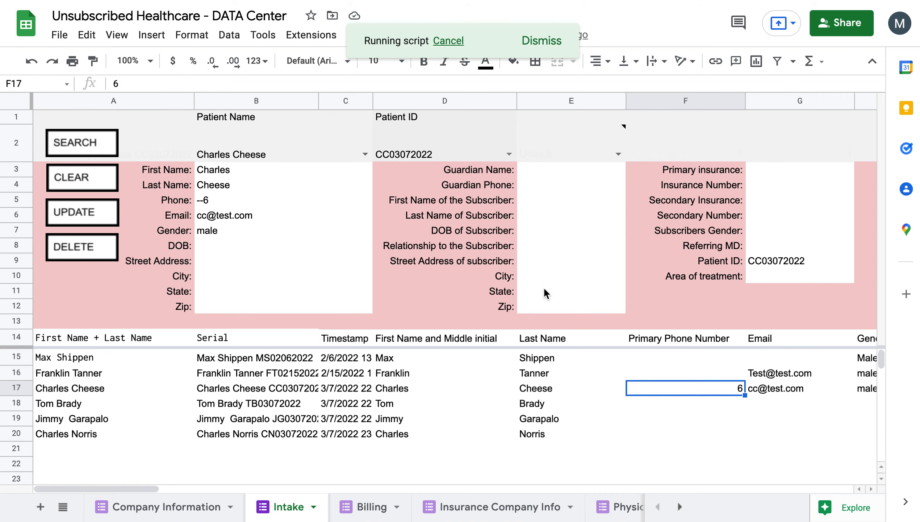
# - Examine the updated patient's entries across row 17 of the Intake sheet and the loaded record above it
pyautogui.click(691, 402)
pyautogui.click(696, 384)
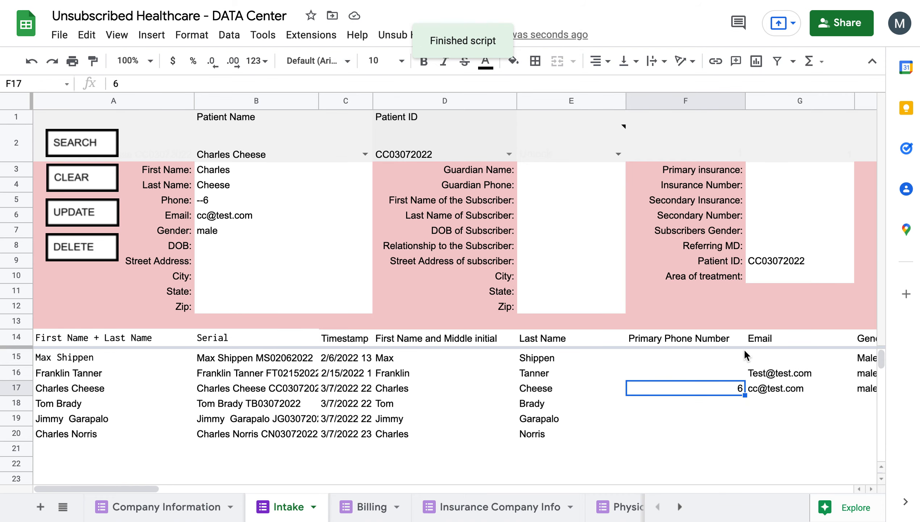
pyautogui.press('Right')
pyautogui.press('Right')
pyautogui.press('Right')
pyautogui.press('Right')
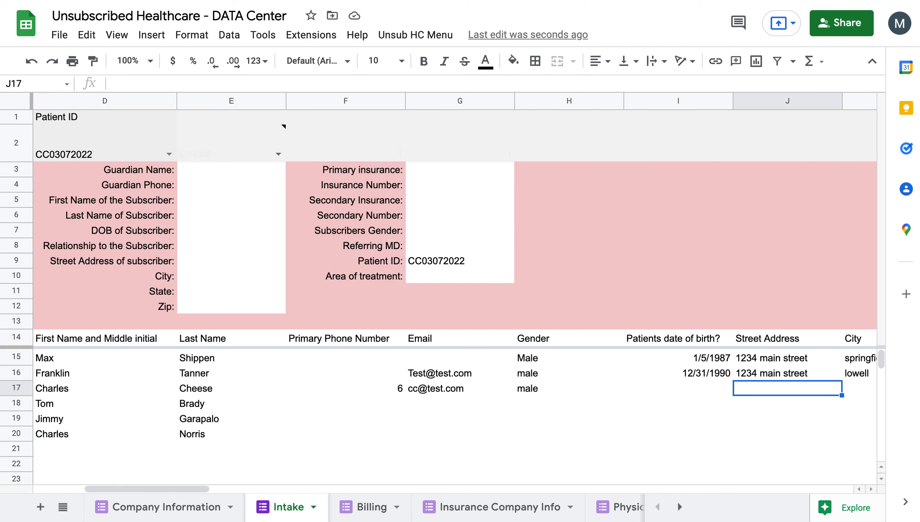
pyautogui.press('Left')
pyautogui.press('Left')
pyautogui.press('Left')
pyautogui.press('Left')
pyautogui.press('Left')
pyautogui.press('Left')
pyautogui.press('Left')
pyautogui.press('Left')
pyautogui.press('Left')
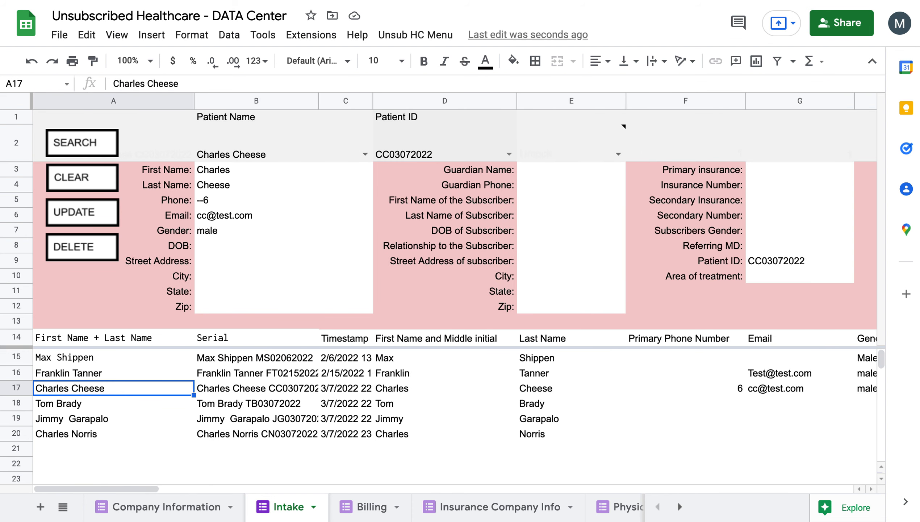
pyautogui.click(298, 276)
pyautogui.click(287, 249)
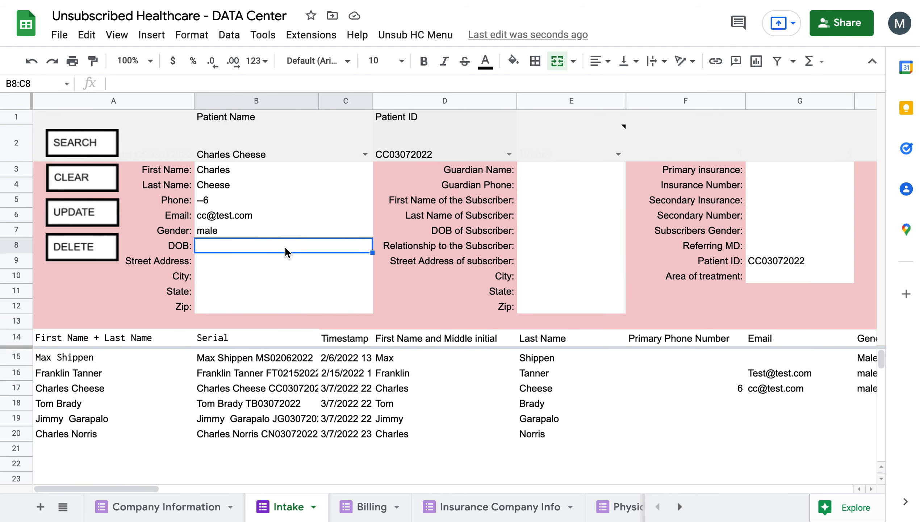
# - On the Billing sheet, look up the third listed patient's record with the second patient ID and service date 01|25|2022
pyautogui.click(370, 509)
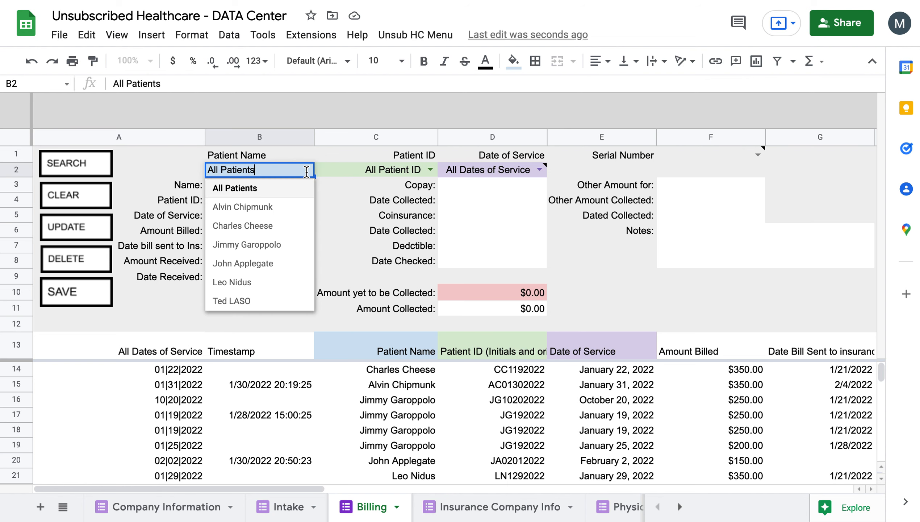
pyautogui.click(282, 244)
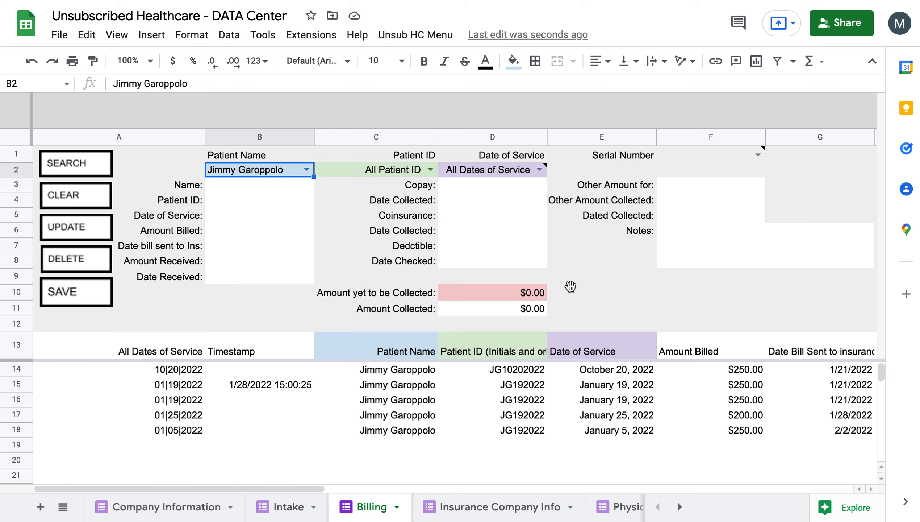
pyautogui.click(430, 170)
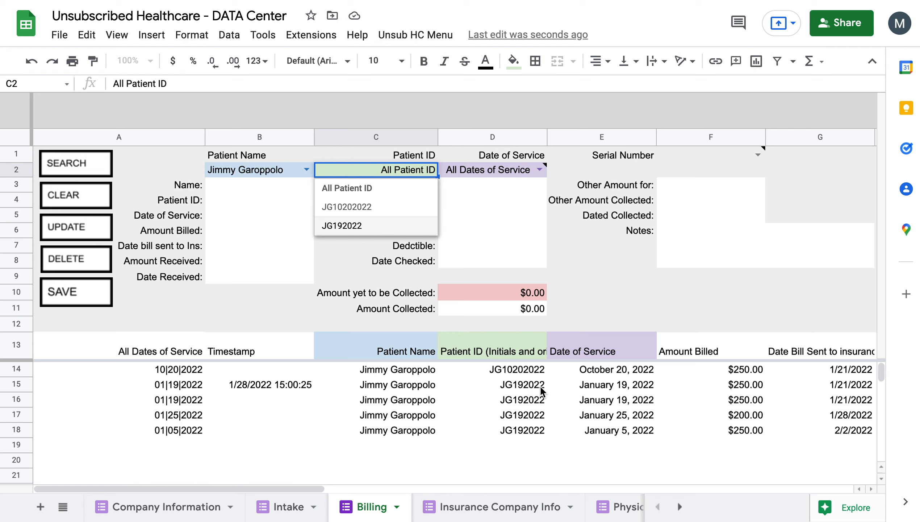
pyautogui.click(382, 222)
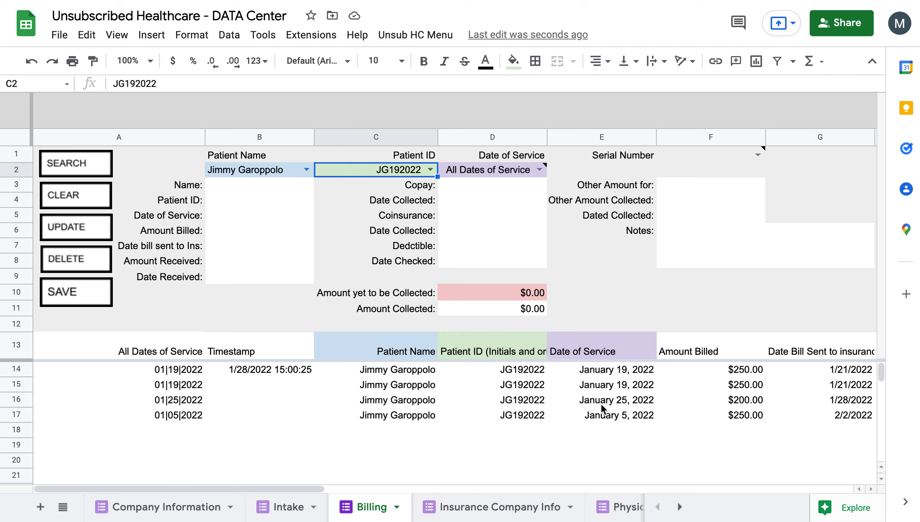
pyautogui.click(540, 170)
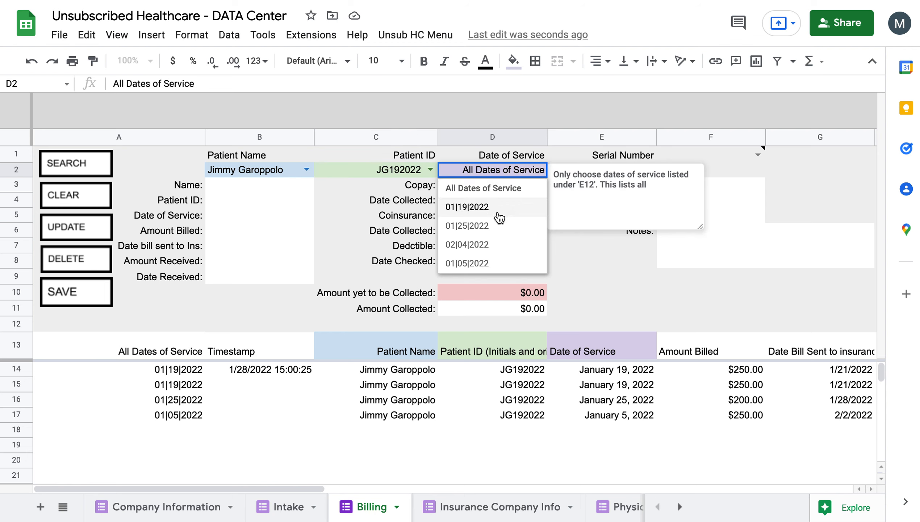
pyautogui.click(489, 228)
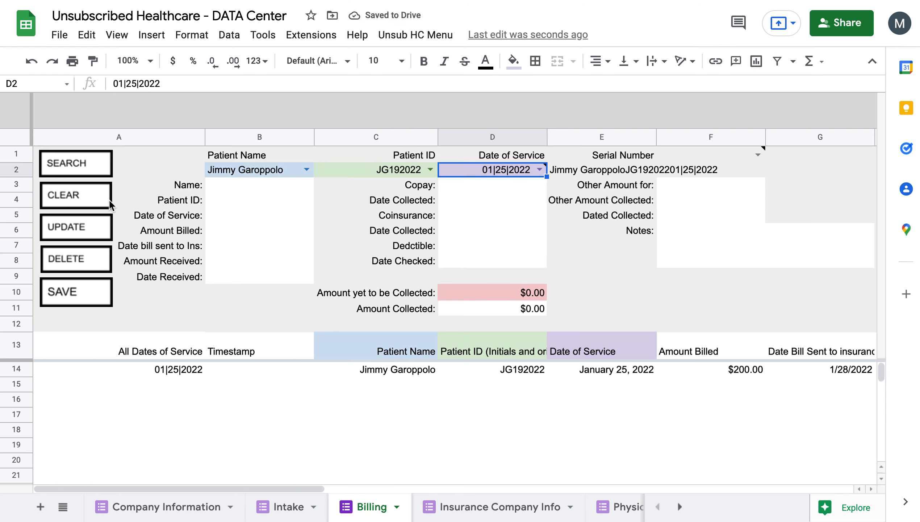
pyautogui.click(92, 163)
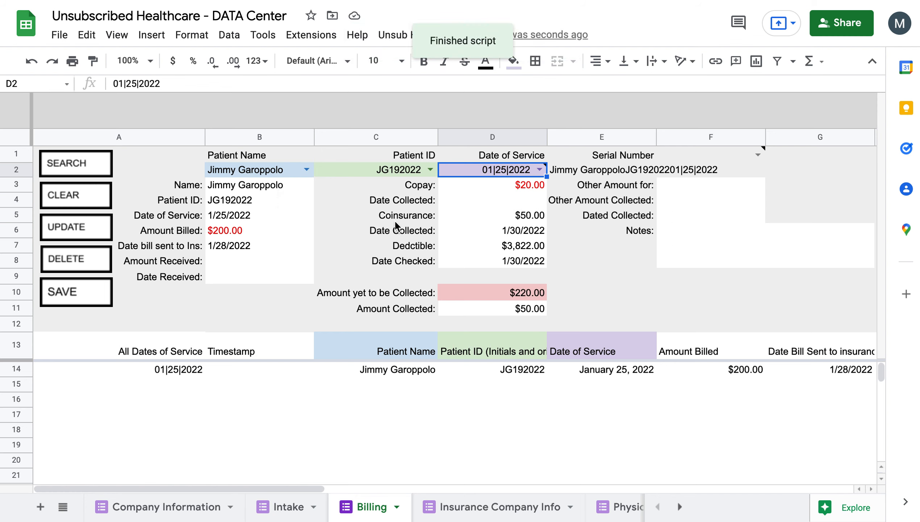
# - Set the loaded billing record's Amount Received to 100 and Date Received to 1/30/2022, and check the billed and collected amounts
pyautogui.click(238, 232)
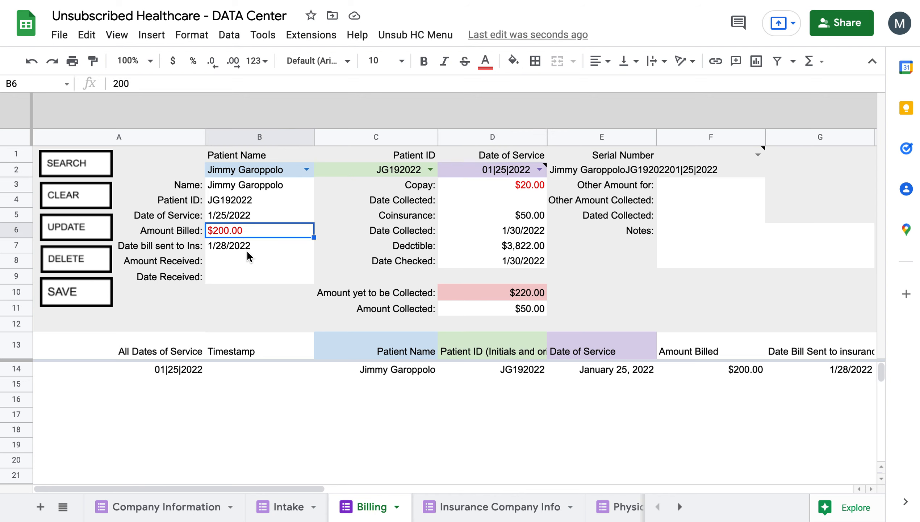
pyautogui.click(229, 281)
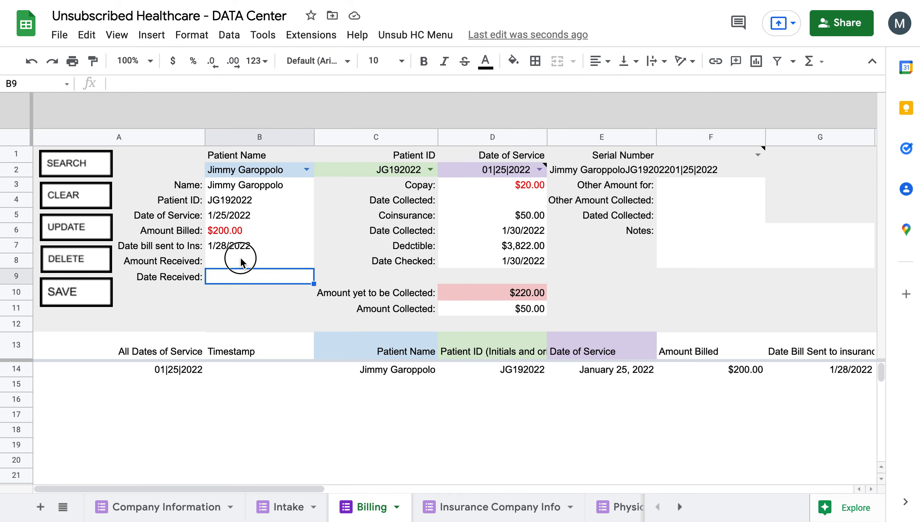
pyautogui.click(241, 261)
pyautogui.write('1')
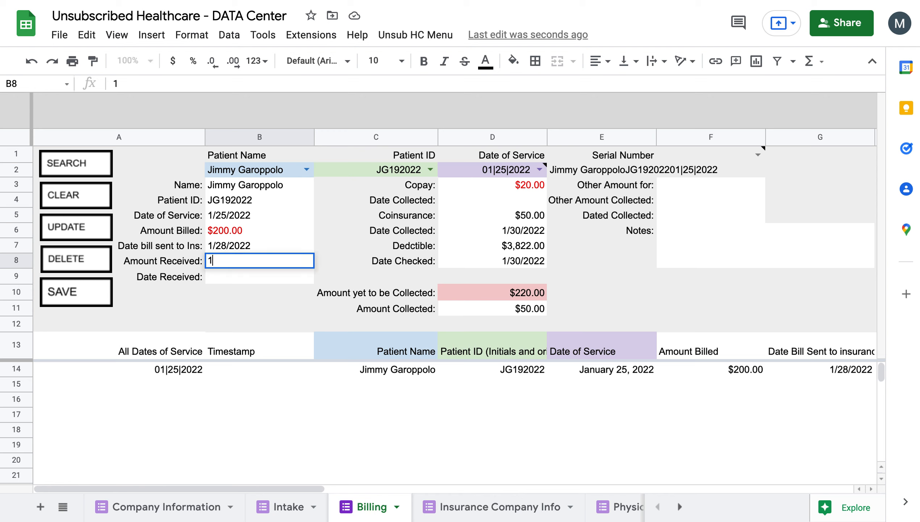
pyautogui.write('00')
pyautogui.click(232, 276)
pyautogui.doubleClick(232, 276)
pyautogui.write('1/')
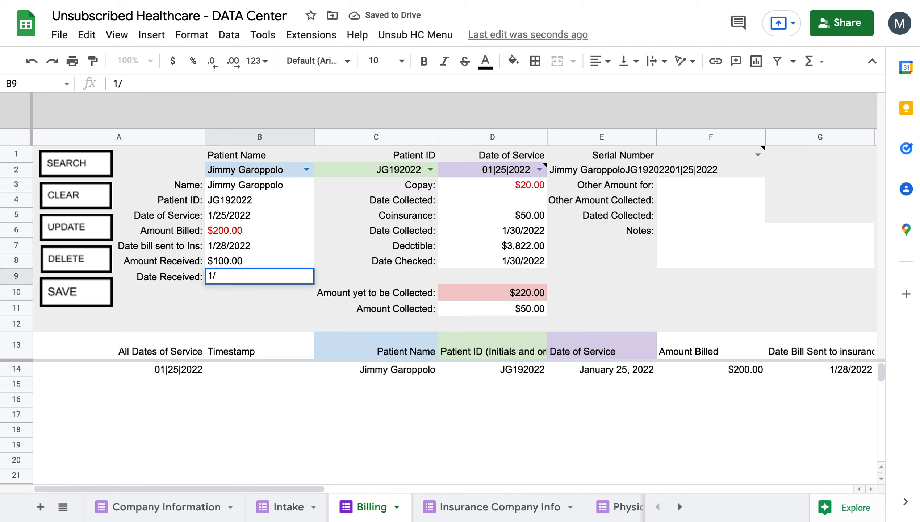
pyautogui.write('30/2022')
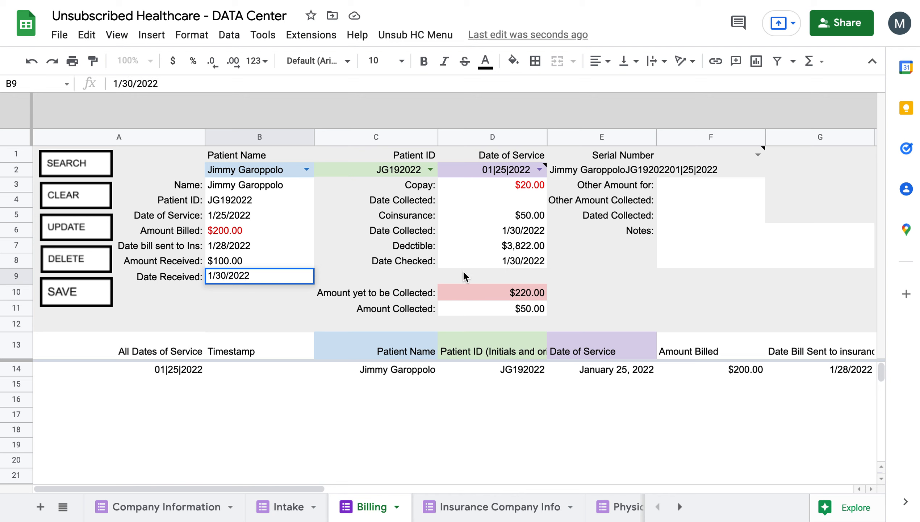
pyautogui.click(471, 258)
pyautogui.click(236, 231)
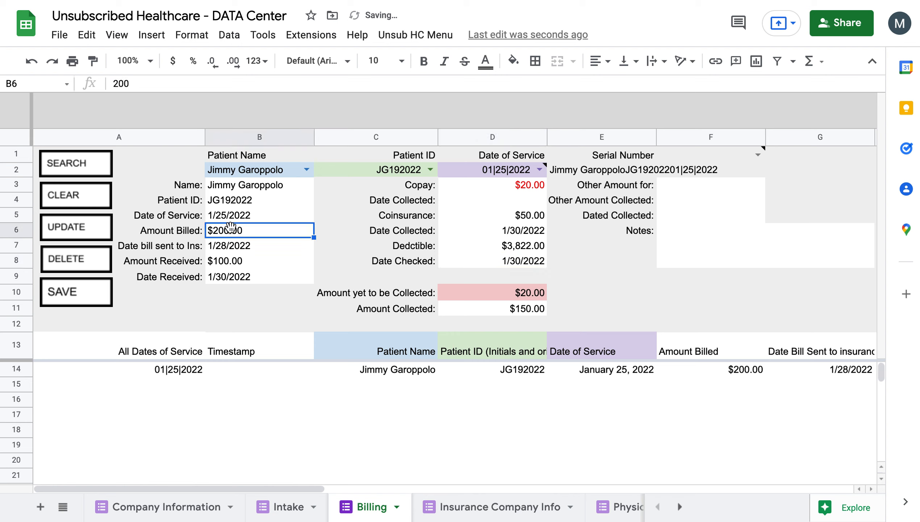
pyautogui.click(507, 309)
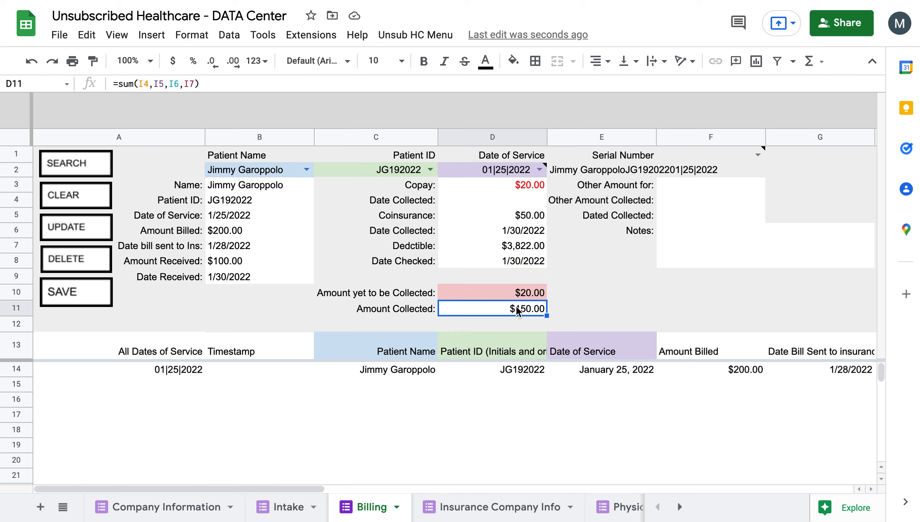
pyautogui.click(524, 215)
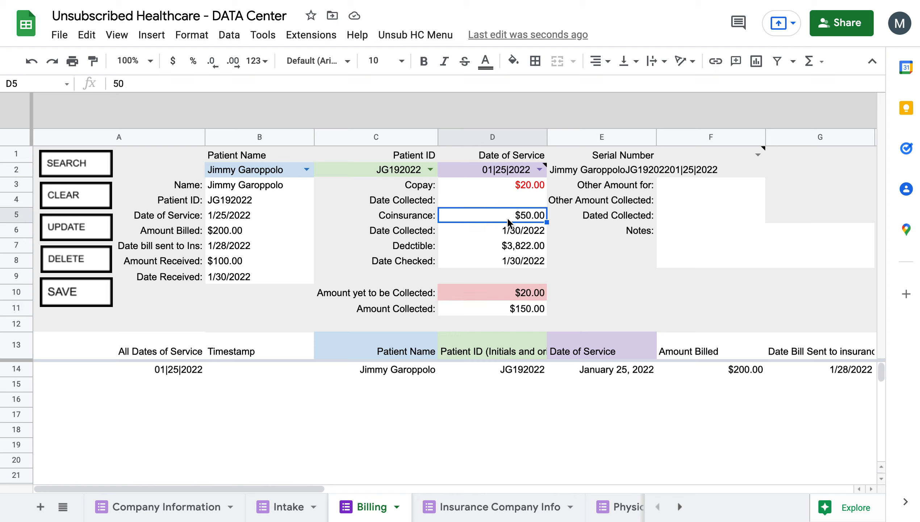
pyautogui.click(706, 194)
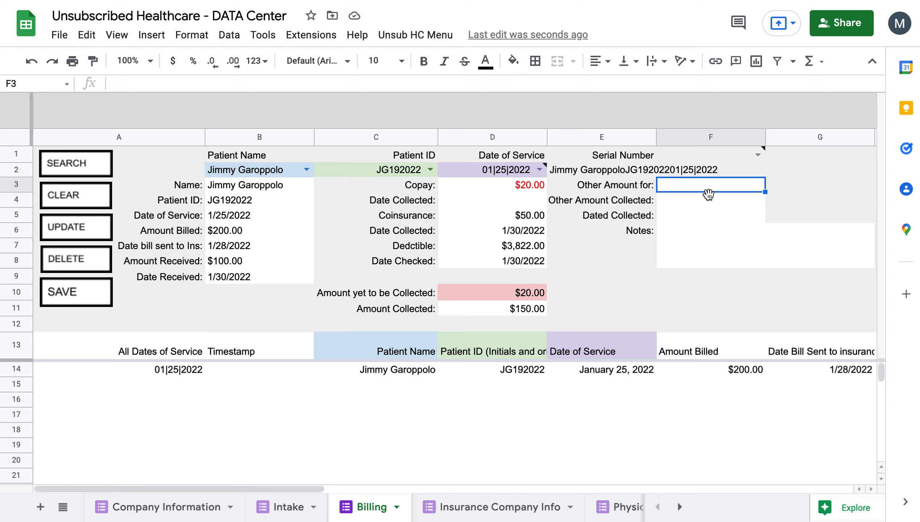
pyautogui.write('20')
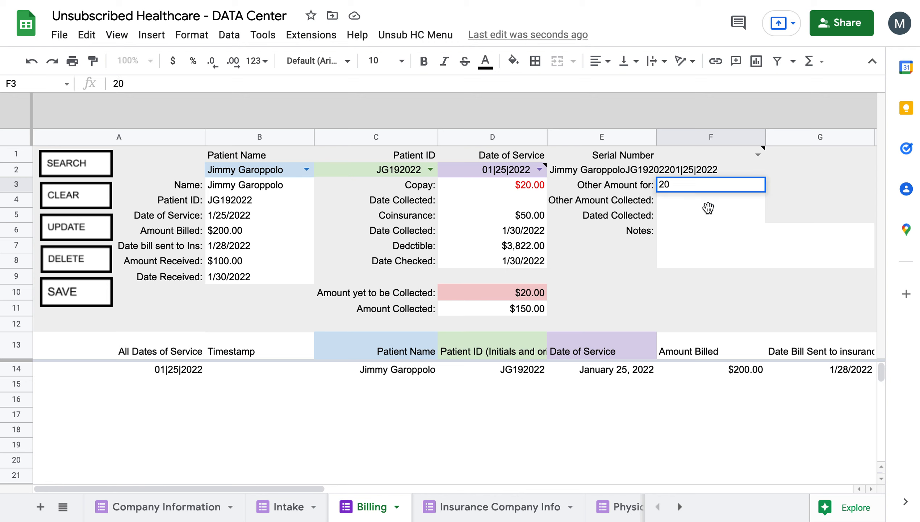
pyautogui.click(709, 208)
pyautogui.click(708, 201)
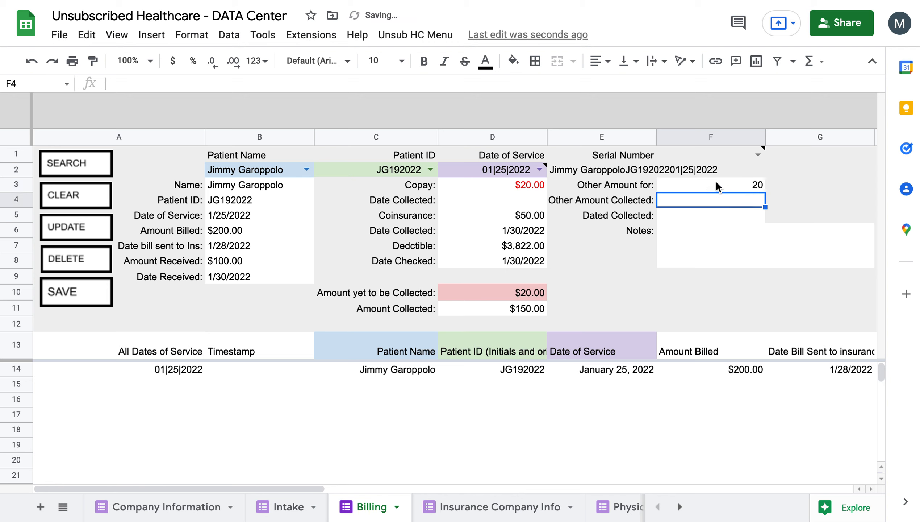
# - Record an other amount for "tens" with 20 collected and a collection date of 3/1/2022
pyautogui.click(716, 183)
pyautogui.press('Delete')
pyautogui.write('tens')
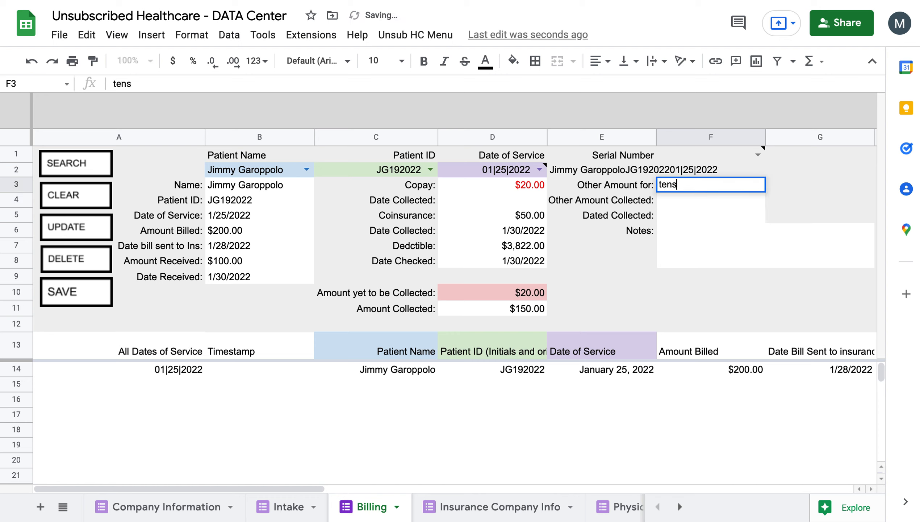
pyautogui.click(735, 208)
pyautogui.click(731, 202)
pyautogui.write('20')
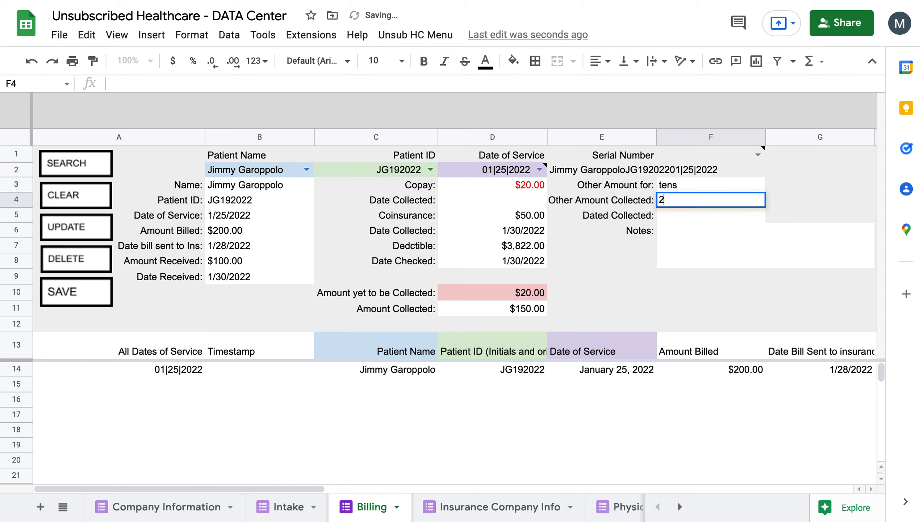
pyautogui.click(724, 212)
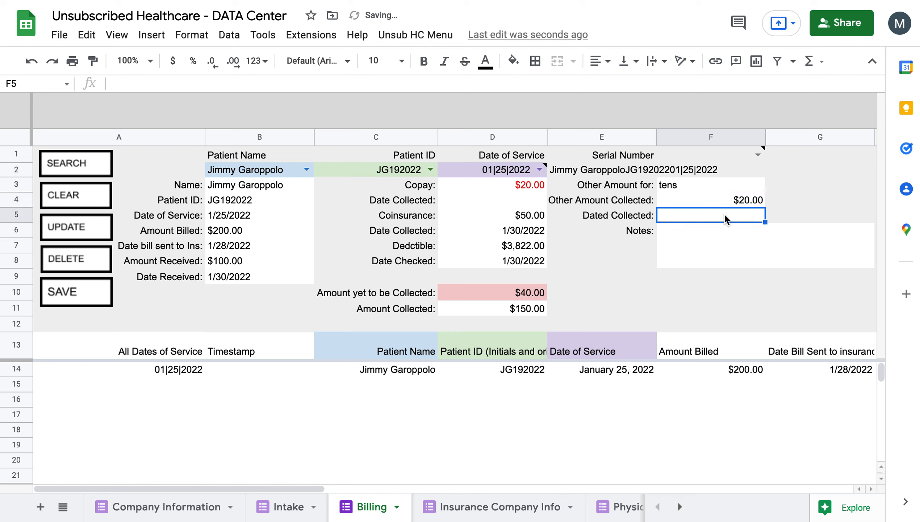
pyautogui.doubleClick(725, 213)
pyautogui.click(694, 274)
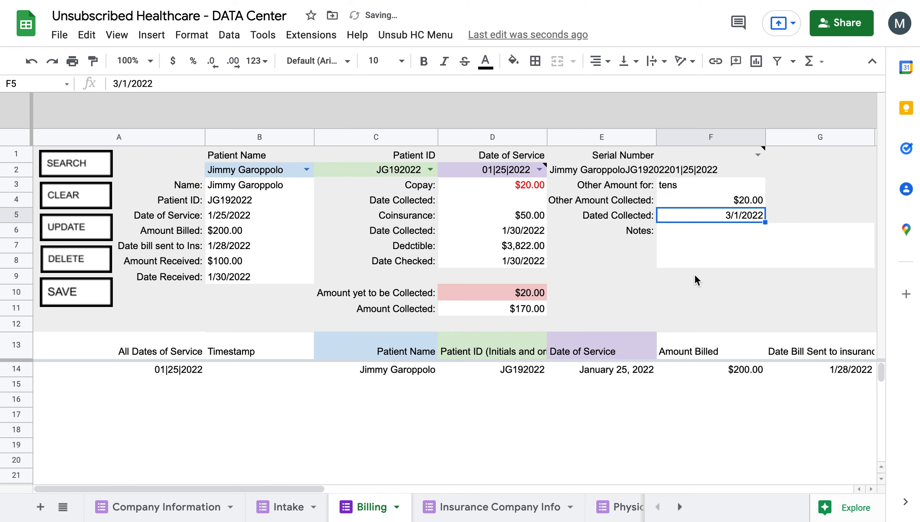
# - Update the loaded billing record and acknowledge the message
pyautogui.click(656, 308)
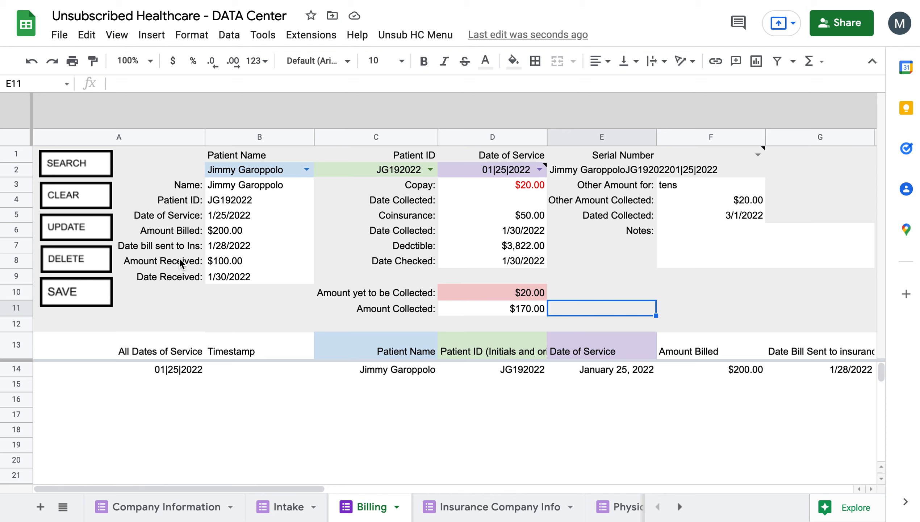
pyautogui.click(85, 228)
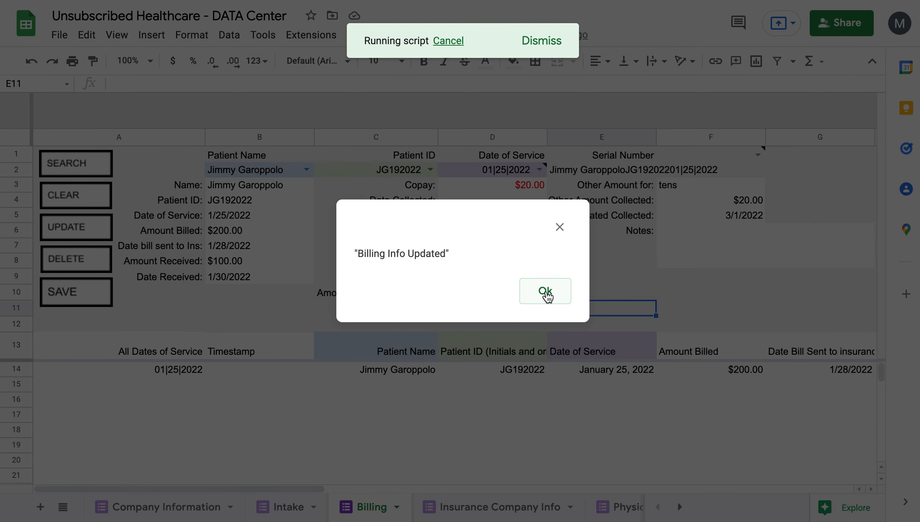
pyautogui.click(547, 296)
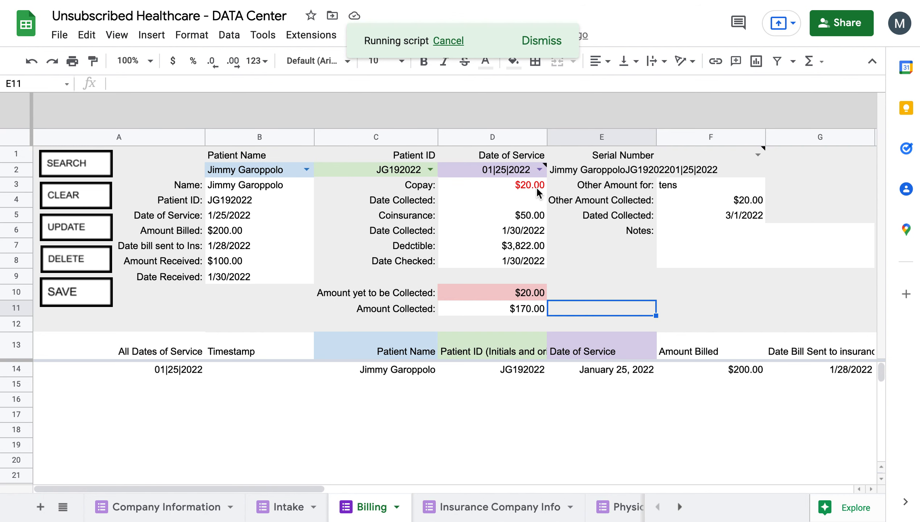
# - View the patient's billing rows for service date 01|19|2022 and for all dates of service
pyautogui.click(539, 169)
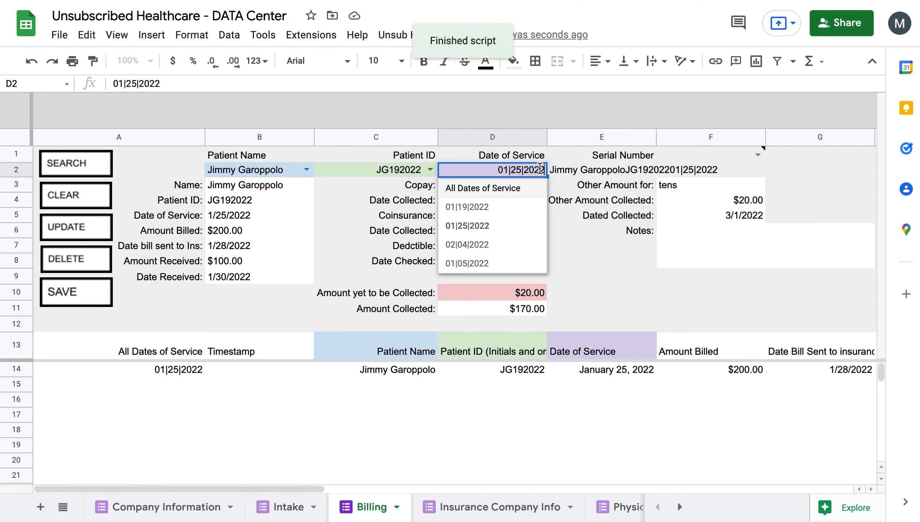
pyautogui.click(488, 206)
pyautogui.click(540, 170)
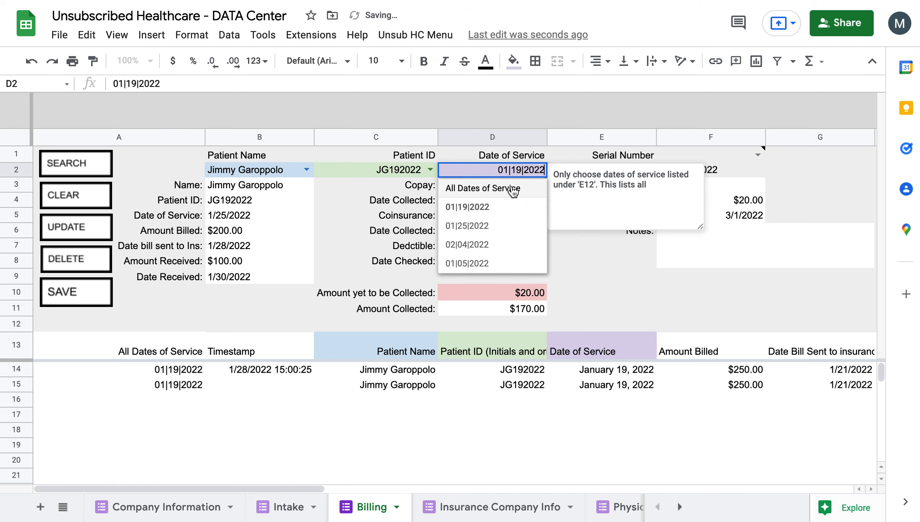
pyautogui.click(511, 185)
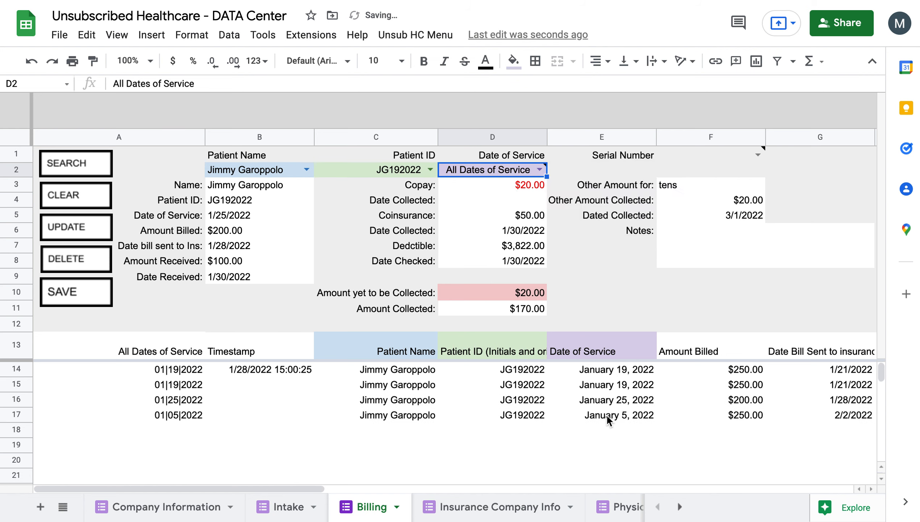
# - Clear the billing form and load the same patient's billing record for service date 01|25|2022 under the ID shared by several visits
pyautogui.click(92, 196)
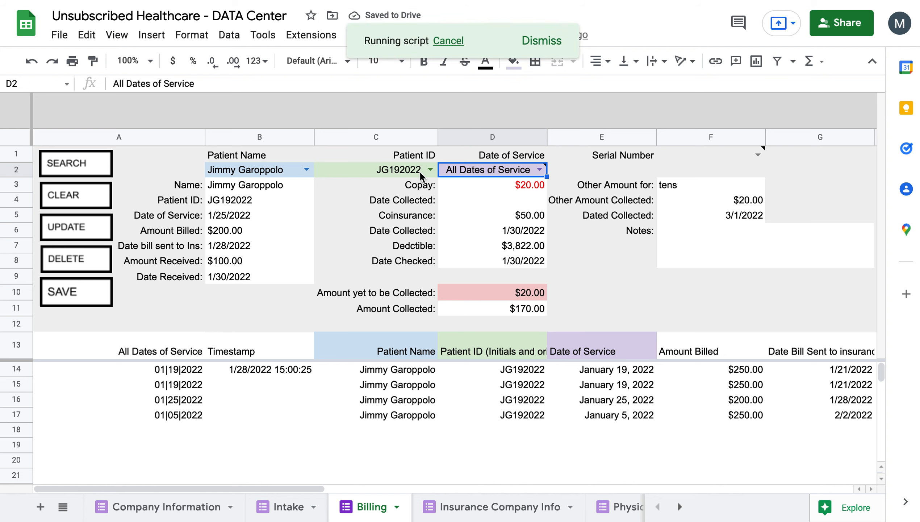
pyautogui.click(302, 170)
pyautogui.click(246, 244)
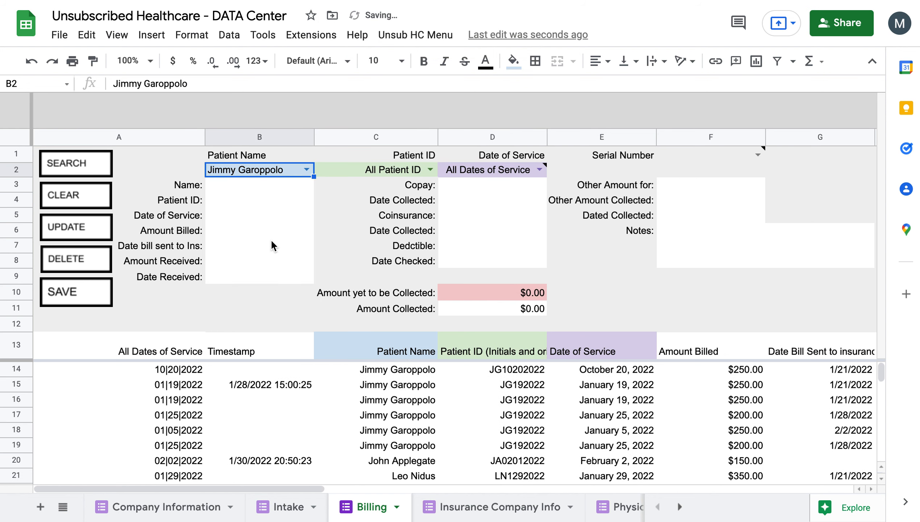
pyautogui.click(430, 169)
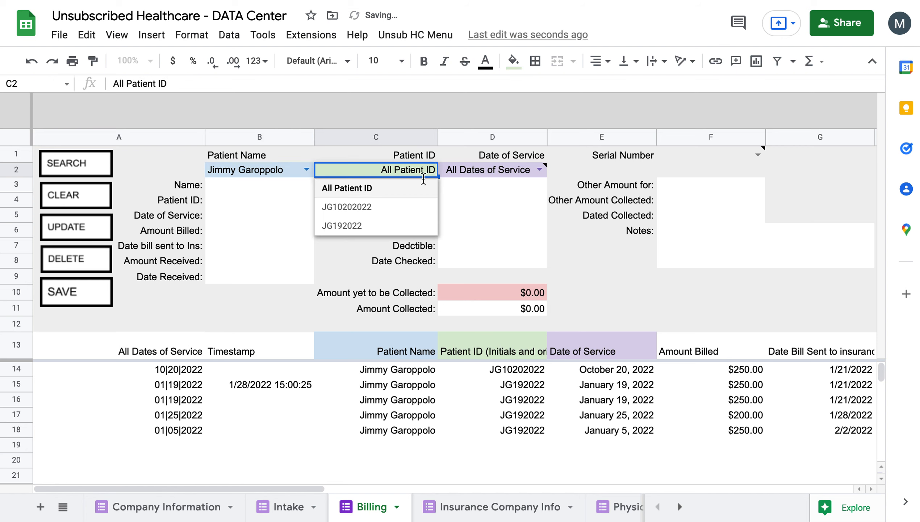
pyautogui.click(374, 227)
pyautogui.click(540, 169)
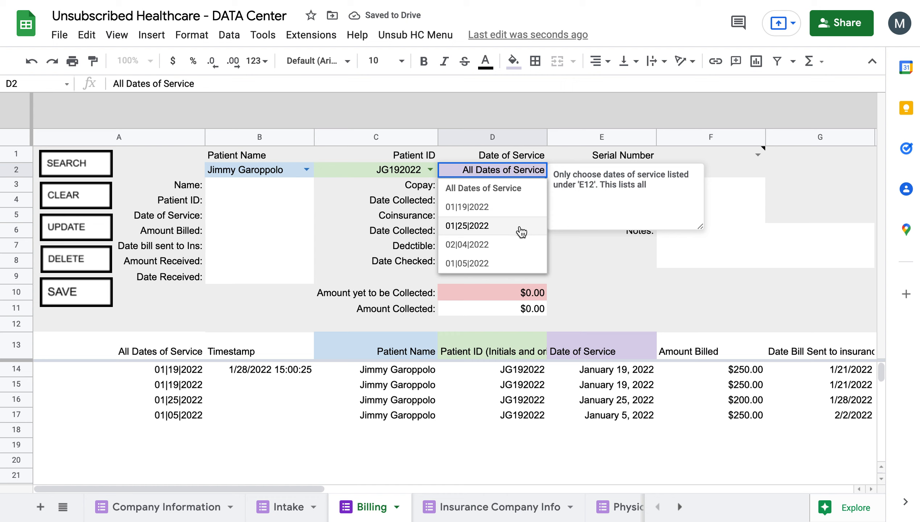
pyautogui.click(487, 226)
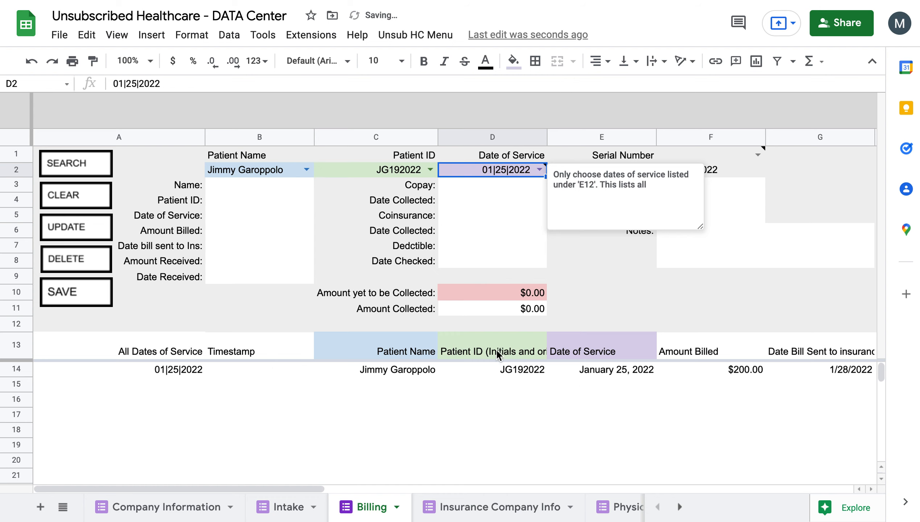
pyautogui.click(89, 168)
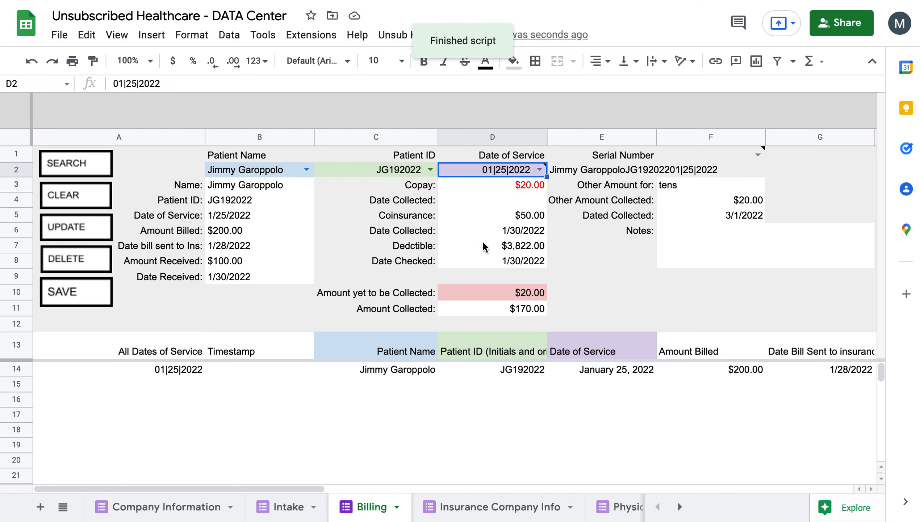
# - Review the loaded record's Amount Received, Date Received, Other Amount for and Other Amount Collected fields
pyautogui.click(258, 262)
pyautogui.click(250, 274)
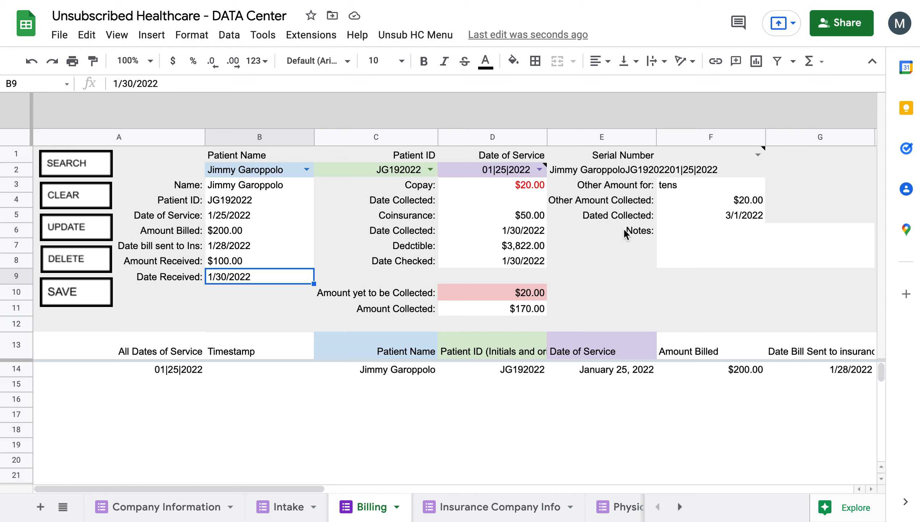
pyautogui.click(718, 185)
pyautogui.click(718, 202)
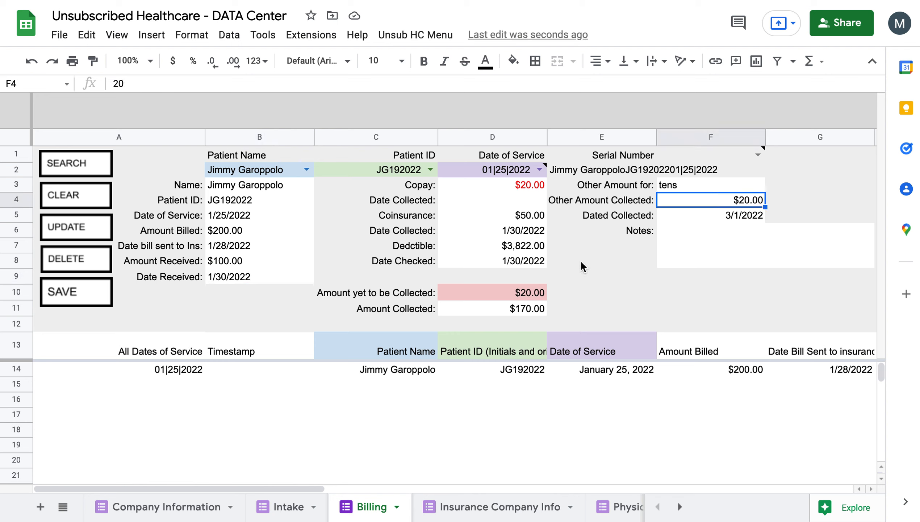
# - Set the copay's Date Collected to 3/1/2022 and recheck the entry
pyautogui.doubleClick(527, 200)
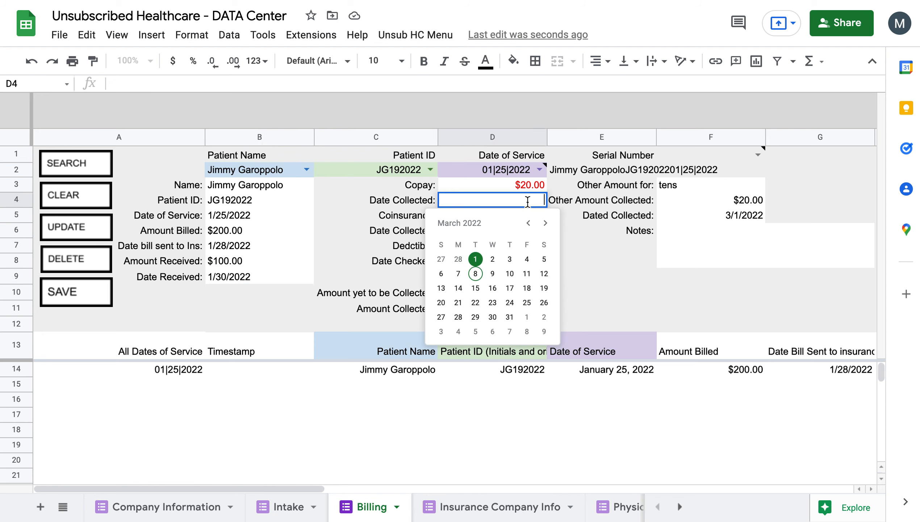
pyautogui.click(475, 259)
pyautogui.click(596, 236)
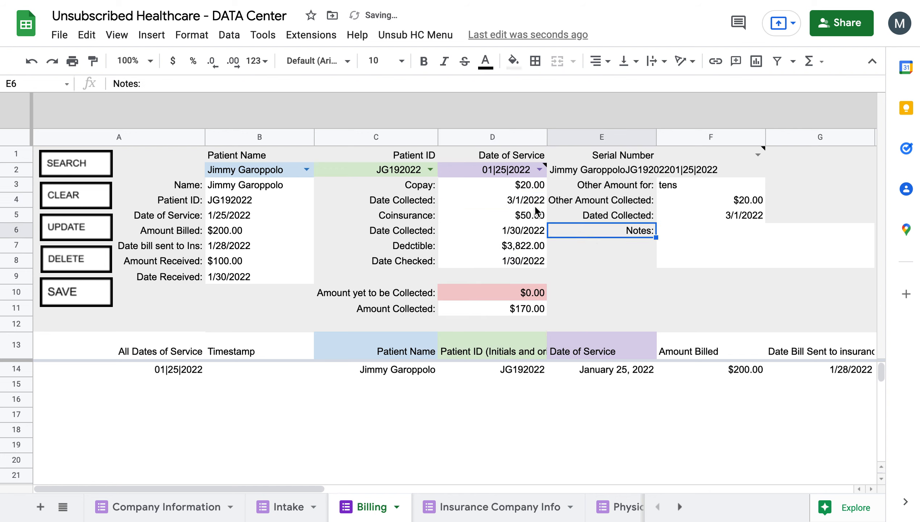
pyautogui.click(524, 198)
pyautogui.doubleClick(524, 200)
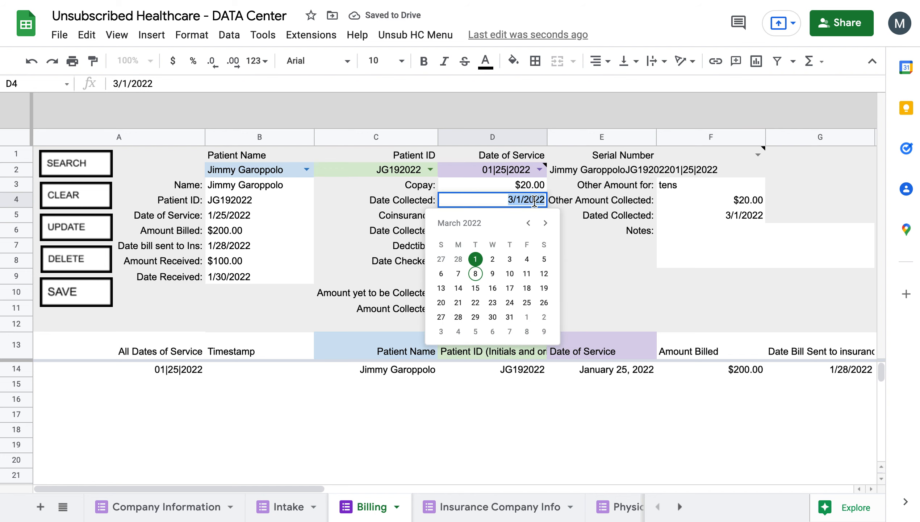
pyautogui.click(518, 198)
pyautogui.click(614, 247)
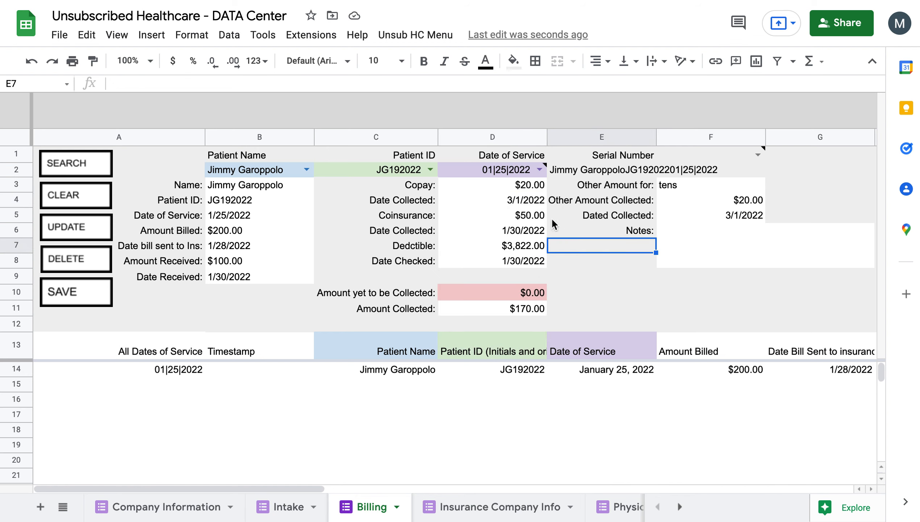
# - Empty the Coinsurance amount in the loaded billing record
pyautogui.click(537, 216)
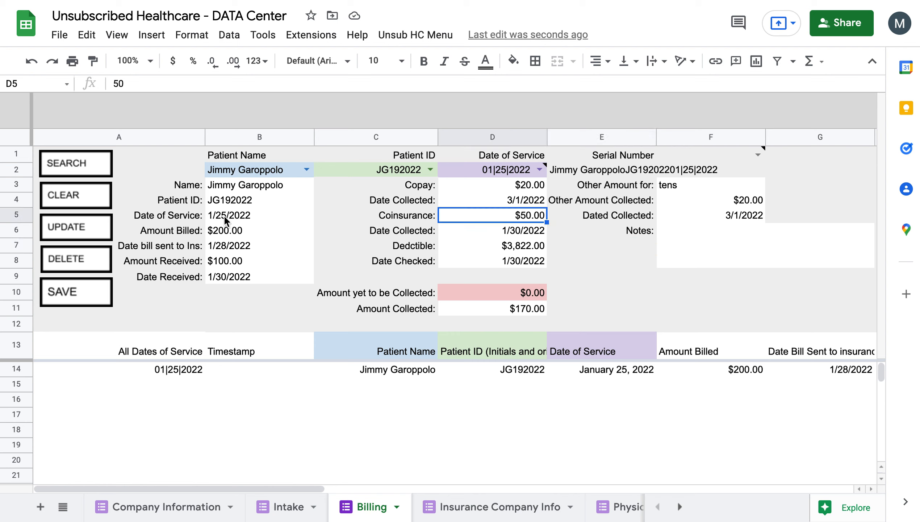
pyautogui.press('Delete')
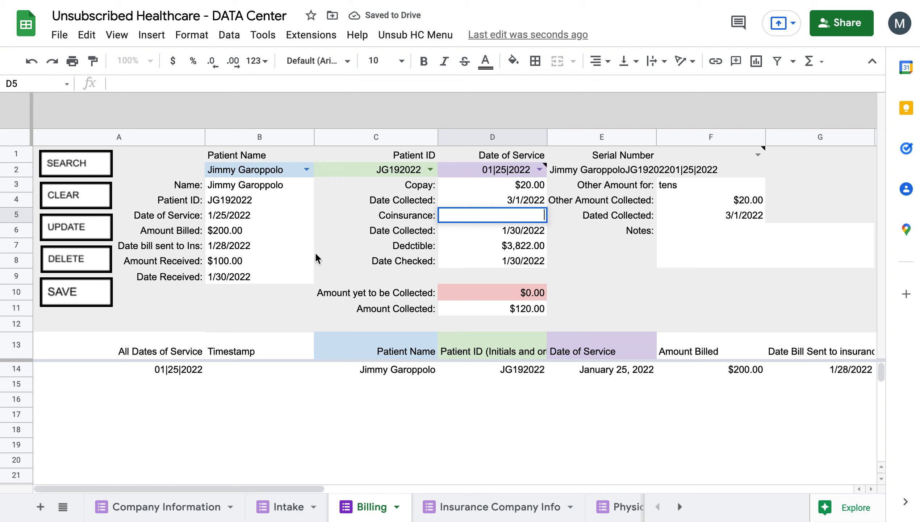
pyautogui.click(563, 232)
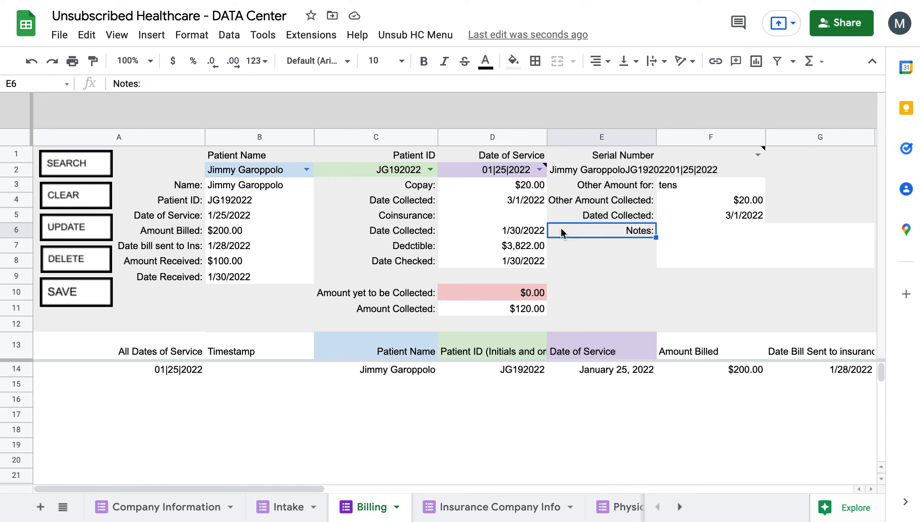
# - Clear the form without updating and load the same patient's billing record for service date 01|19|2022
pyautogui.click(77, 204)
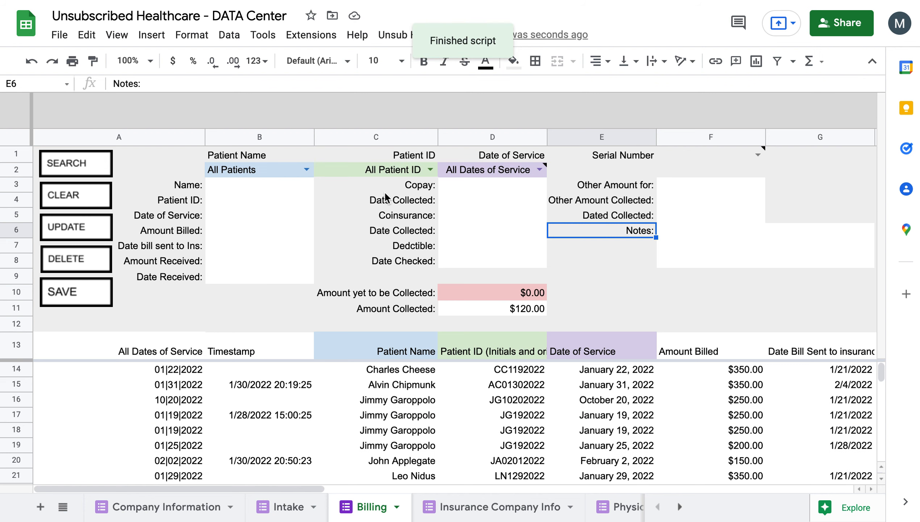
pyautogui.click(305, 170)
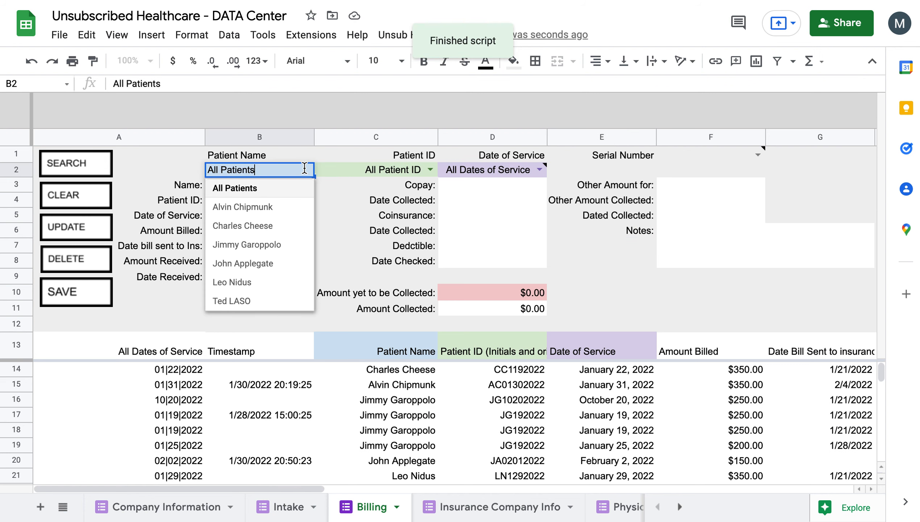
pyautogui.click(275, 245)
pyautogui.click(430, 169)
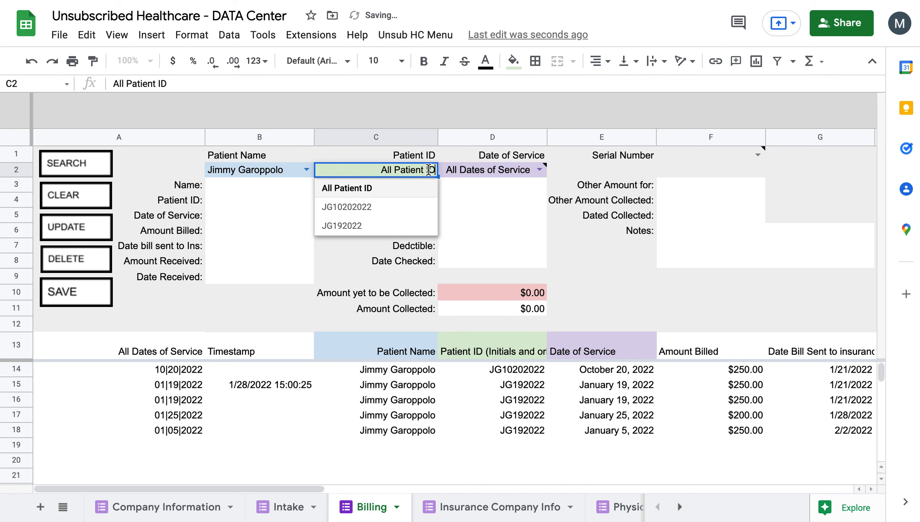
pyautogui.click(408, 223)
pyautogui.click(535, 169)
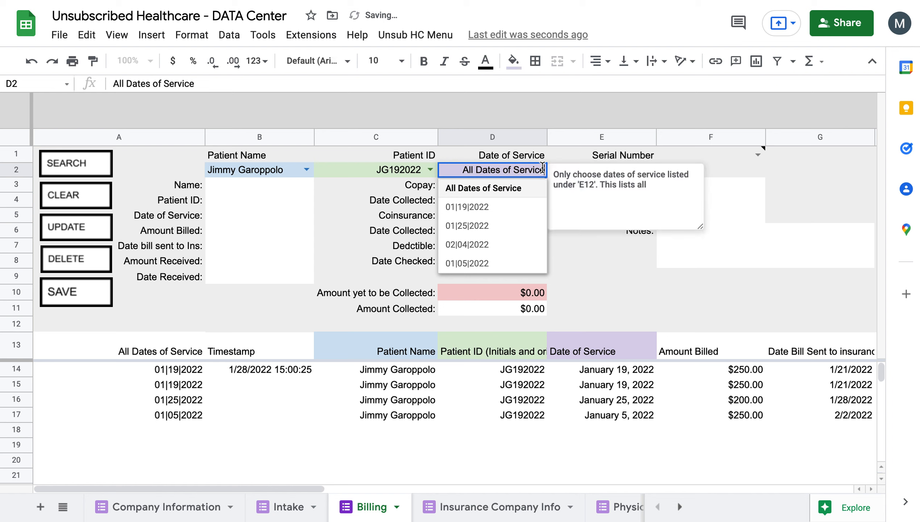
pyautogui.click(503, 211)
pyautogui.click(88, 160)
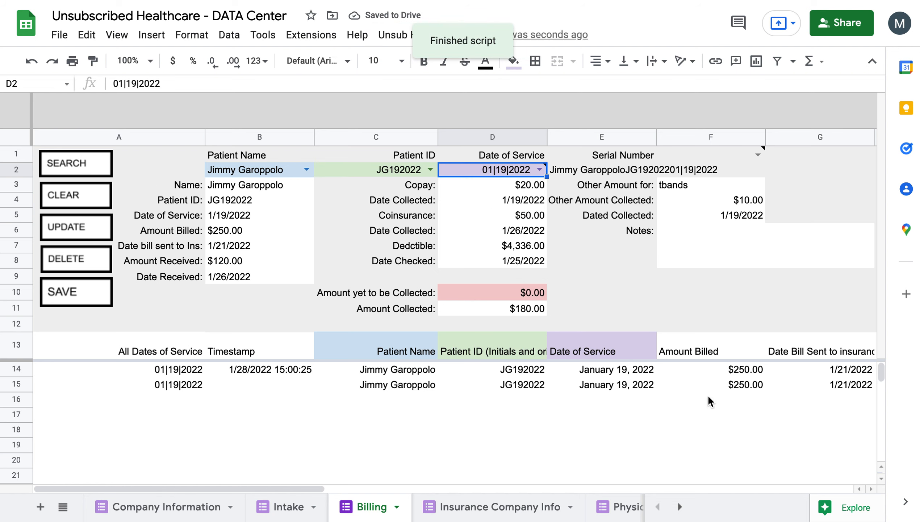
# - Delete the loaded 01|19|2022 billing record and inspect the remaining rows and serial numbers
pyautogui.click(84, 253)
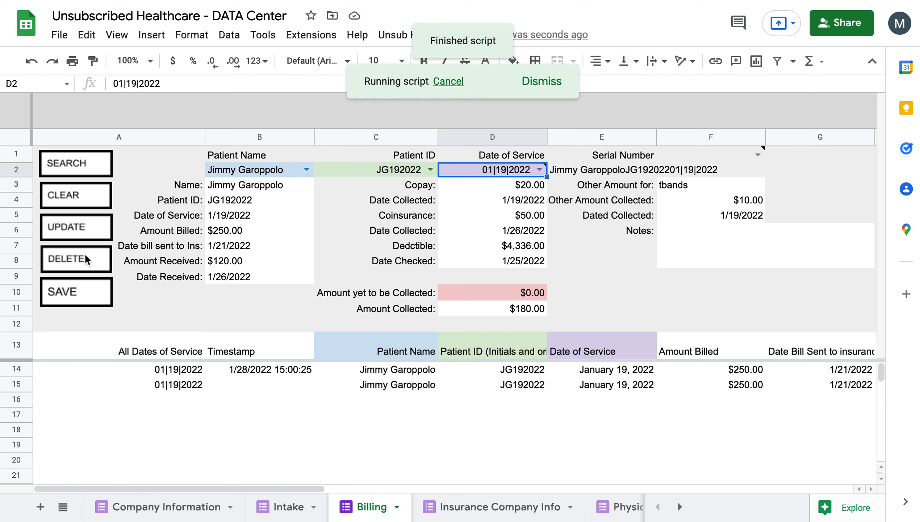
pyautogui.click(597, 291)
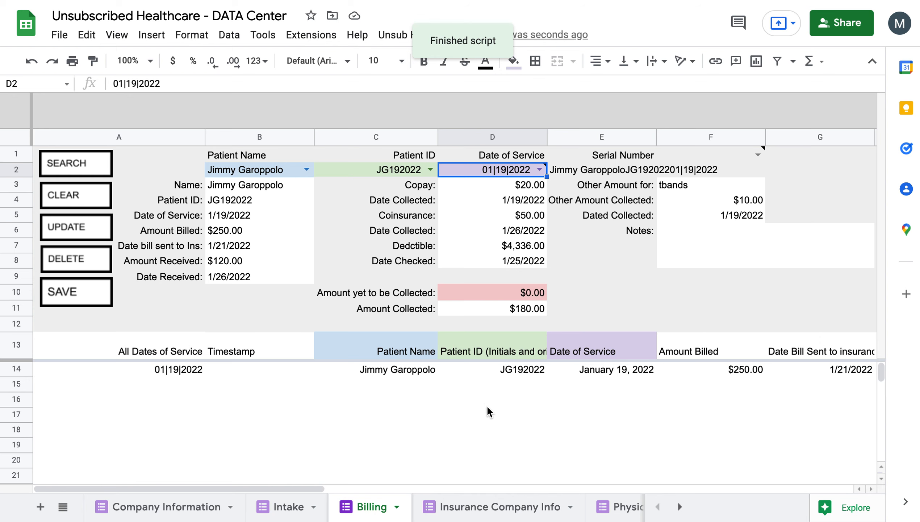
pyautogui.hscroll(15, 489, 386)
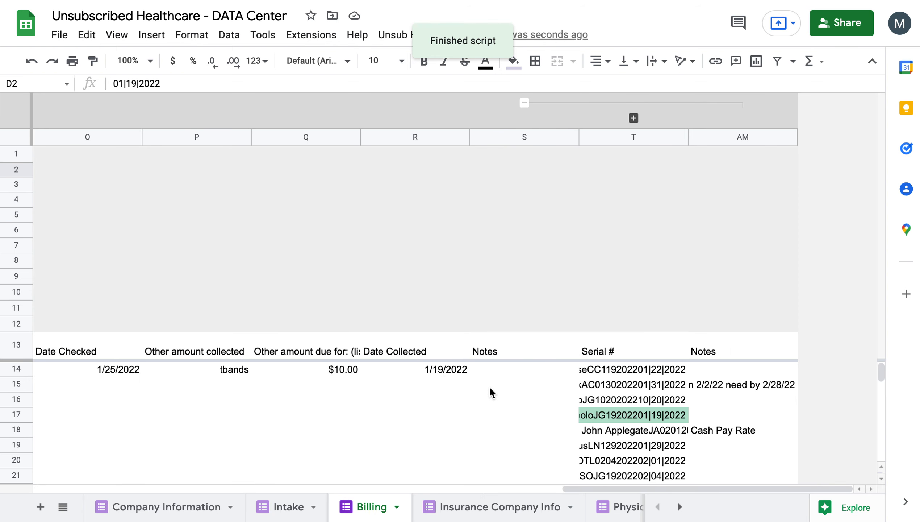
pyautogui.scroll(-1, 489, 387)
pyautogui.scroll(1, 680, 432)
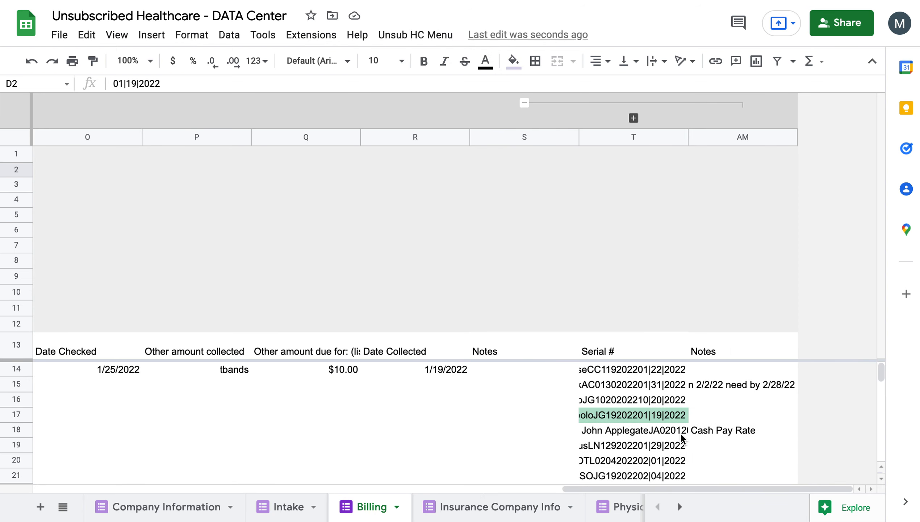
pyautogui.hscroll(-15, 634, 395)
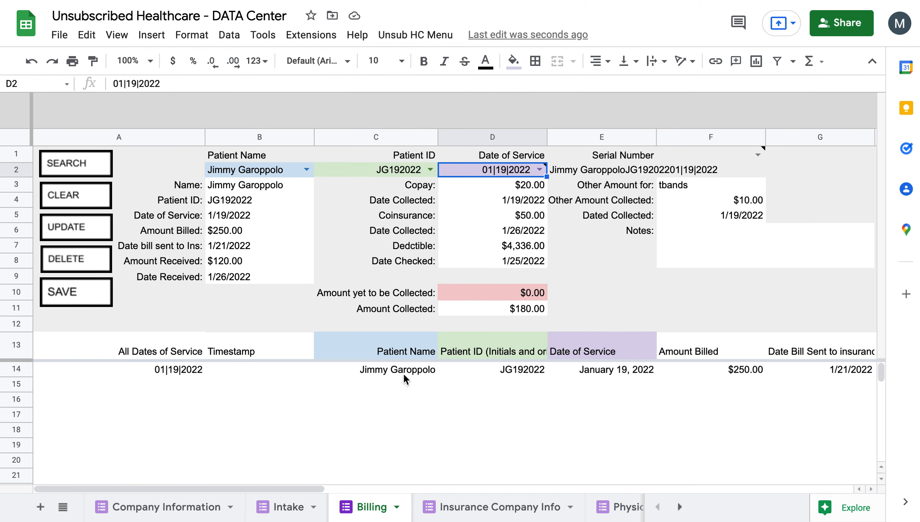
# - Undo the record deletion and compare the two 01|19|2022 billing rows
pyautogui.click(34, 63)
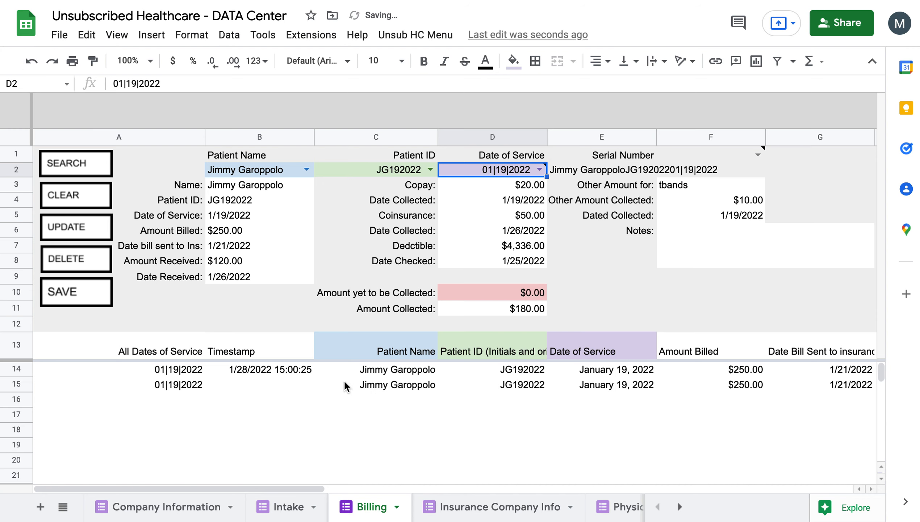
pyautogui.hscroll(5, 359, 389)
pyautogui.hscroll(8, 359, 388)
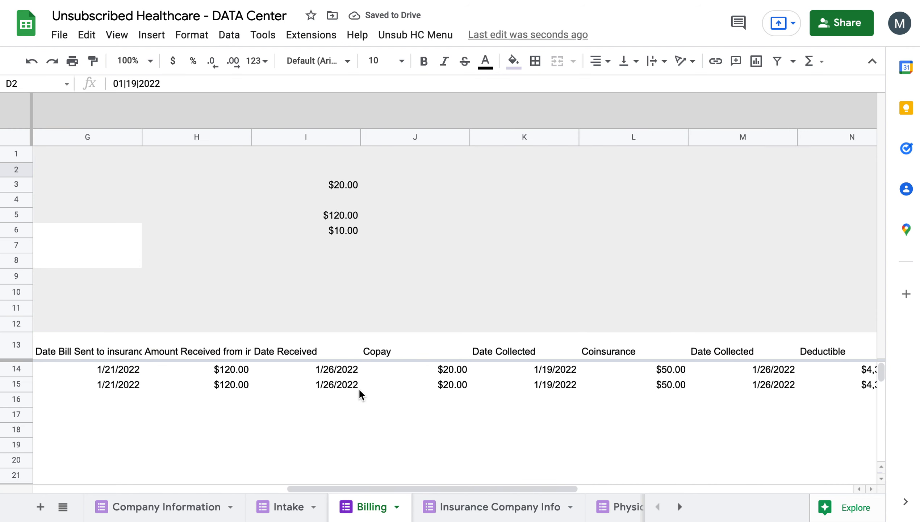
pyautogui.hscroll(-13, 358, 389)
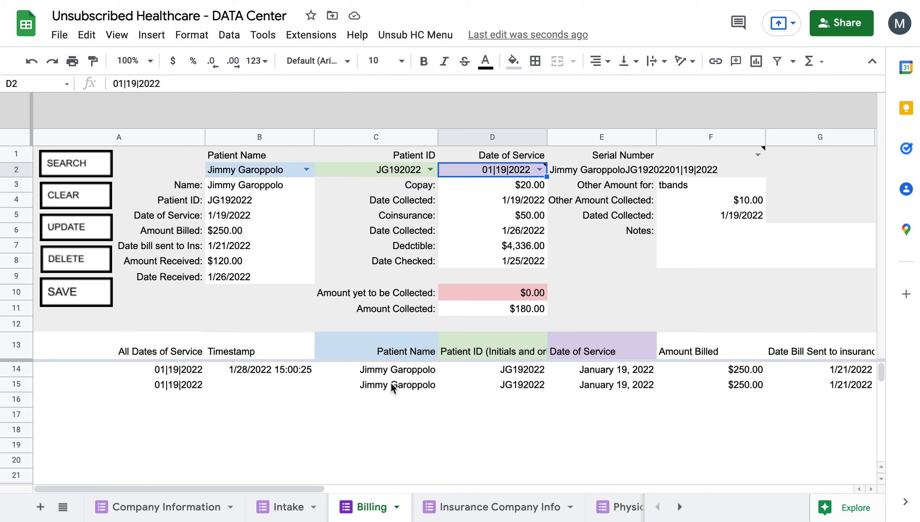
pyautogui.click(646, 387)
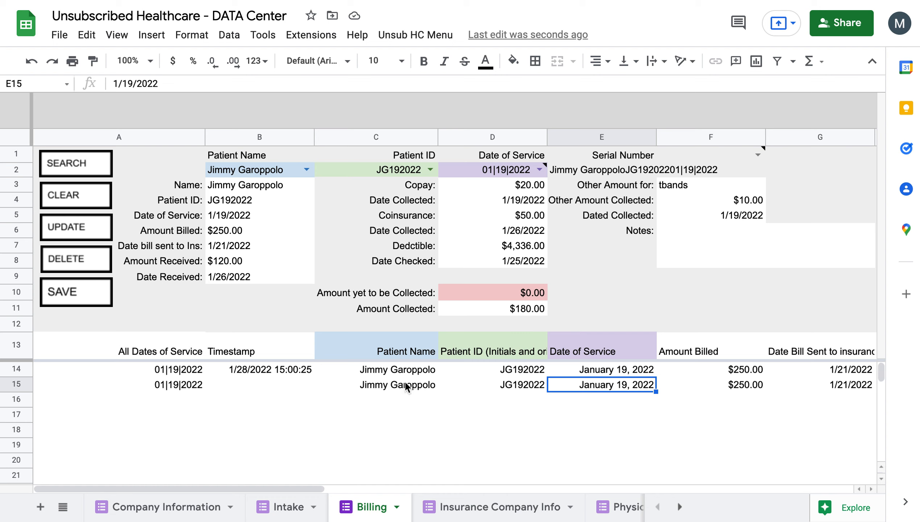
pyautogui.click(415, 390)
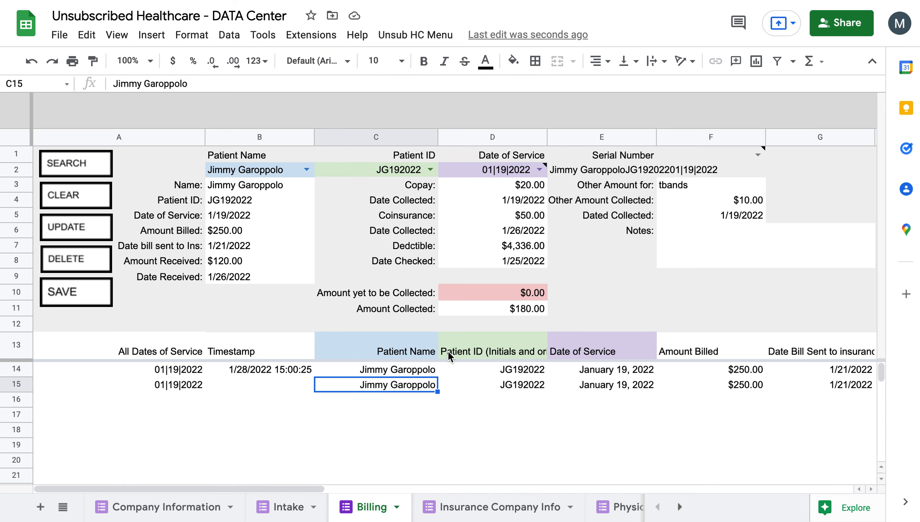
# - Collapse the column group that starts after the Notes column in S
pyautogui.hscroll(10, 598, 387)
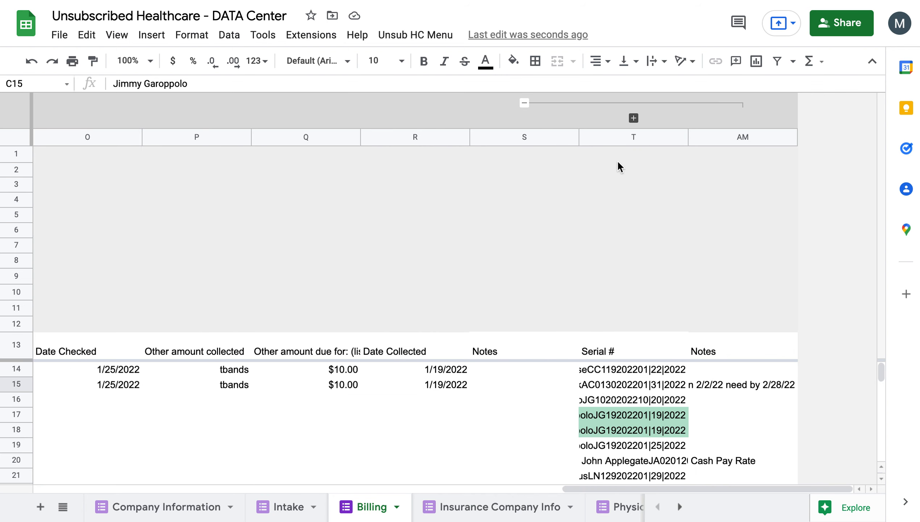
pyautogui.click(524, 103)
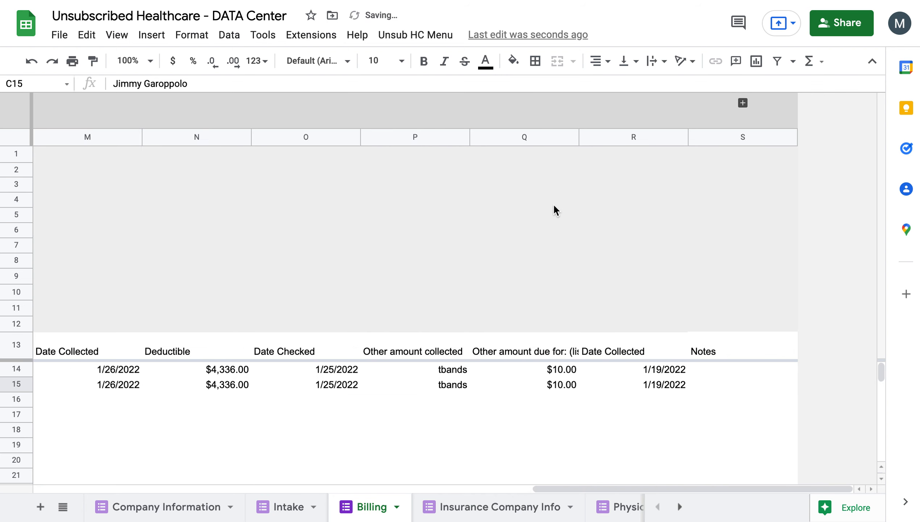
pyautogui.hscroll(-10, 506, 224)
pyautogui.scroll(-3, 506, 224)
pyautogui.hscroll(10, 506, 225)
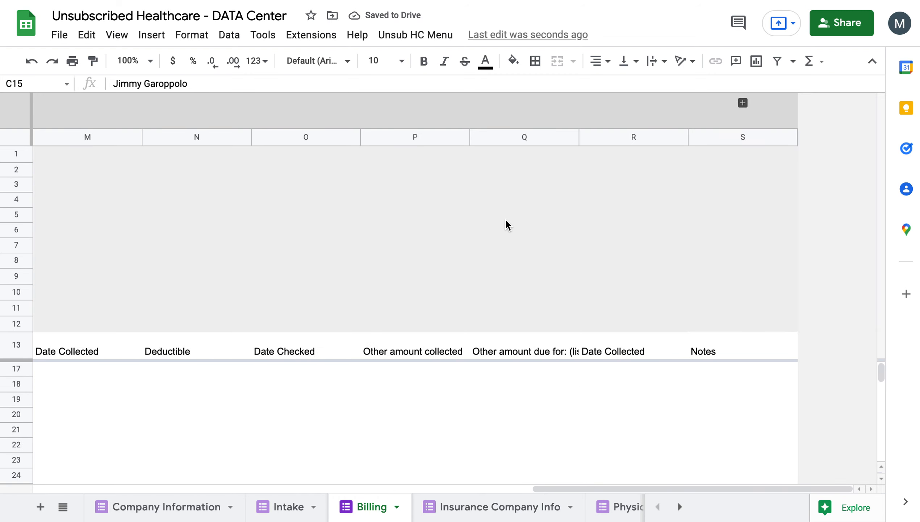
# - Expand the grouped columns after column S, including U to AL, and examine the stored billing records
pyautogui.click(744, 103)
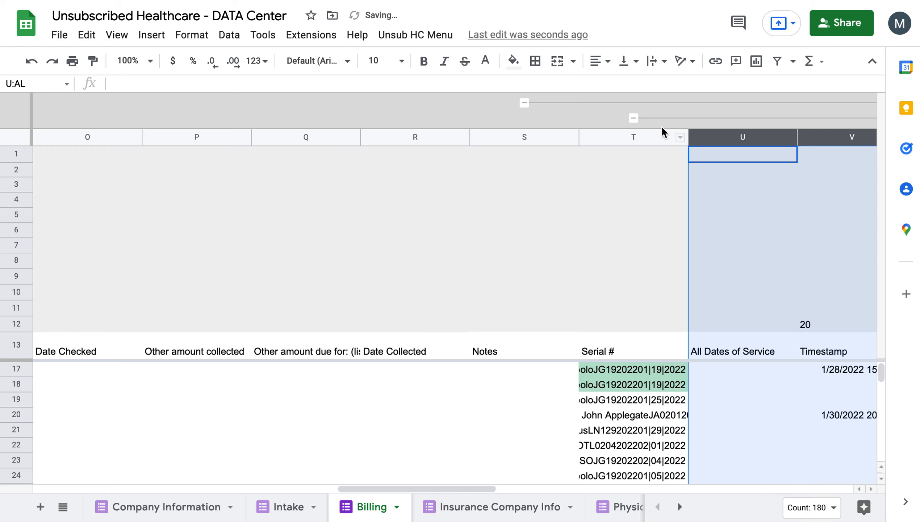
pyautogui.hscroll(5, 657, 131)
pyautogui.hscroll(10, 627, 205)
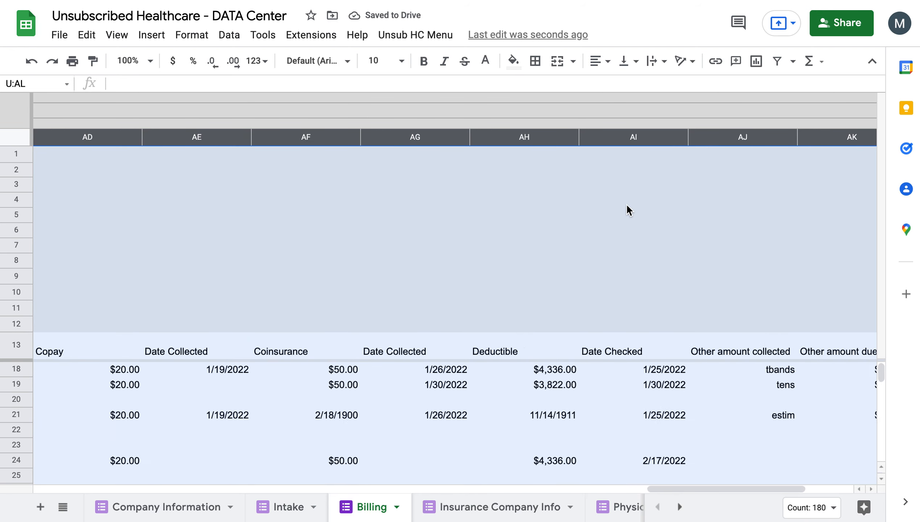
# - Compare the two highlighted 01|19|2022 serial numbers in cells T17 and T18 of the stored billing data
pyautogui.scroll(-2, 627, 206)
pyautogui.scroll(-1, 627, 210)
pyautogui.scroll(5, 457, 404)
pyautogui.hscroll(-8, 435, 402)
pyautogui.hscroll(-1, 435, 401)
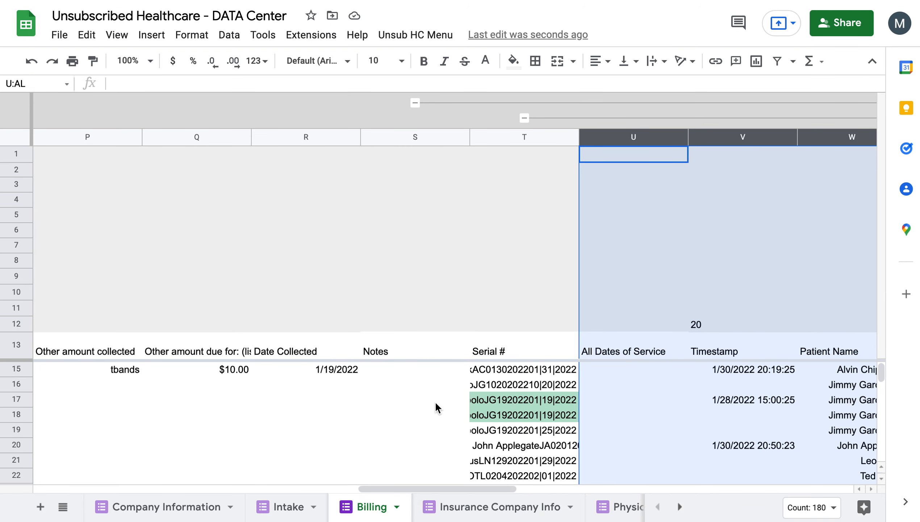
pyautogui.click(523, 406)
pyautogui.scroll(-1, 523, 406)
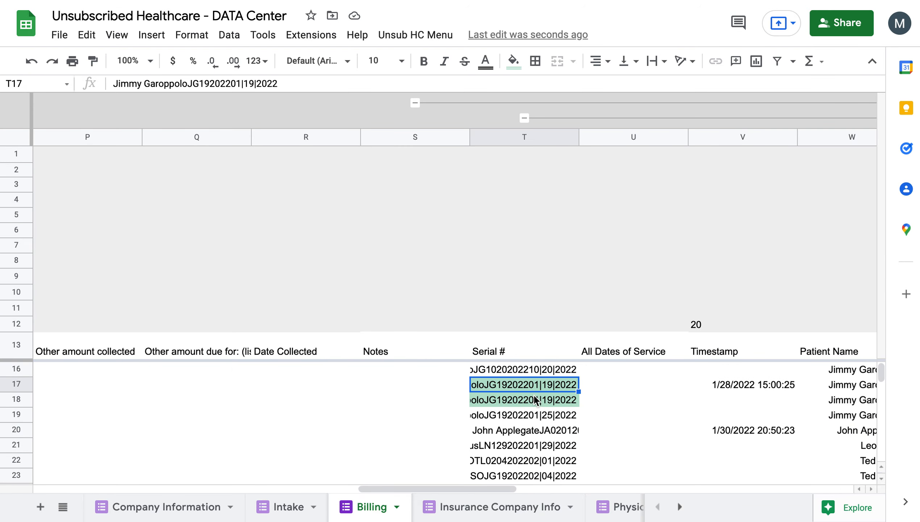
pyautogui.click(533, 399)
pyautogui.click(539, 385)
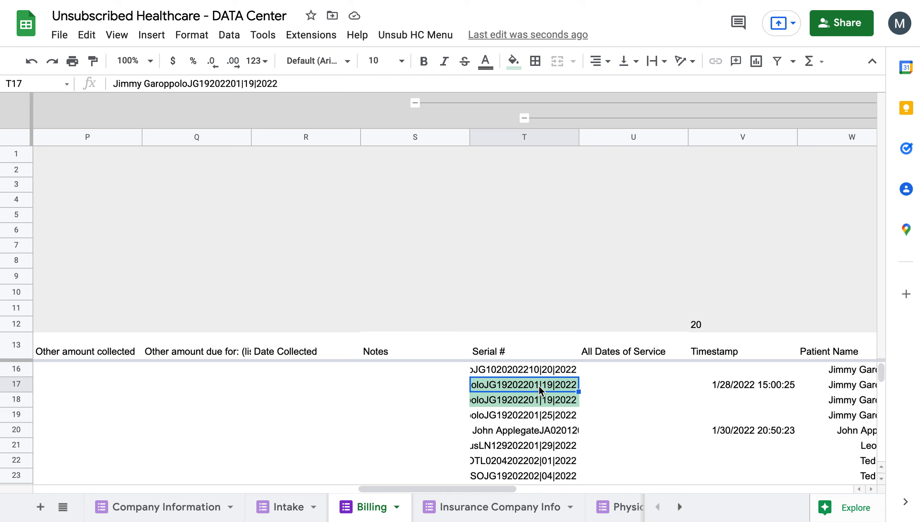
pyautogui.click(536, 401)
pyautogui.click(536, 386)
pyautogui.click(536, 403)
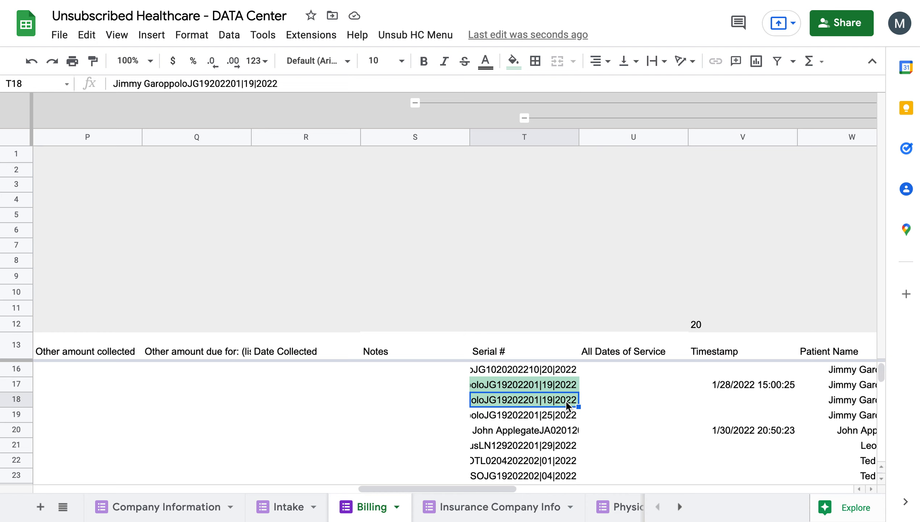
# - Read through the stored 01|19|2022 billing record in row 17, from the patient name across to the last collection date in column AL
pyautogui.hscroll(2, 566, 402)
pyautogui.scroll(1, 565, 402)
pyautogui.press('Right')
pyautogui.press('Right')
pyautogui.press('Right')
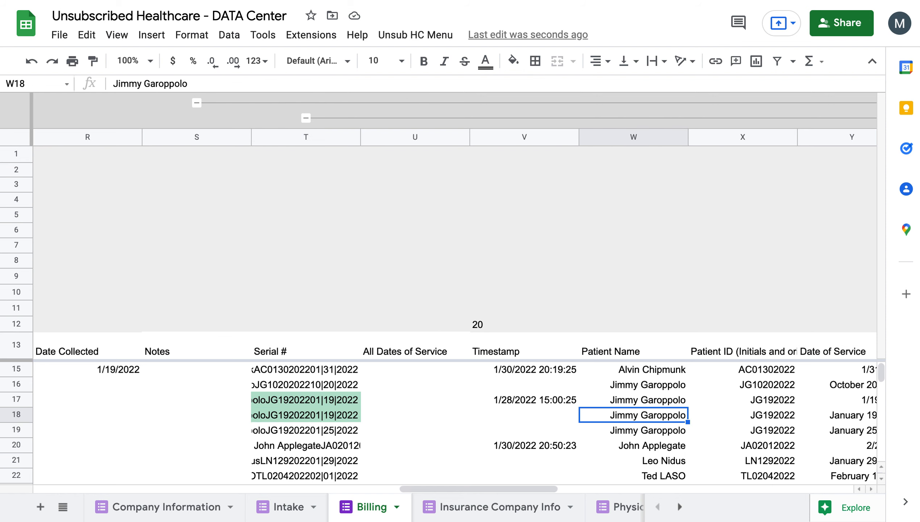
pyautogui.press('Up')
pyautogui.press('Right')
pyautogui.press('Right')
pyautogui.press('Right')
pyautogui.press('Right')
pyautogui.press('Right')
pyautogui.press('Right')
pyautogui.press('Right')
pyautogui.press('Right')
pyautogui.press('Right')
pyautogui.press('Right')
pyautogui.press('Right')
pyautogui.press('Right')
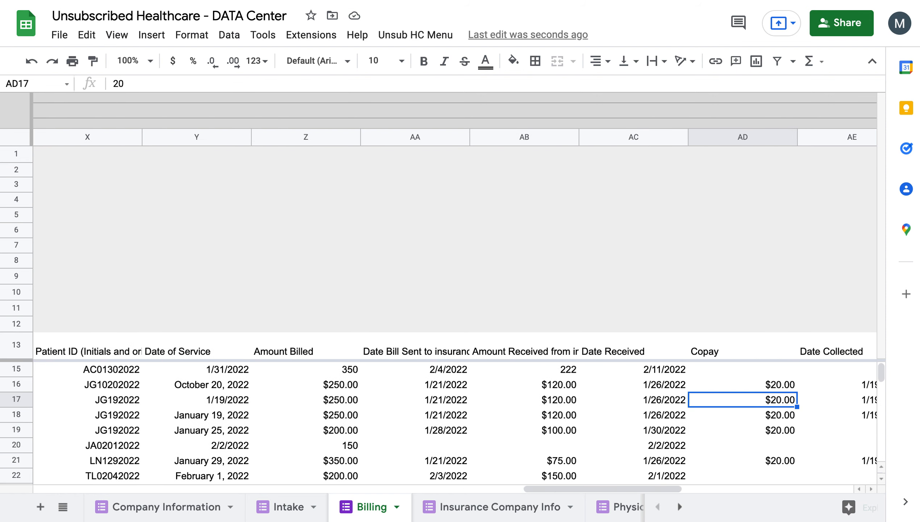
pyautogui.press('Right')
pyautogui.press('Right')
pyautogui.press('Right')
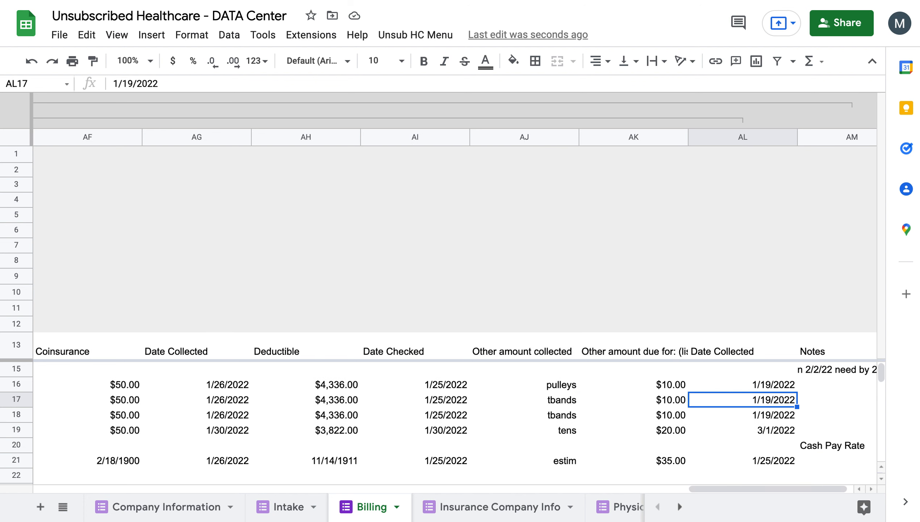
# - Read back through the duplicate billing record in row 18, from column AL to its serial number in T18
pyautogui.press('Down')
pyautogui.press('Left')
pyautogui.press('Left')
pyautogui.press('Left')
pyautogui.press('Left')
pyautogui.press('Left')
pyautogui.press('Left')
pyautogui.press('Left')
pyautogui.press('Left')
pyautogui.press('Left')
pyautogui.press('Left')
pyautogui.press('Left')
pyautogui.press('Left')
pyautogui.press('Left')
pyautogui.press('Left')
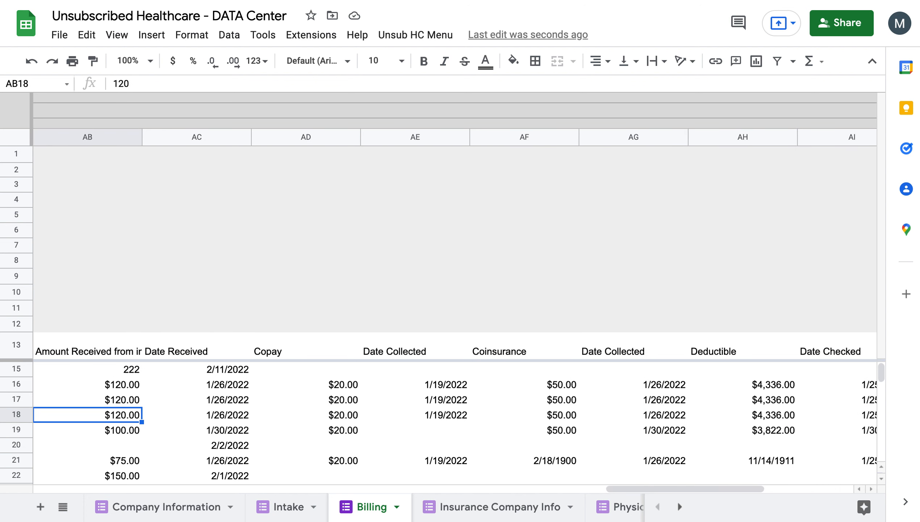
pyautogui.press('Left')
pyautogui.press('Left')
pyautogui.press('Left')
pyautogui.press('Left')
pyautogui.press('Left')
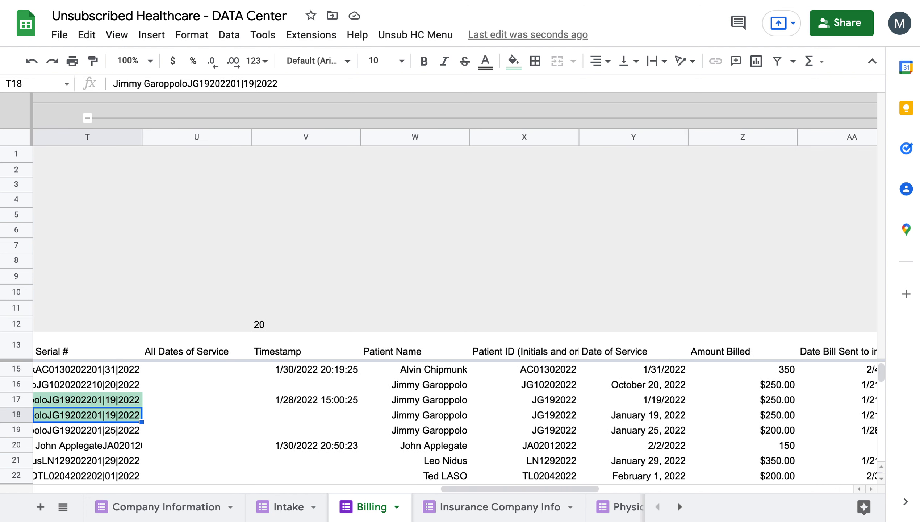
# - Check the serial numbers around the duplicates in T16 to T20, and return to the billing search form
pyautogui.press('Right')
pyautogui.press('Down')
pyautogui.press('Down')
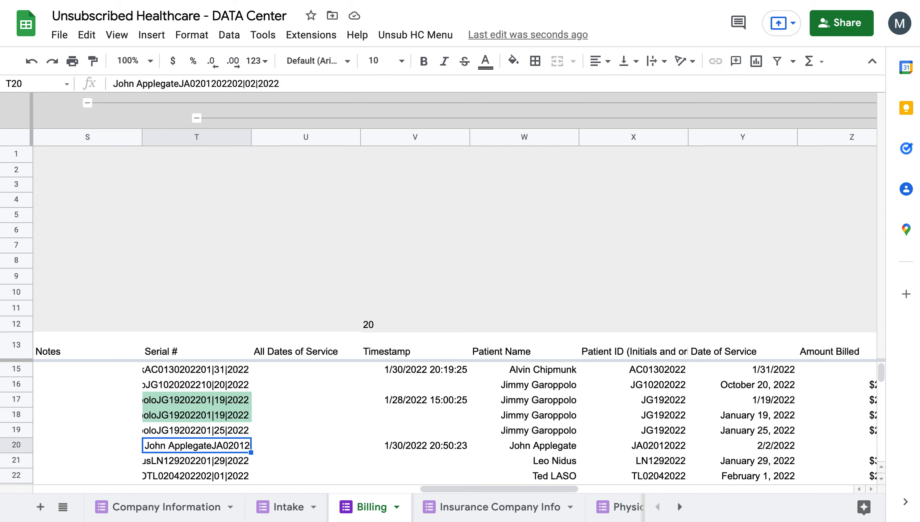
pyautogui.press('Up')
pyautogui.press('Up')
pyautogui.press('Up')
pyautogui.press('Up')
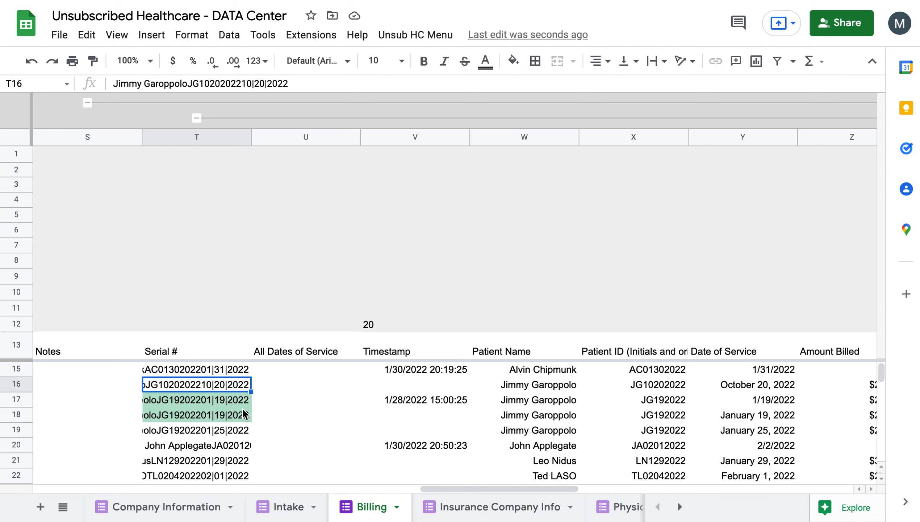
pyautogui.scroll(-2, 243, 413)
pyautogui.scroll(1, 242, 417)
pyautogui.scroll(1, 243, 417)
pyautogui.hscroll(5, 241, 417)
pyautogui.hscroll(-10, 242, 416)
pyautogui.scroll(1, 284, 246)
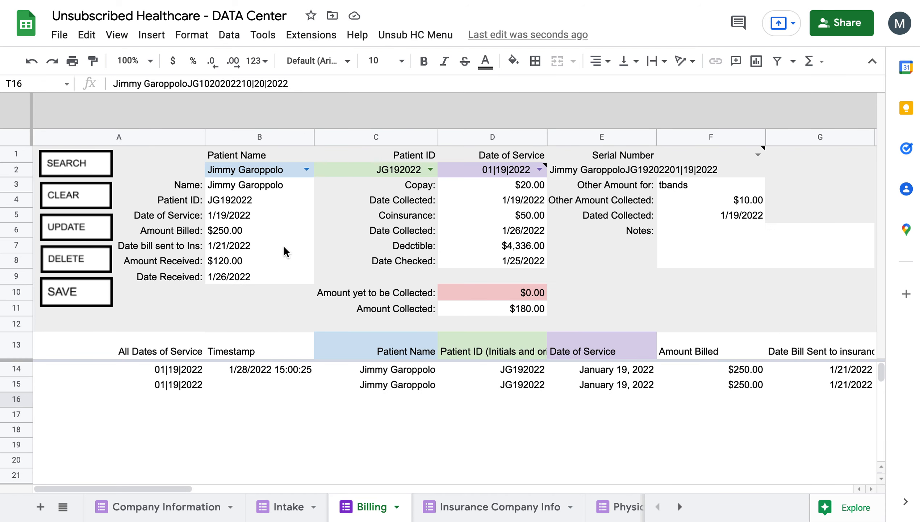
# - Clear the billing search form and review the billing rows for all patients
pyautogui.click(95, 203)
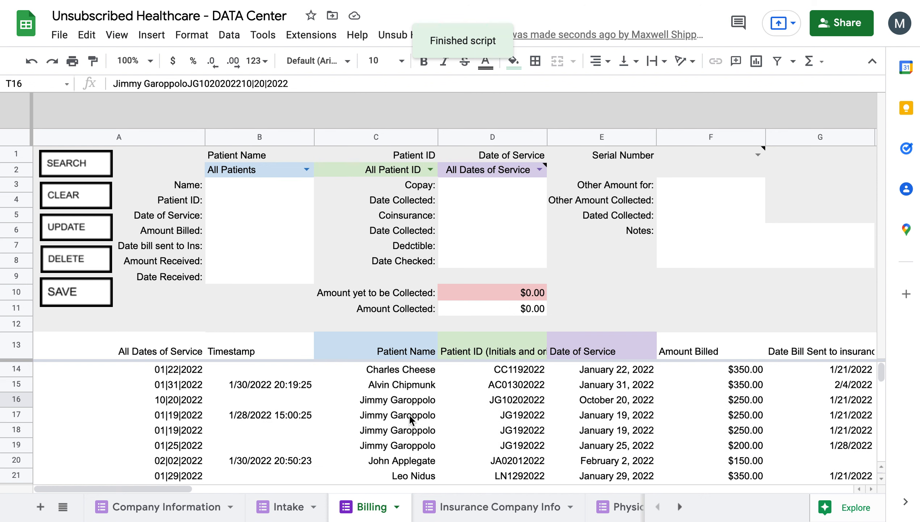
pyautogui.scroll(-1, 409, 414)
pyautogui.scroll(-2, 441, 470)
pyautogui.scroll(3, 439, 435)
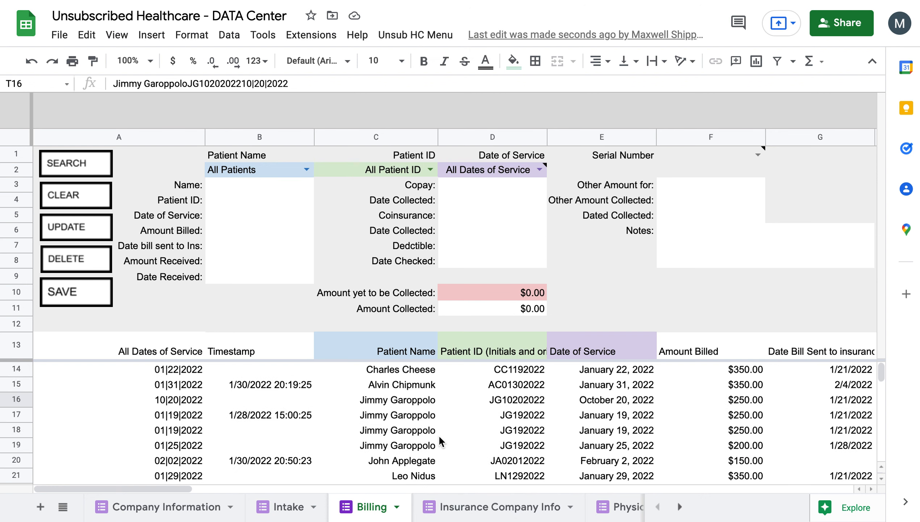
# - Go to the Insurance Company Info sheet and examine the loaded BCBS record, including its Notes field
pyautogui.click(456, 506)
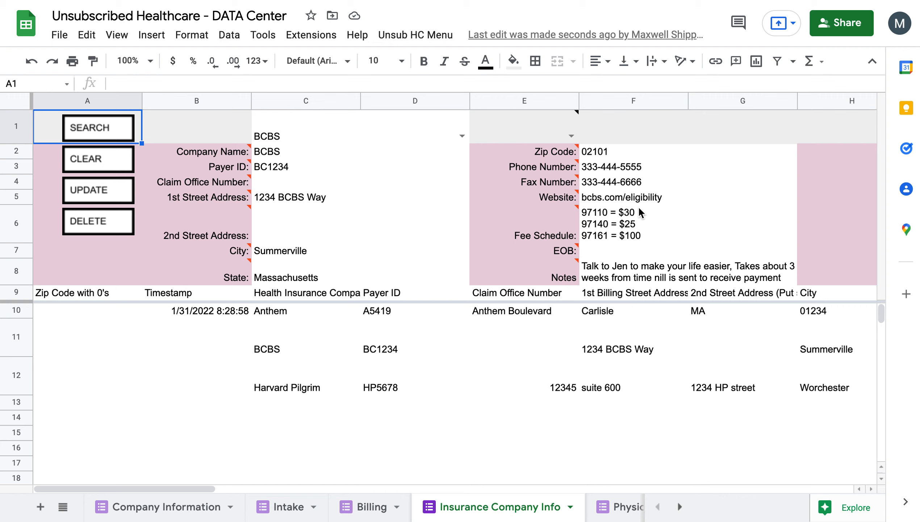
pyautogui.click(627, 278)
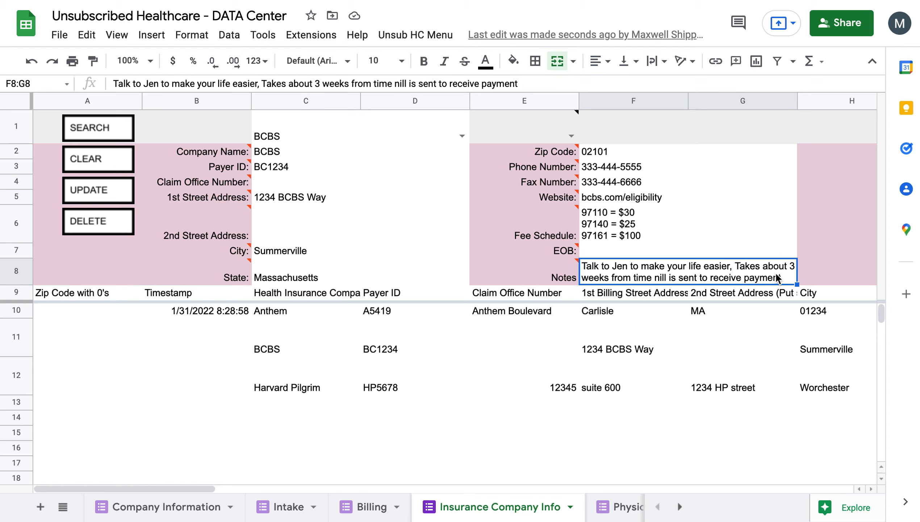
pyautogui.doubleClick(732, 273)
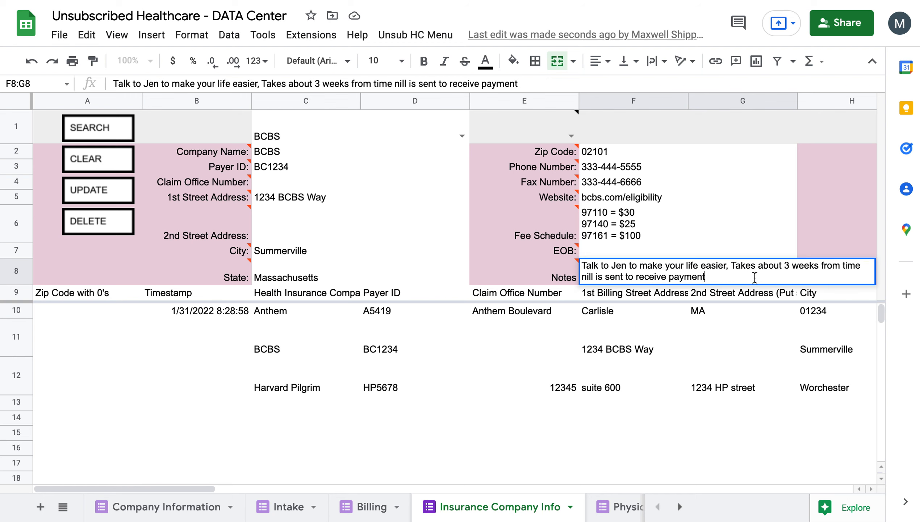
pyautogui.click(672, 348)
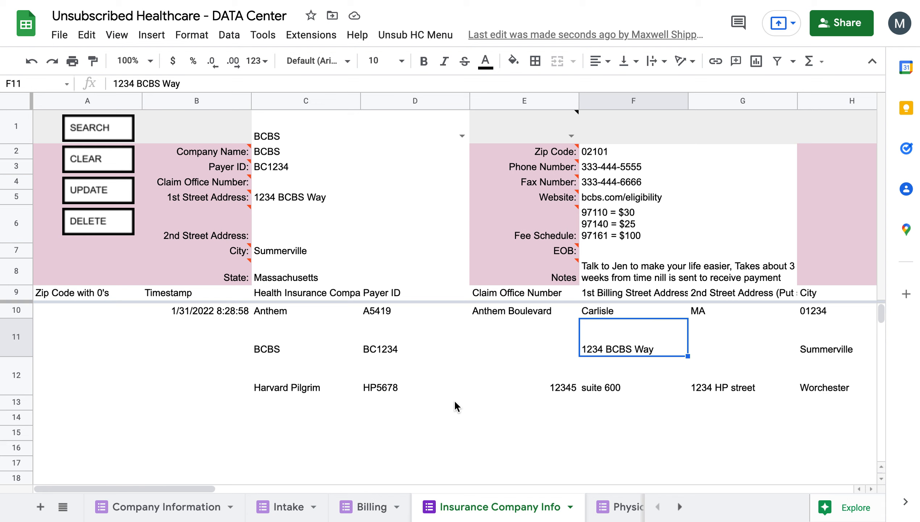
pyautogui.moveTo(515, 271)
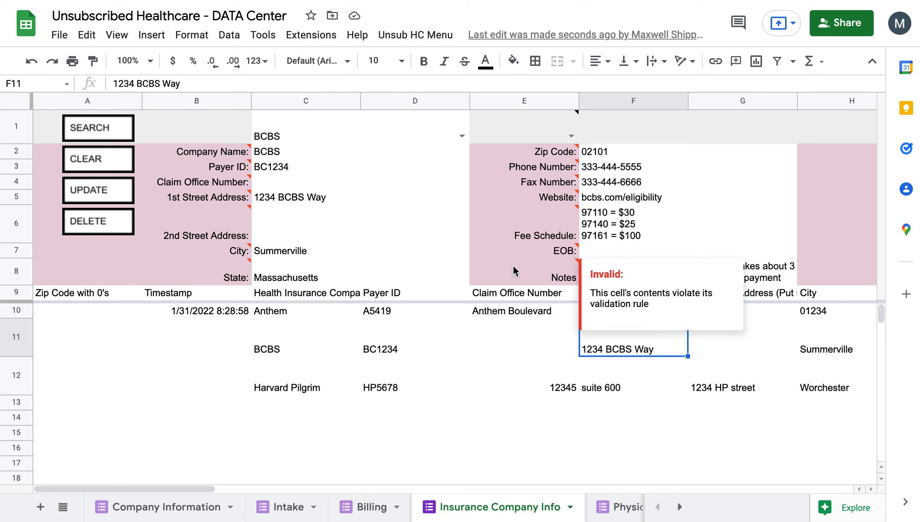
pyautogui.hscroll(2, 513, 519)
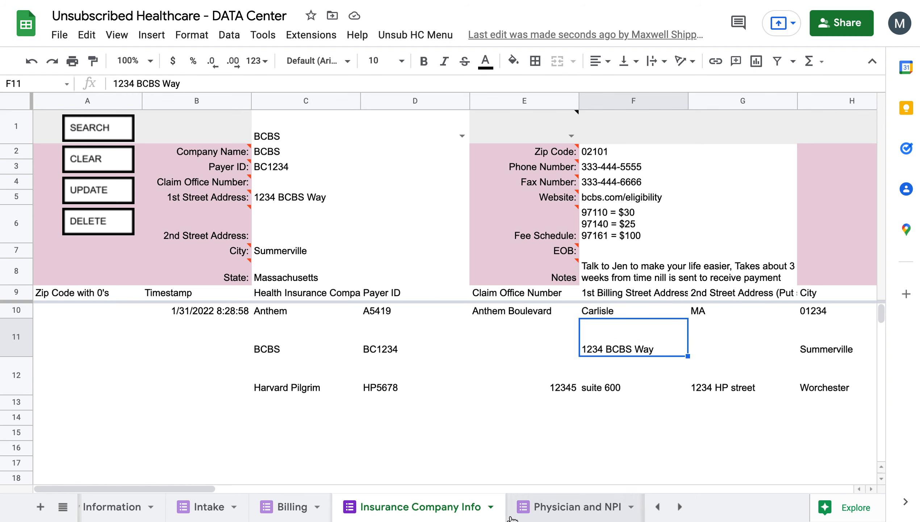
# - Look up the Anthem insurance company record by choosing Anthem as the company and running the search
pyautogui.click(389, 138)
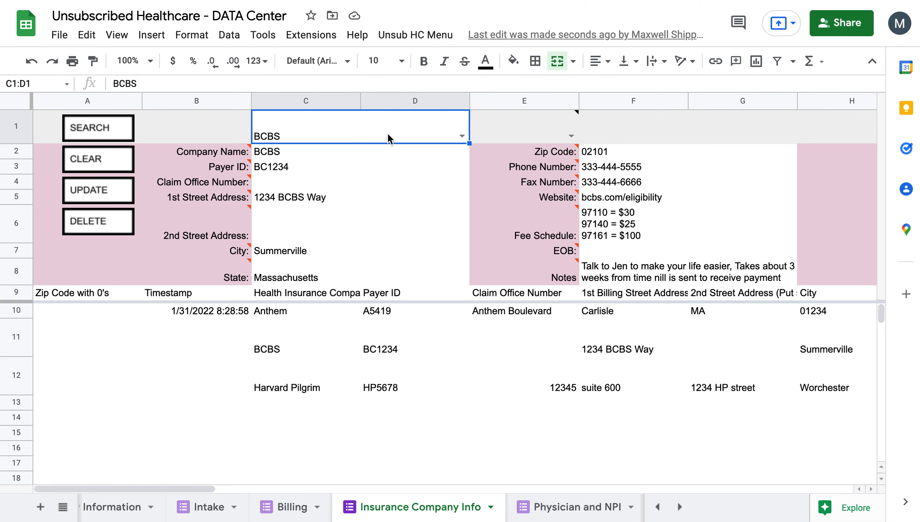
pyautogui.click(462, 137)
pyautogui.click(414, 157)
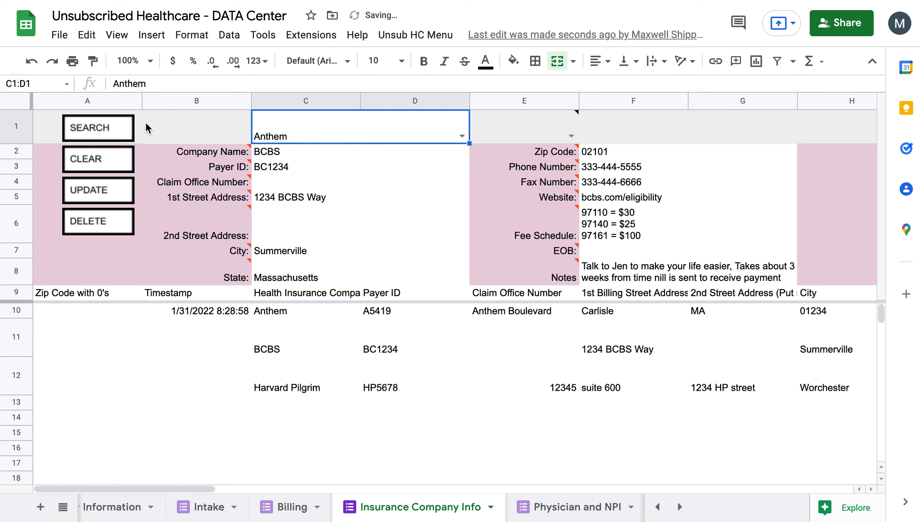
pyautogui.click(123, 125)
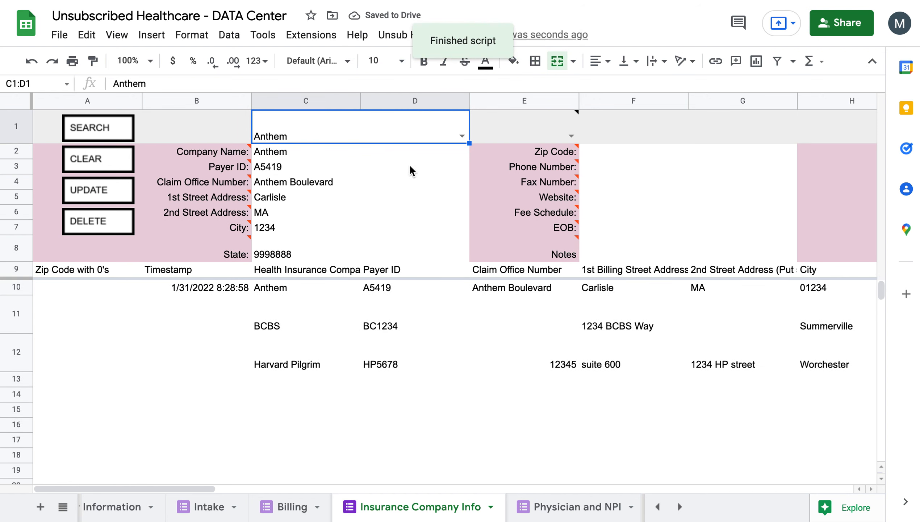
# - Close the company choices without changing the selection and clear the insurance company form
pyautogui.click(462, 135)
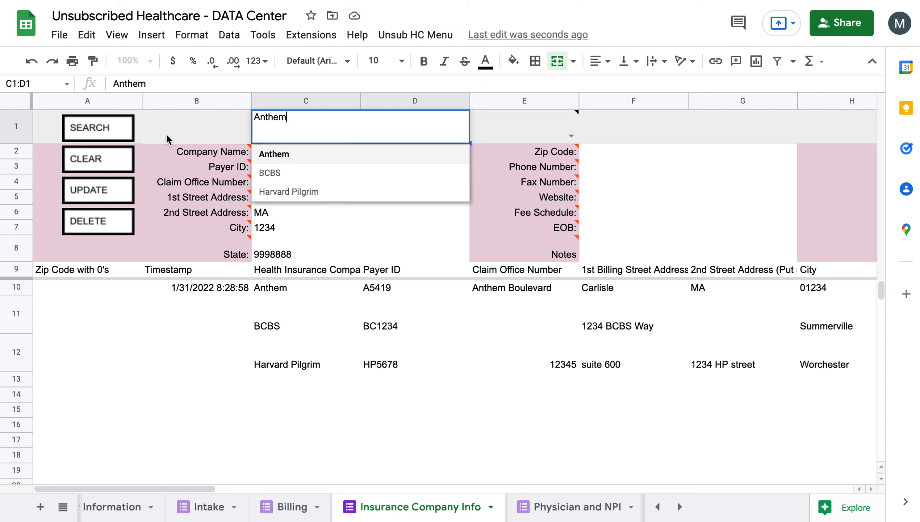
pyautogui.click(420, 445)
pyautogui.click(103, 158)
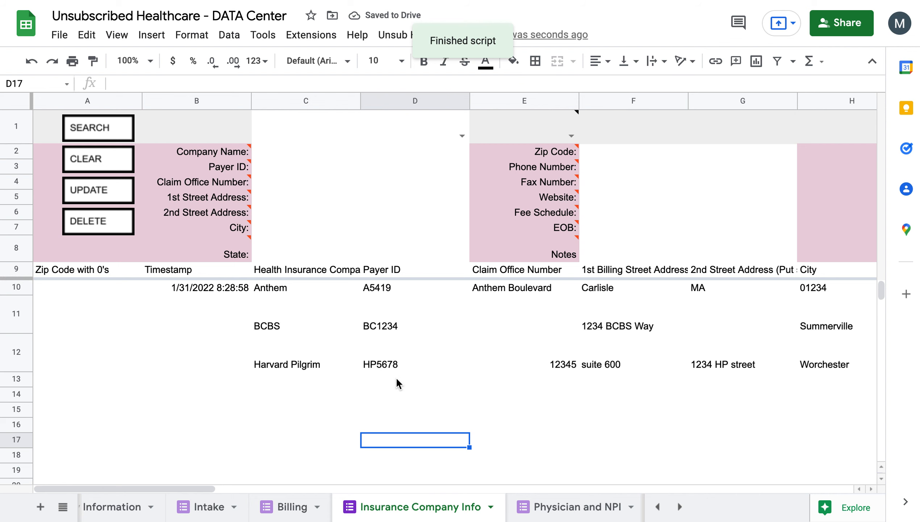
# - On the Physician and NPI sheet, set the lock control in E1 to Unlock and check the form's field labels
pyautogui.click(554, 509)
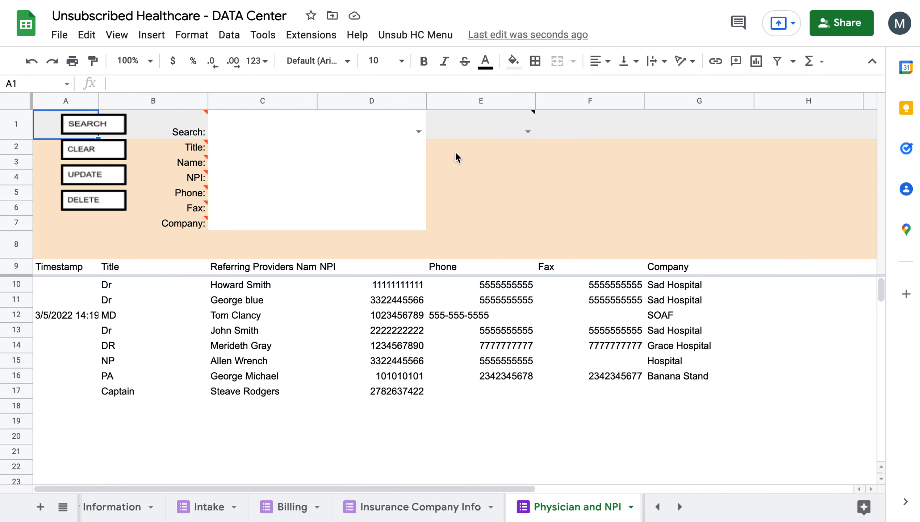
pyautogui.click(418, 132)
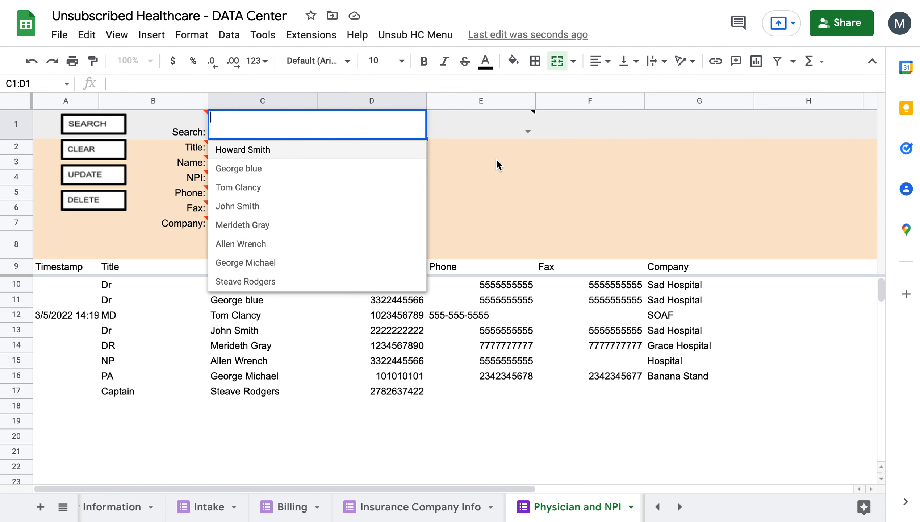
pyautogui.click(529, 132)
pyautogui.click(471, 171)
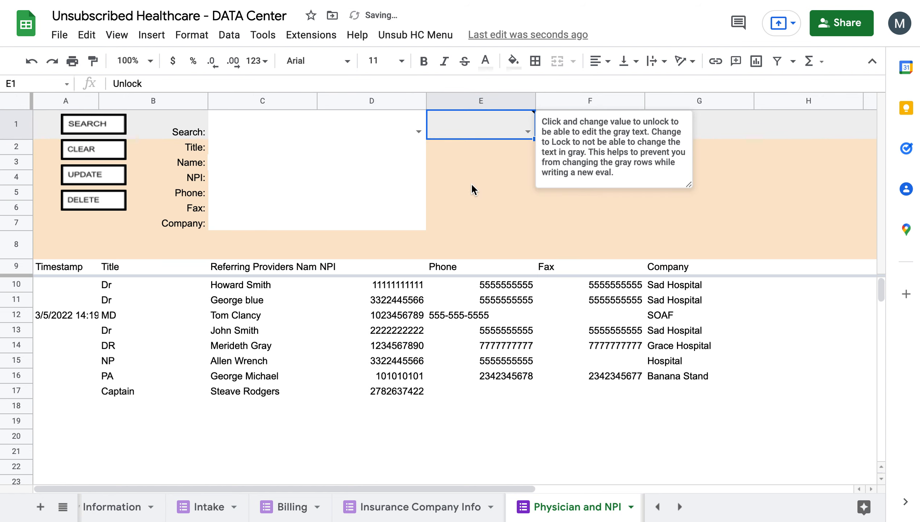
pyautogui.click(193, 153)
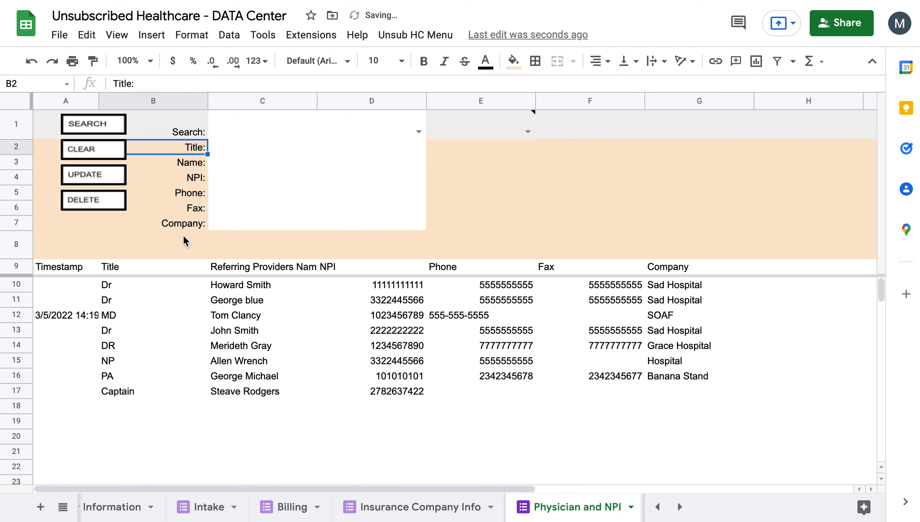
pyautogui.click(429, 178)
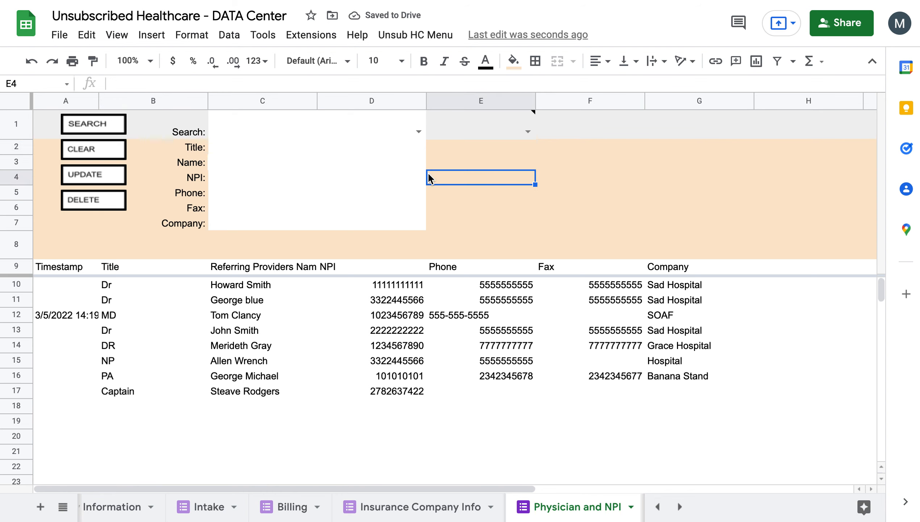
# - Look up the PA referring provider from Banana Stand by name and inspect the loaded title and NPI fields
pyautogui.click(418, 131)
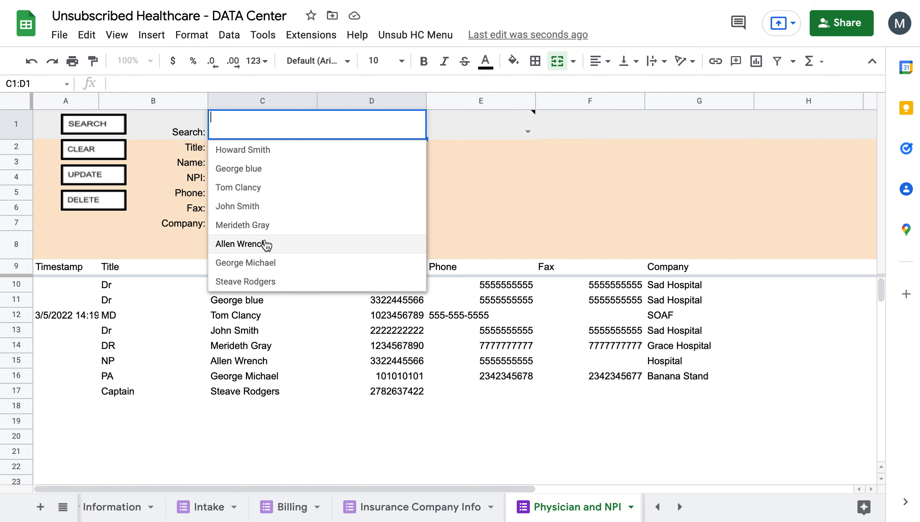
pyautogui.click(262, 264)
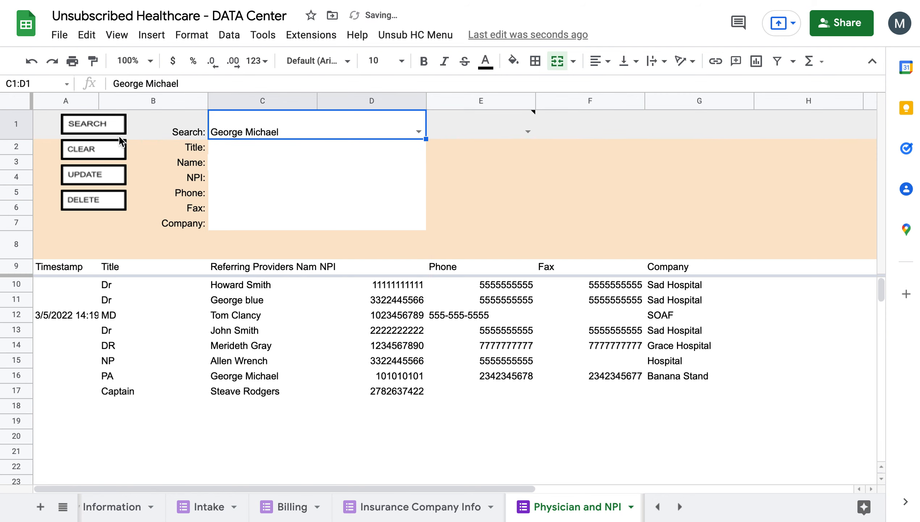
pyautogui.click(109, 126)
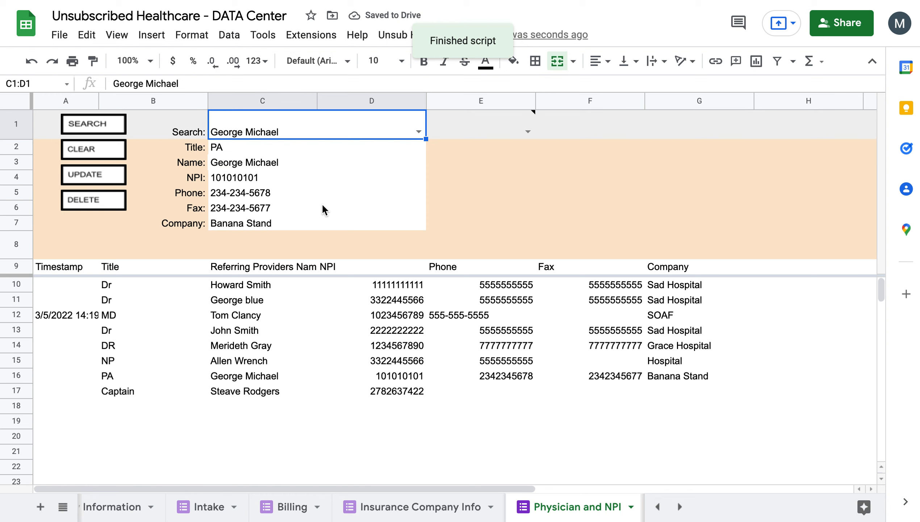
pyautogui.click(289, 149)
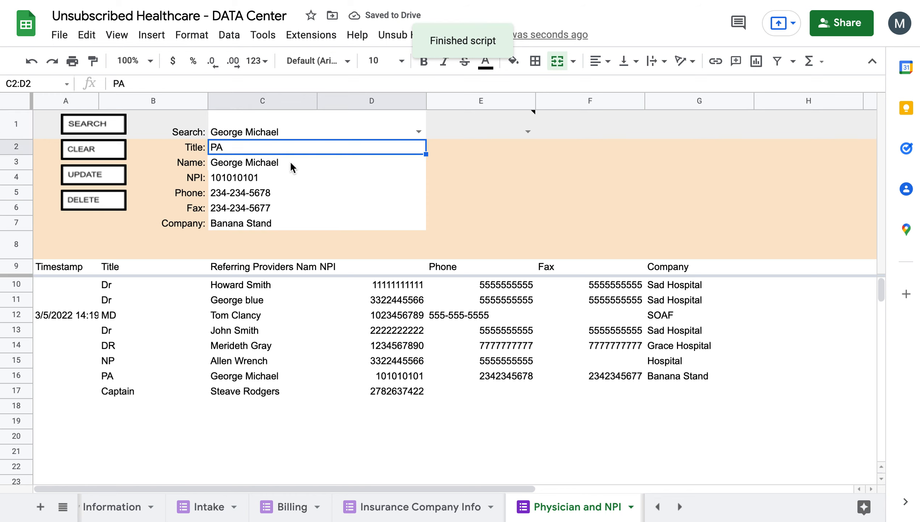
pyautogui.click(290, 179)
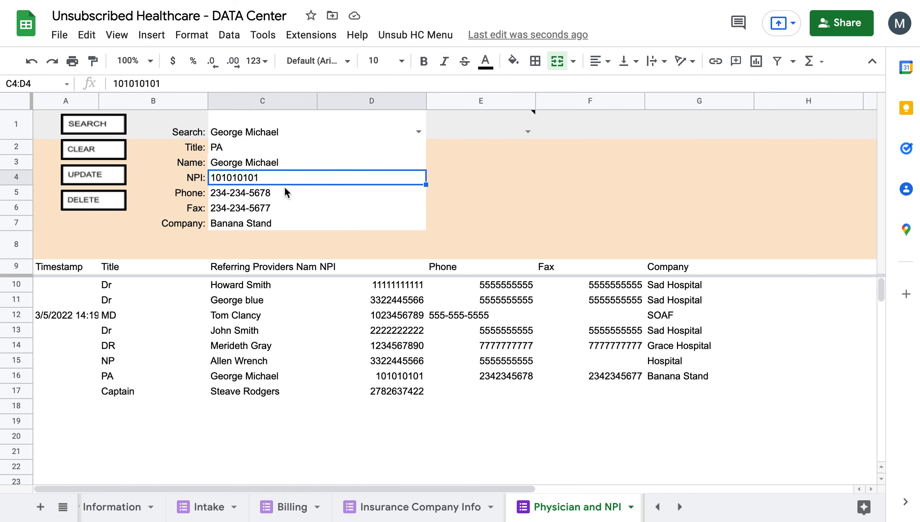
# - Remove the Company entry from the loaded PA provider's form, update the record, and check its company cell in the table
pyautogui.click(282, 224)
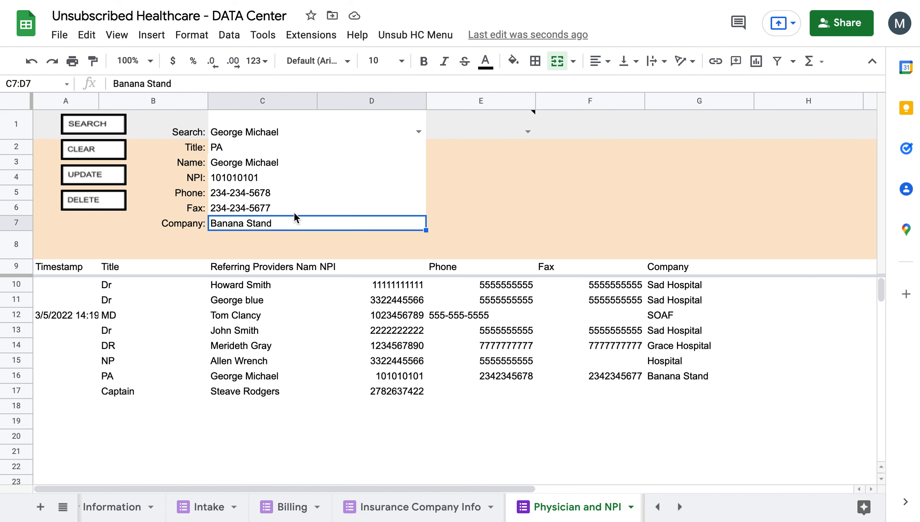
pyautogui.press('Delete')
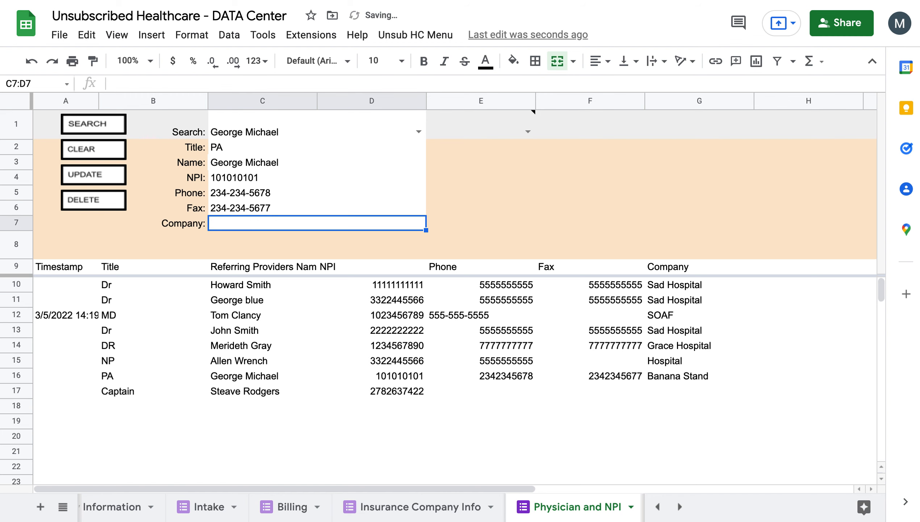
pyautogui.click(95, 174)
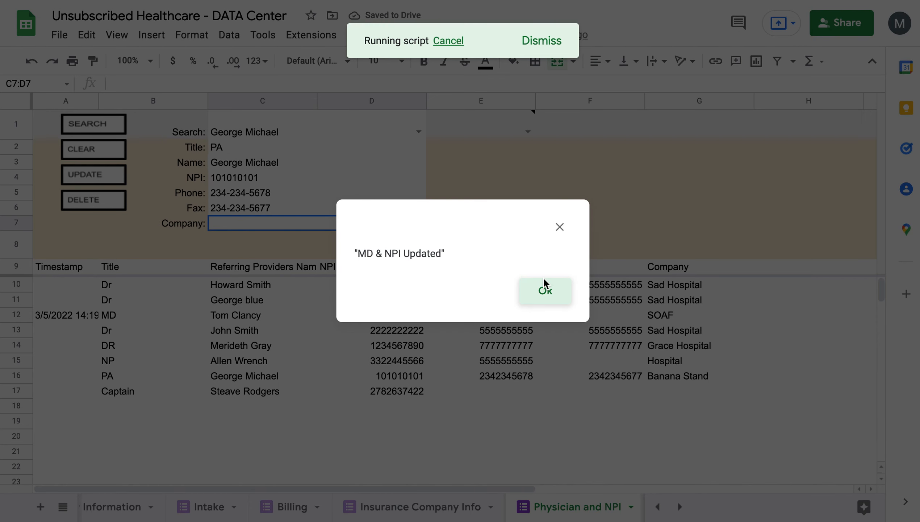
pyautogui.click(544, 289)
pyautogui.click(677, 376)
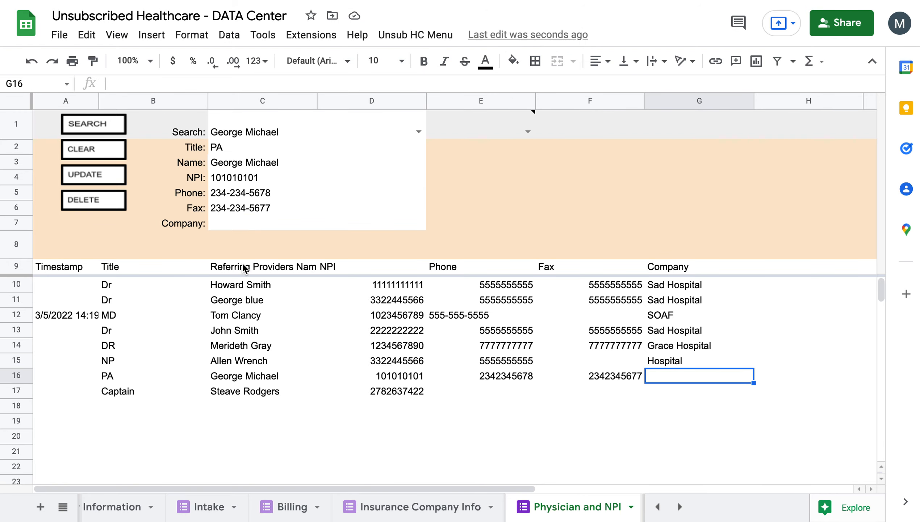
# - Undo the provider update and the removal of the Company entry
pyautogui.click(31, 62)
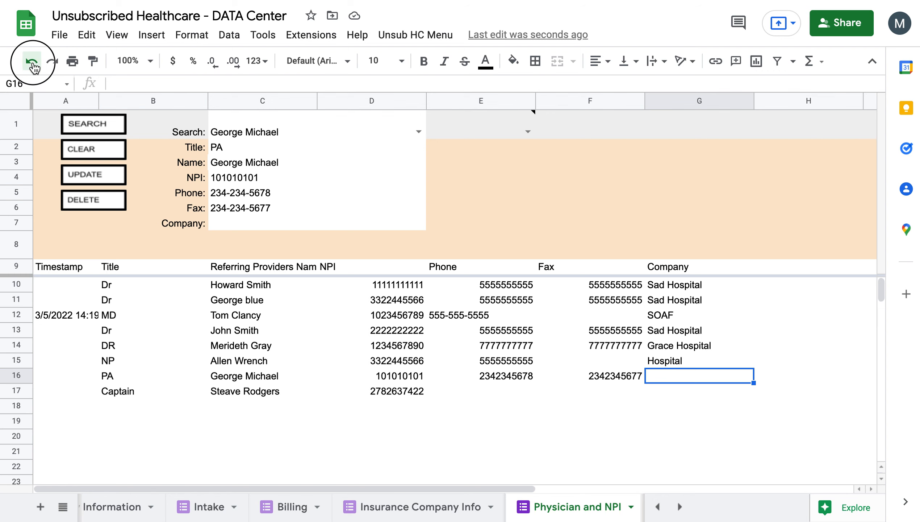
pyautogui.click(32, 62)
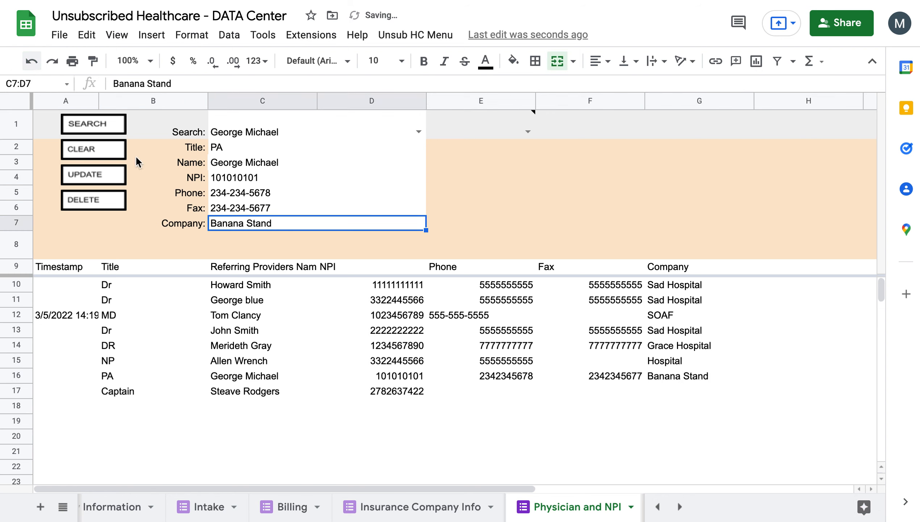
pyautogui.click(283, 184)
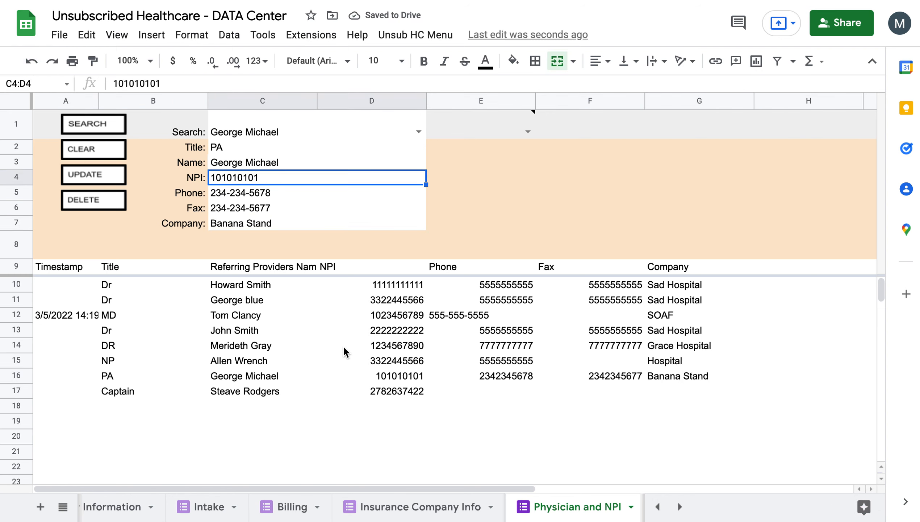
pyautogui.click(373, 362)
# - Open the Subjective sheet and review its record columns from Timestamp through Red Flags
pyautogui.hscroll(3, 468, 511)
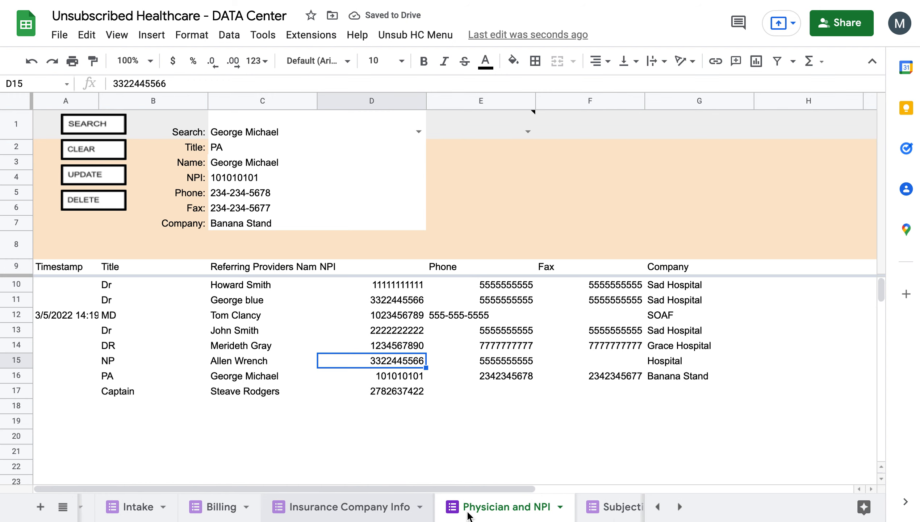
pyautogui.hscroll(2, 468, 516)
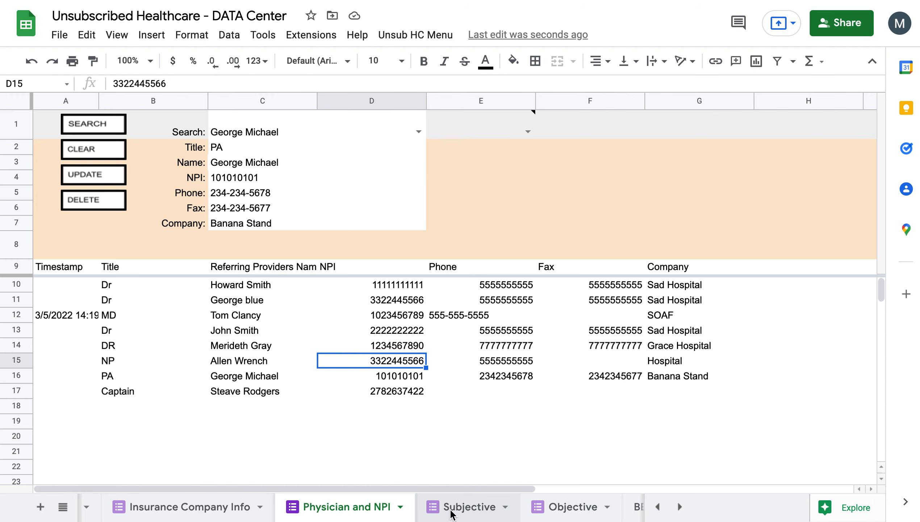
pyautogui.click(452, 511)
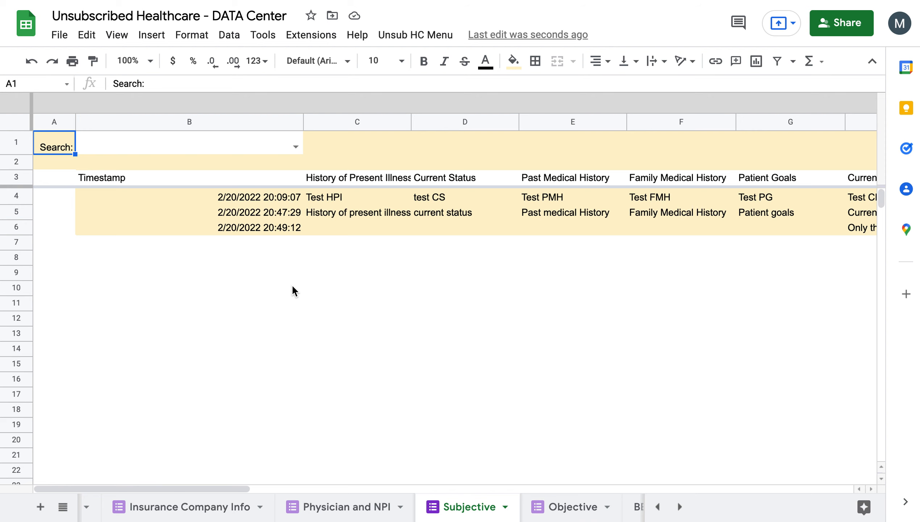
pyautogui.hscroll(5, 409, 367)
pyautogui.hscroll(-5, 409, 366)
pyautogui.hscroll(1, 409, 366)
pyautogui.hscroll(1, 408, 369)
pyautogui.hscroll(-1, 409, 368)
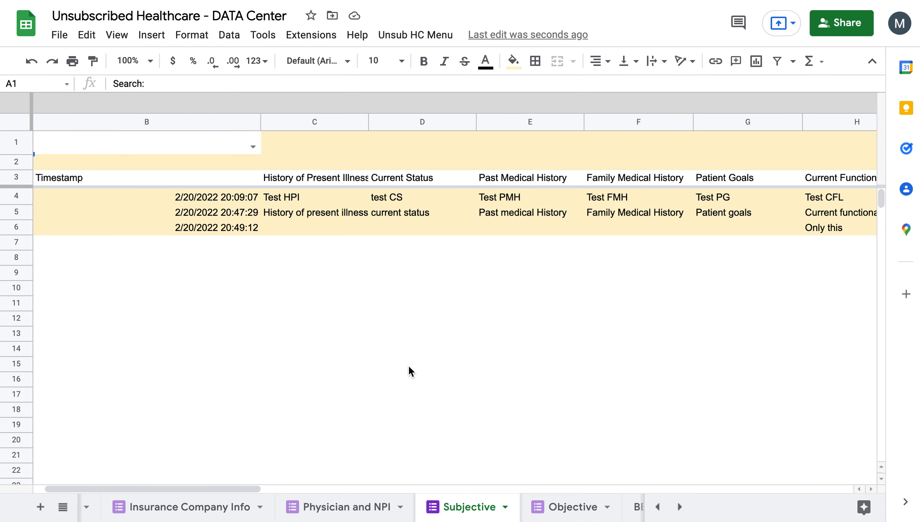
pyautogui.hscroll(-1, 409, 370)
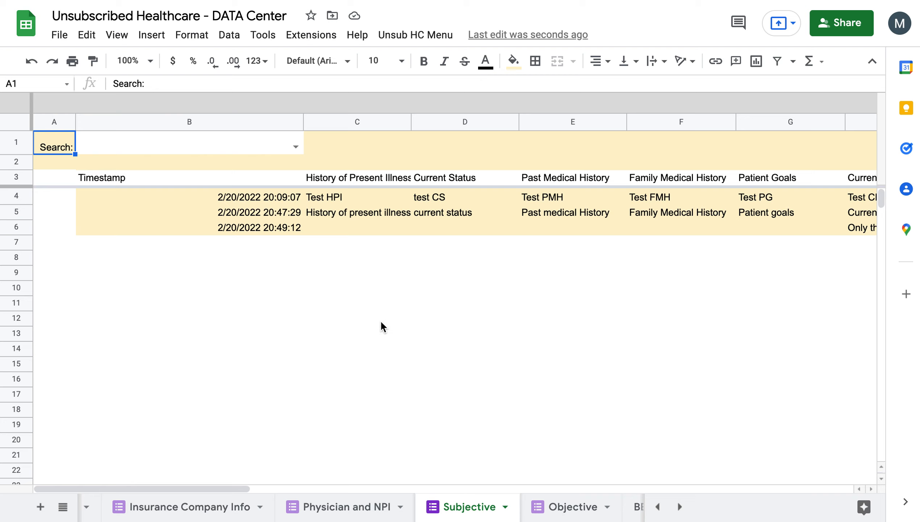
pyautogui.hscroll(1, 373, 230)
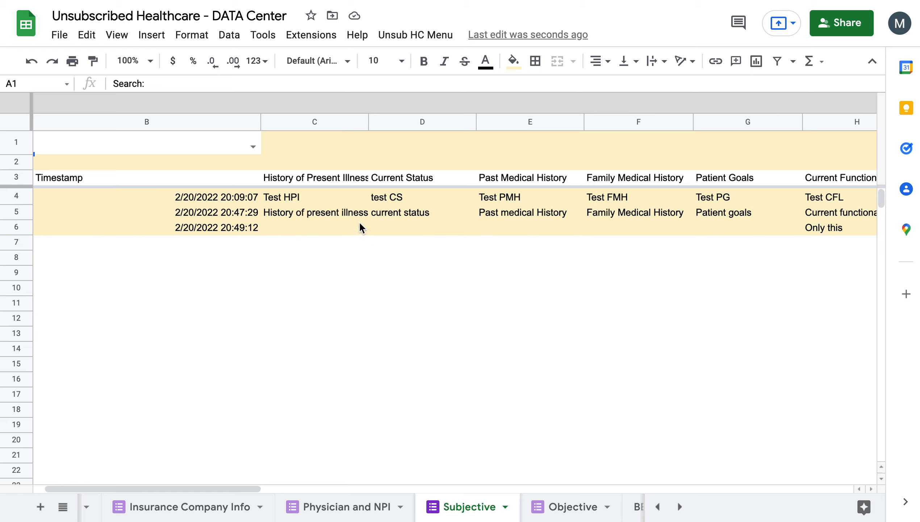
pyautogui.click(418, 213)
pyautogui.hscroll(-2, 361, 224)
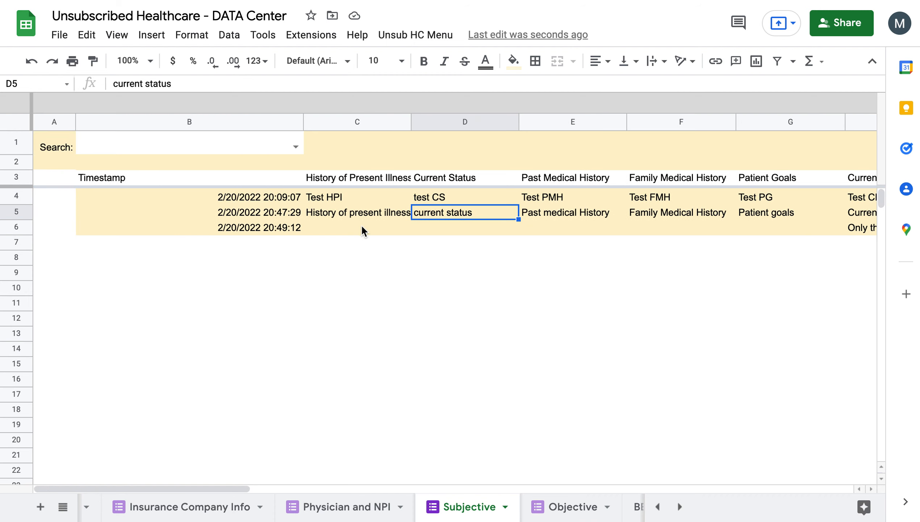
pyautogui.hscroll(6, 363, 230)
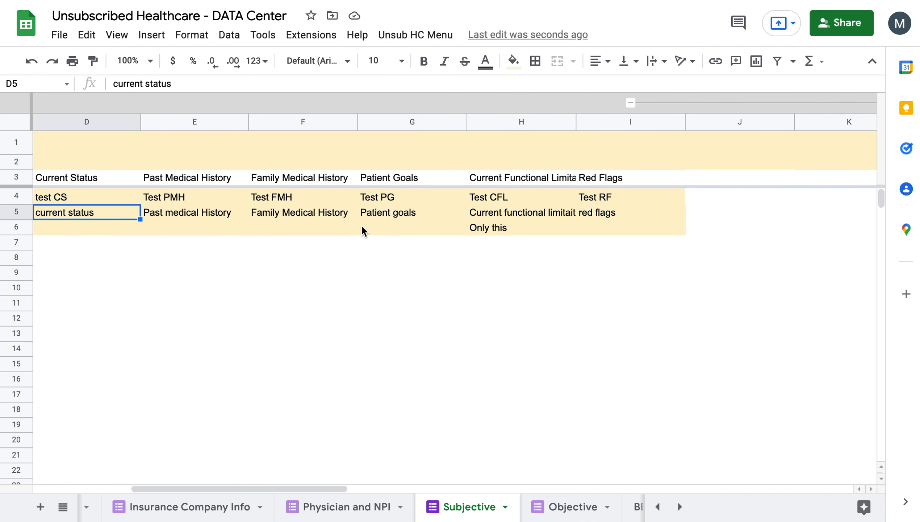
pyautogui.hscroll(-3, 361, 224)
pyautogui.hscroll(2, 361, 225)
pyautogui.hscroll(-3, 361, 224)
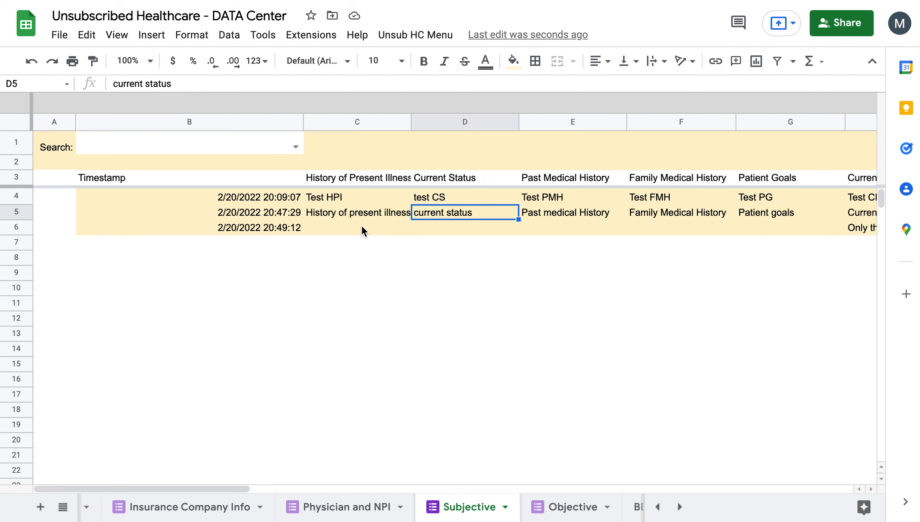
# - Search the Subjective records for "test CS" and check the matching Current Status cell
pyautogui.click(267, 149)
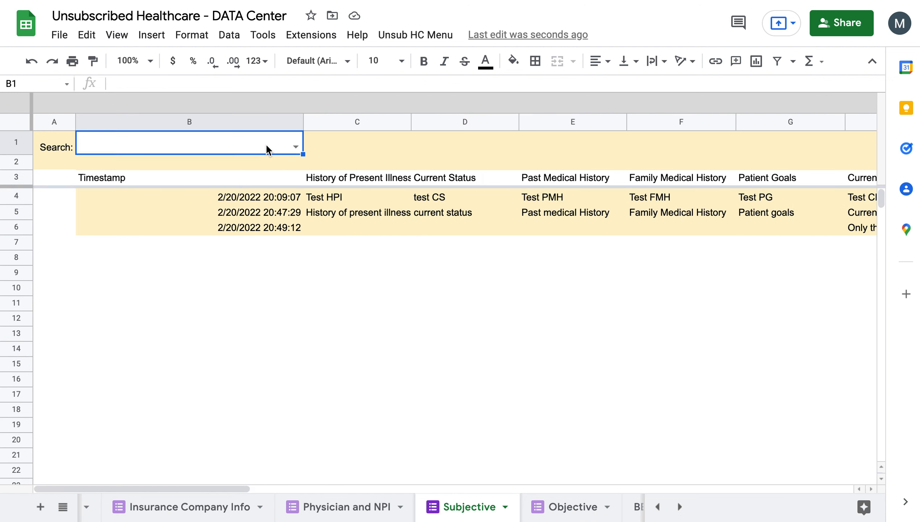
pyautogui.write('test')
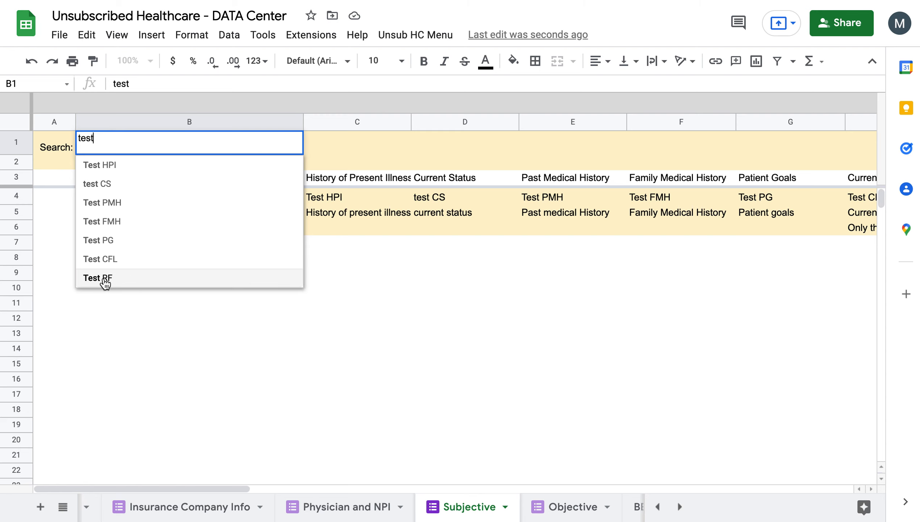
pyautogui.click(124, 187)
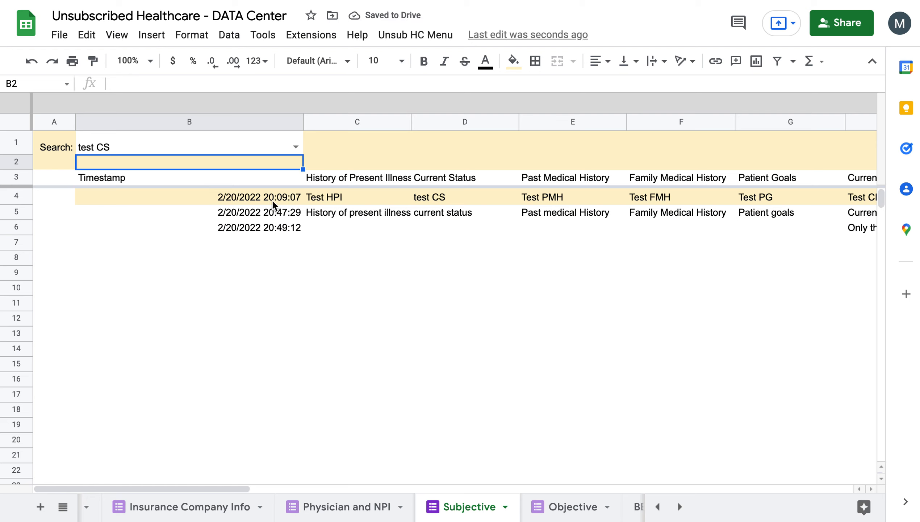
pyautogui.click(415, 195)
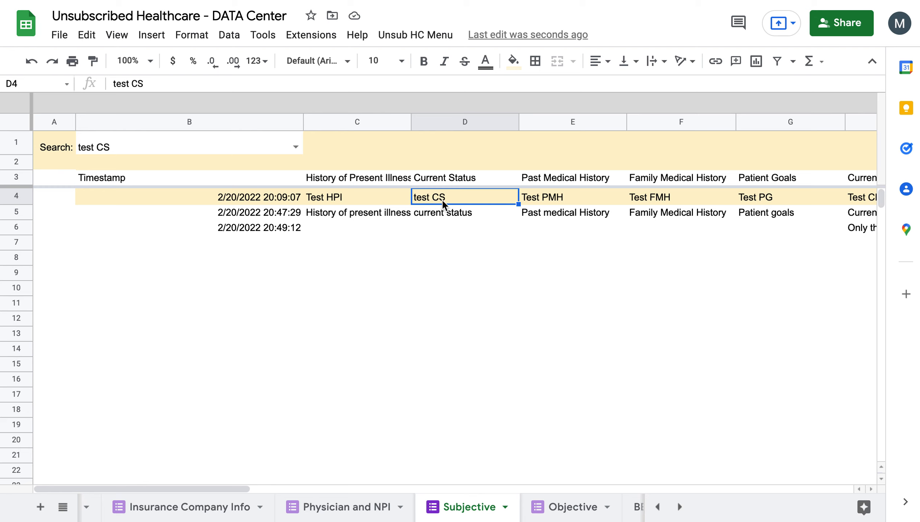
# - Search the Subjective records for "Only this" and inspect the matching entry under the current functional limitations column
pyautogui.click(295, 145)
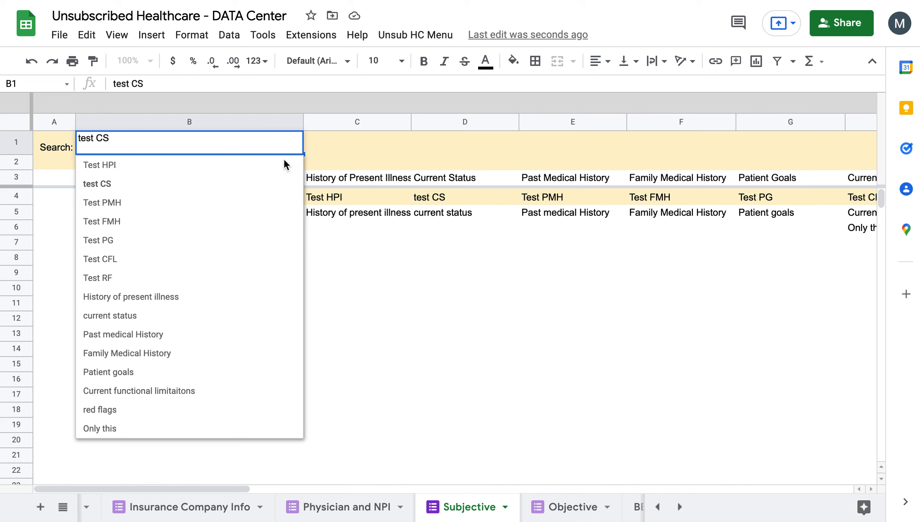
pyautogui.click(110, 428)
pyautogui.hscroll(10, 445, 236)
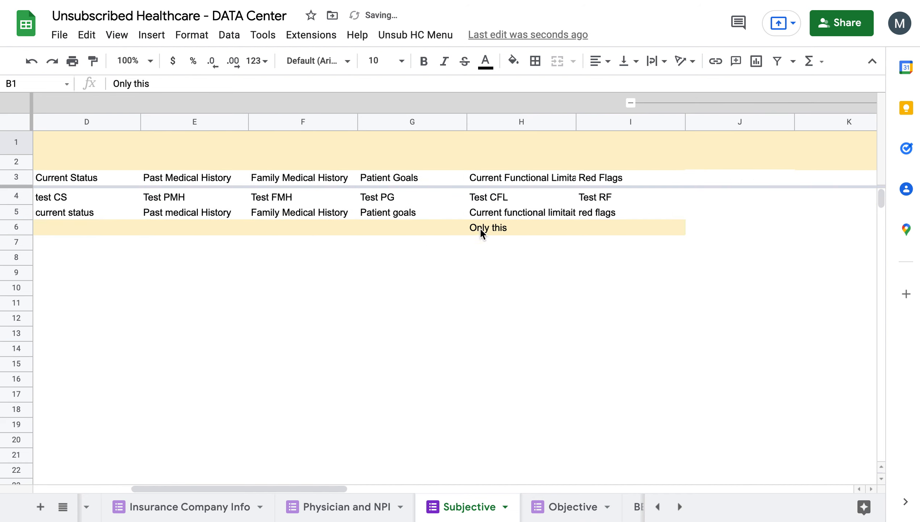
pyautogui.click(506, 214)
pyautogui.click(497, 228)
pyautogui.hscroll(-10, 497, 232)
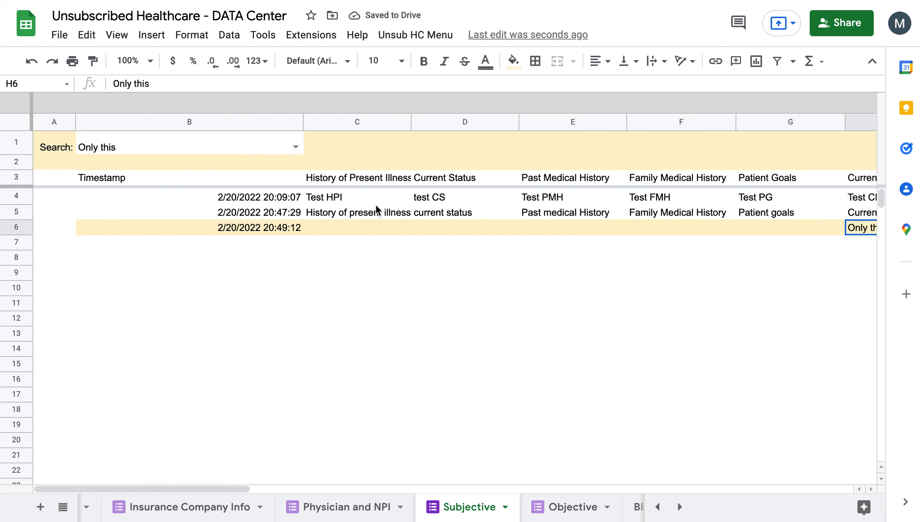
# - Search the Subjective records for "Current functional limitaitons" and look across the highlighted row
pyautogui.click(296, 147)
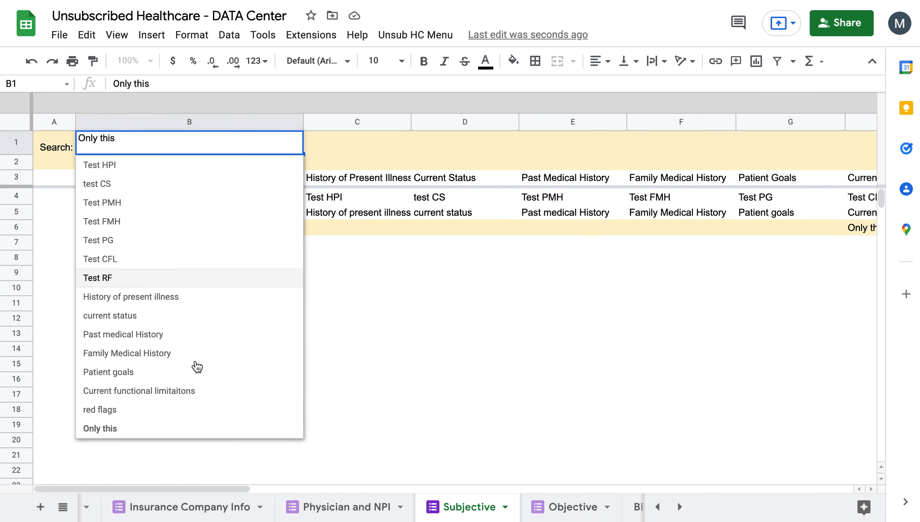
pyautogui.click(170, 391)
pyautogui.click(410, 288)
pyautogui.hscroll(5, 526, 258)
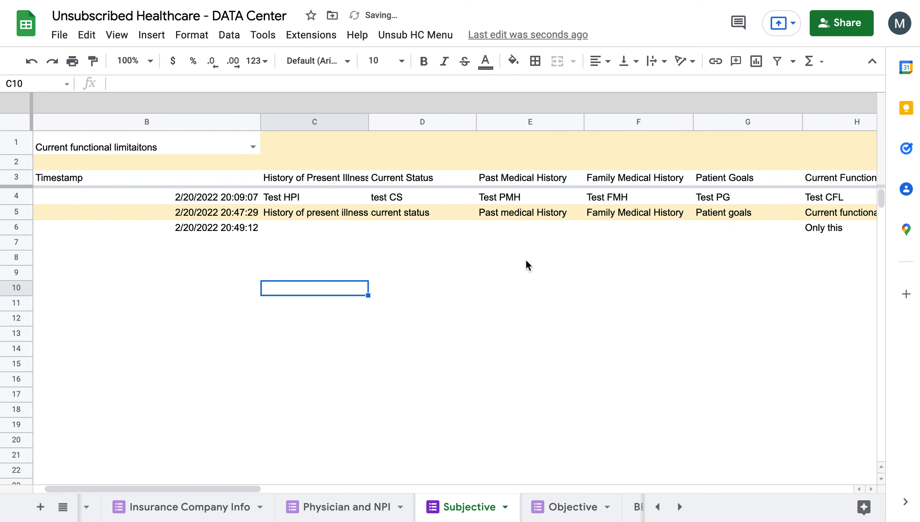
pyautogui.hscroll(2, 479, 253)
pyautogui.hscroll(-7, 479, 252)
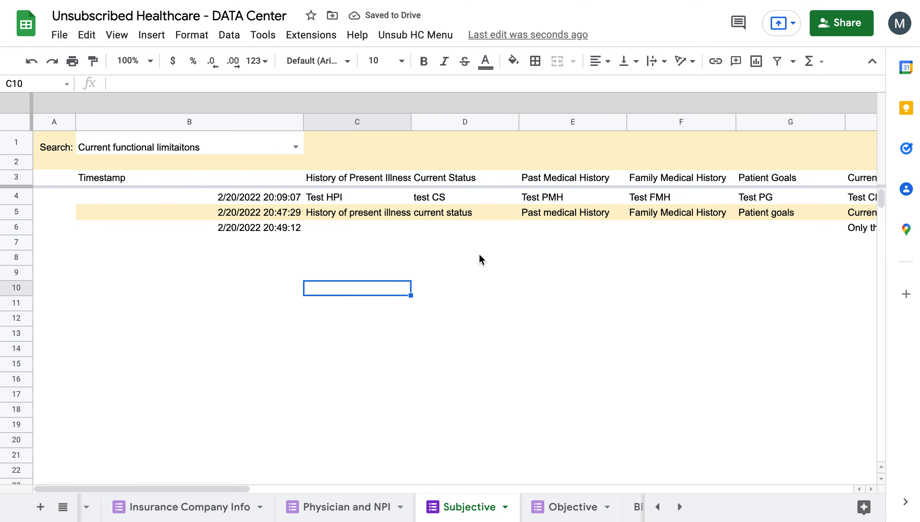
# - Clear the search term on the Subjective sheet
pyautogui.click(218, 146)
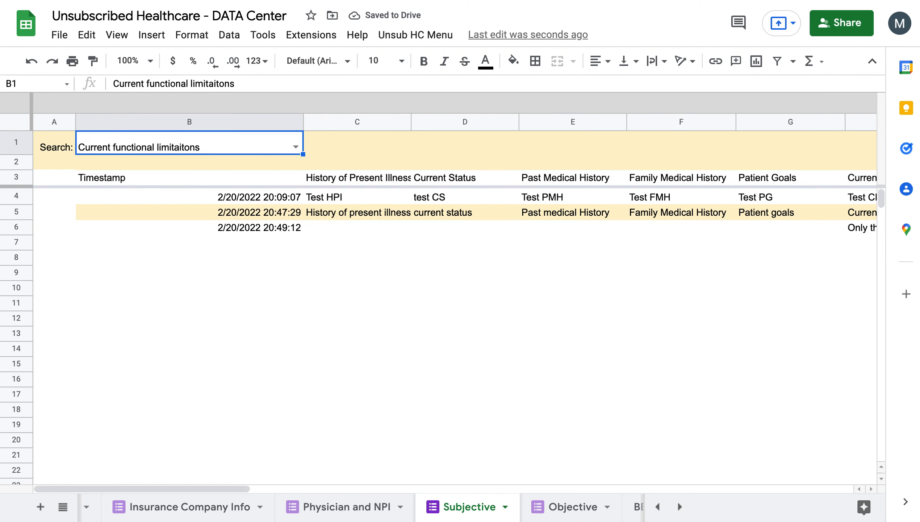
pyautogui.press('Delete')
pyautogui.click(471, 275)
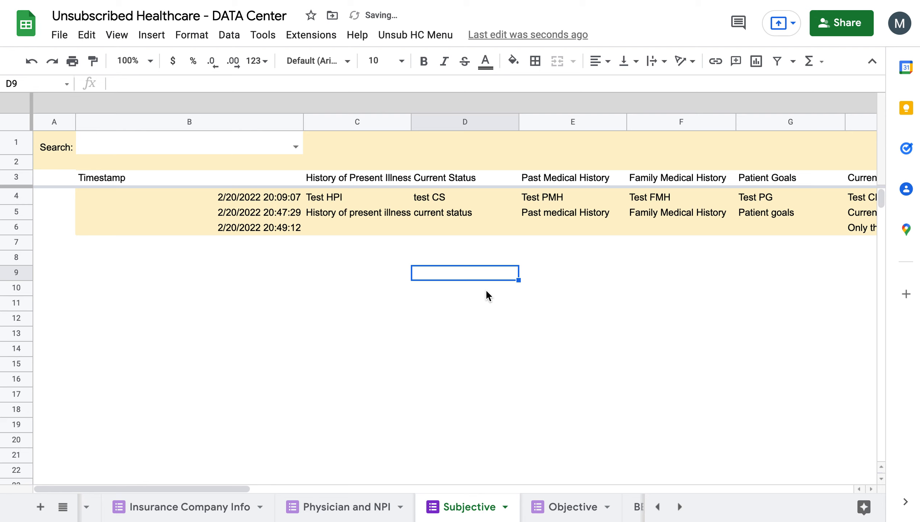
# - Open the Objective sheet, search its records for the partial term "com", and look across the highlighted row
pyautogui.click(565, 508)
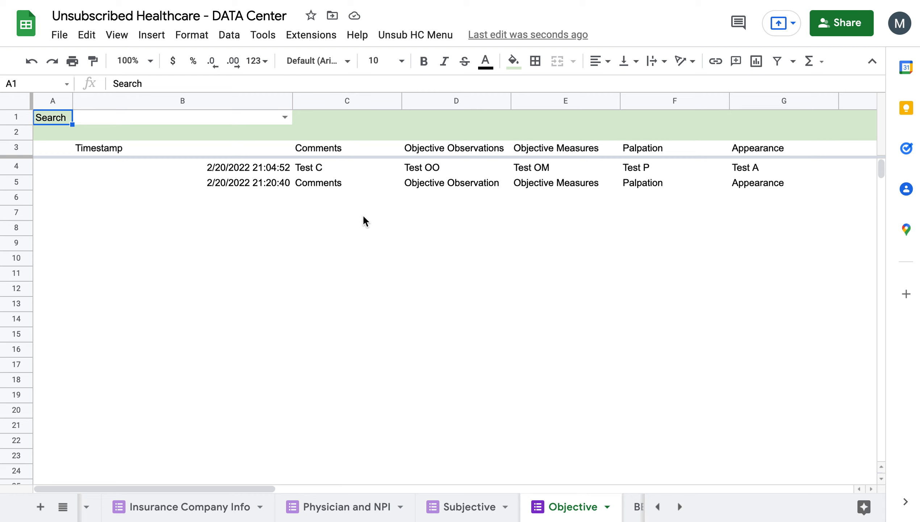
pyautogui.click(285, 117)
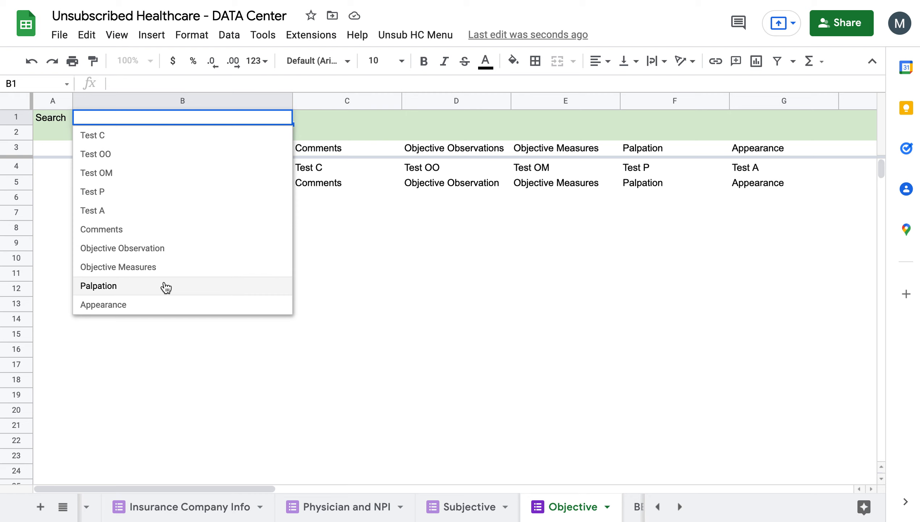
pyautogui.write('com')
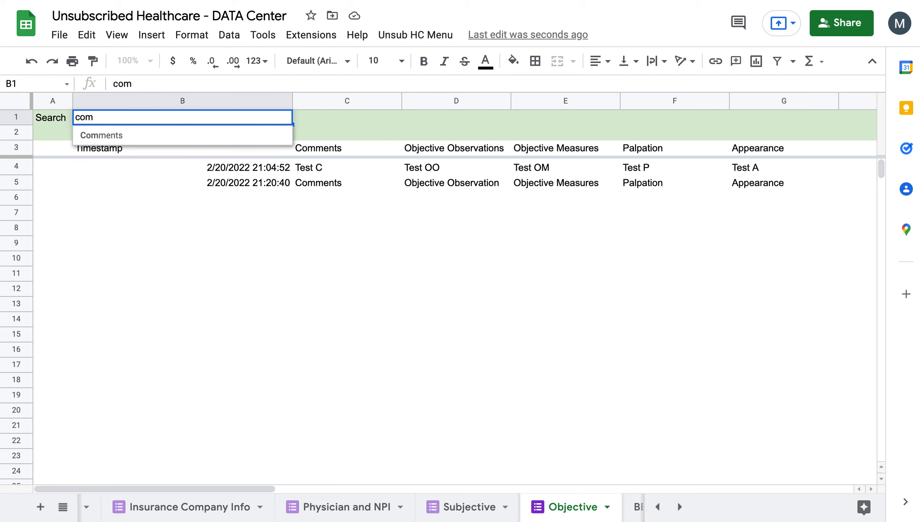
pyautogui.press('Return')
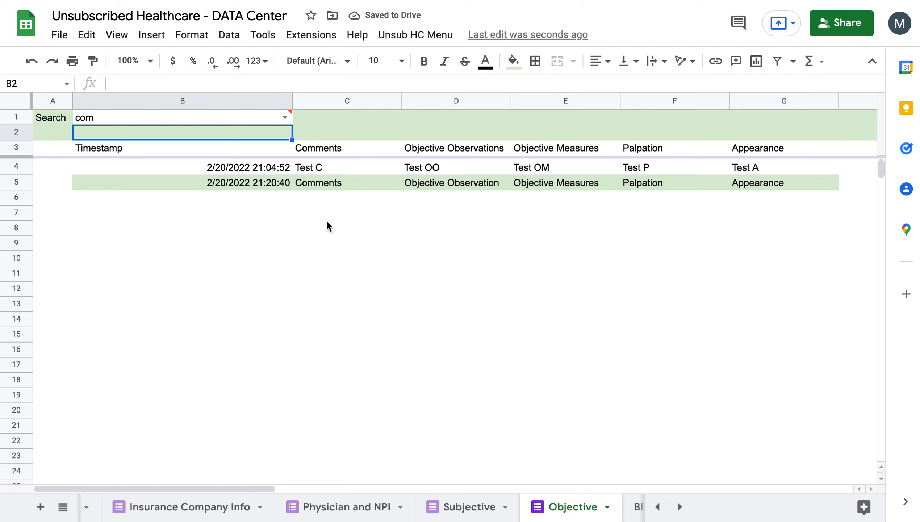
pyautogui.hscroll(7, 387, 208)
pyautogui.hscroll(-7, 387, 208)
# - Clear the search term on the Objective sheet
pyautogui.click(180, 121)
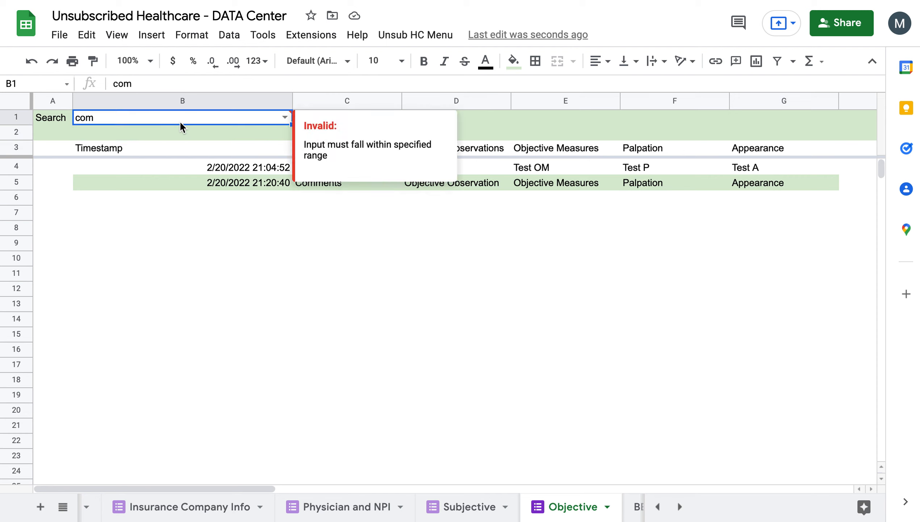
pyautogui.press('Delete')
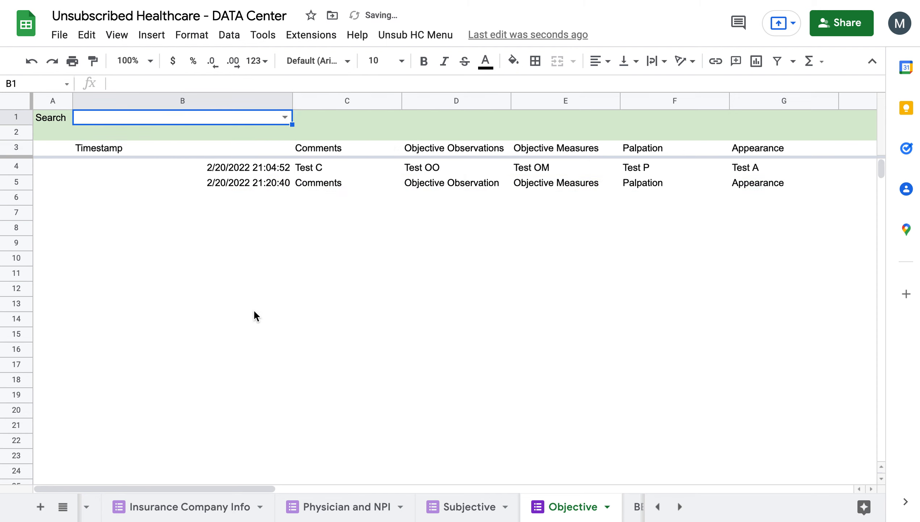
pyautogui.hscroll(5, 533, 512)
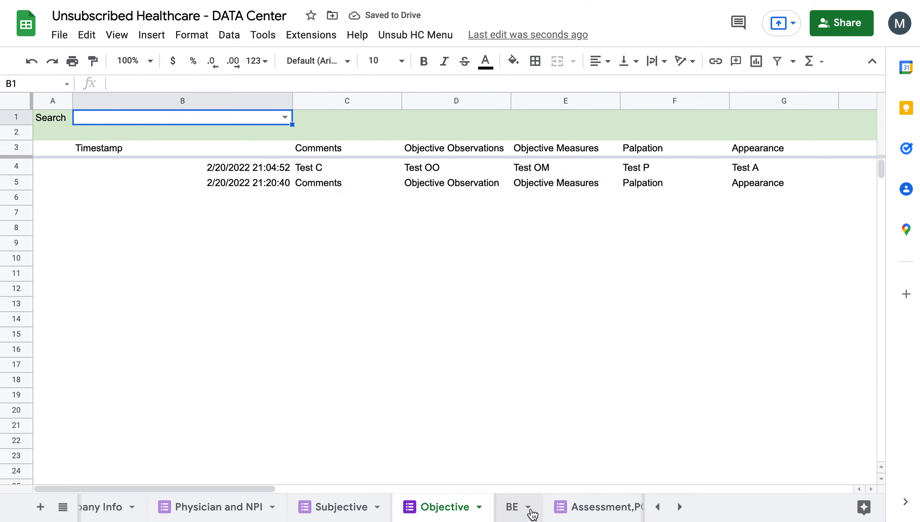
# - Open the Assessment,POC sheet and look across its columns from Assessment to Recommended Interventions
pyautogui.click(468, 507)
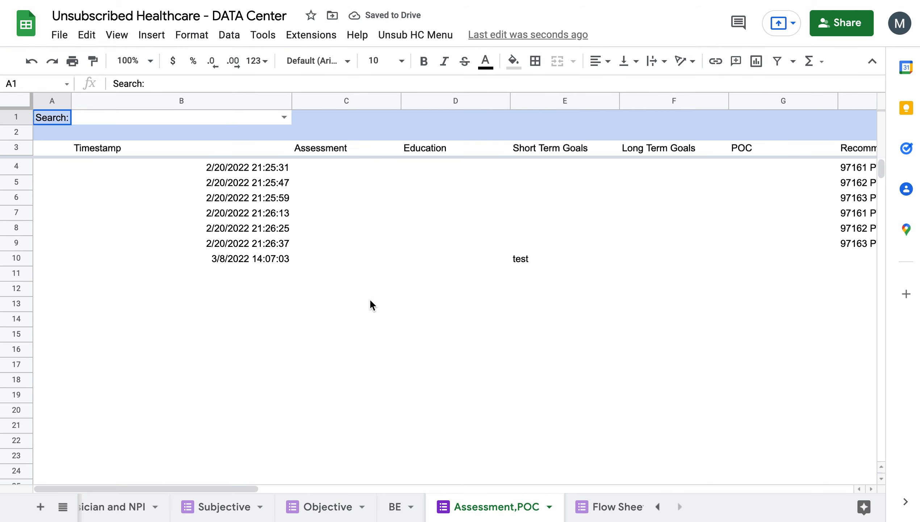
pyautogui.hscroll(4, 364, 296)
pyautogui.hscroll(-4, 364, 295)
pyautogui.hscroll(4, 371, 245)
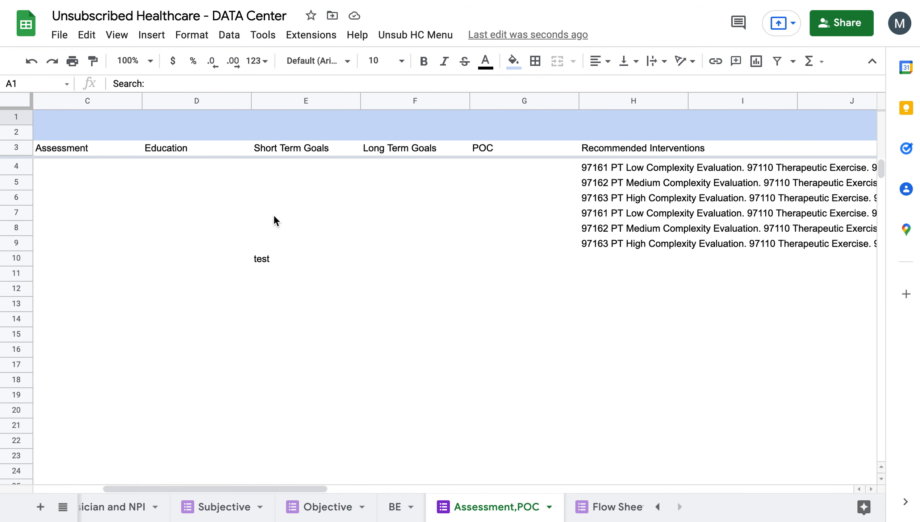
pyautogui.hscroll(-4, 354, 225)
# - Open the entry form for Assessment and POC shortcuts
pyautogui.click(403, 36)
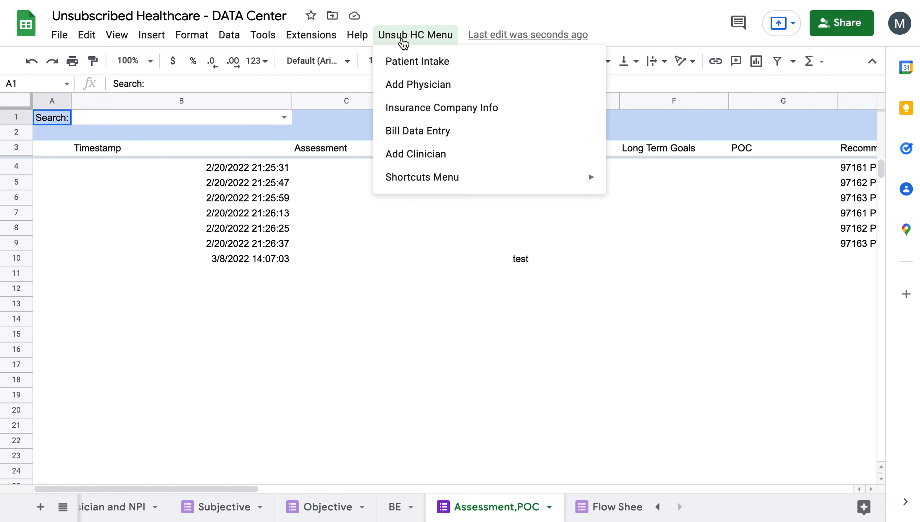
pyautogui.moveTo(427, 180)
pyautogui.click(664, 234)
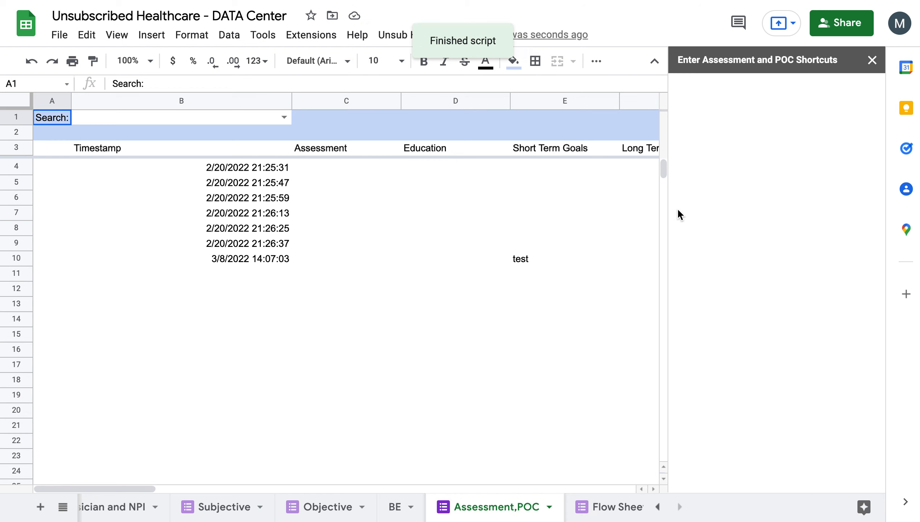
# - Submit a shortcut entry with "test" as the Assessment and close the form
pyautogui.scroll(-5, 741, 254)
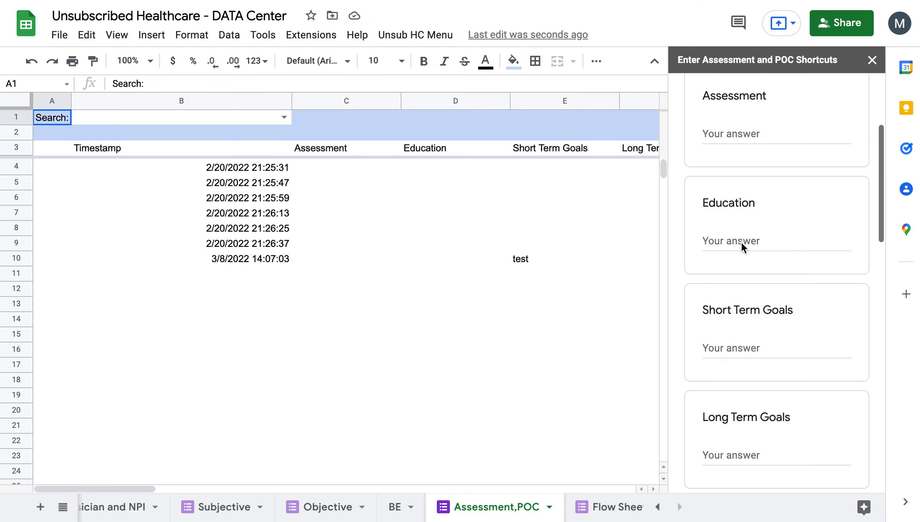
pyautogui.click(752, 134)
pyautogui.write('test')
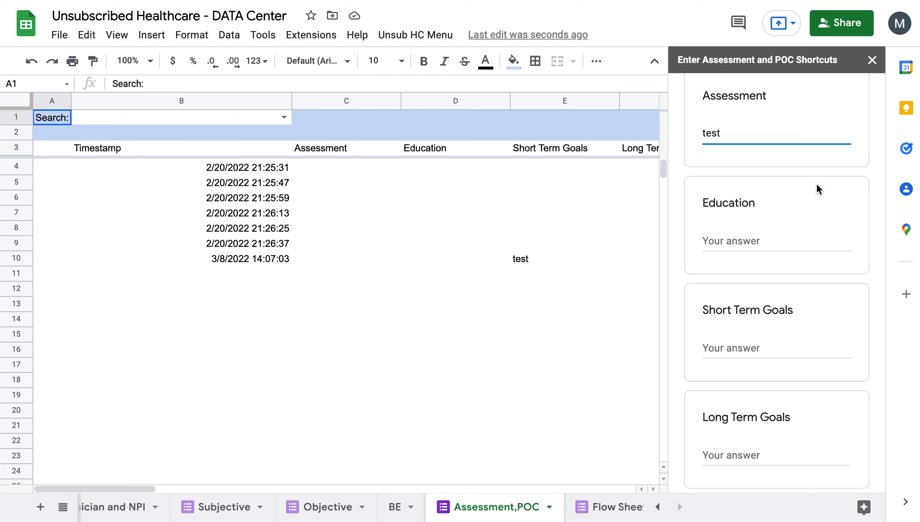
pyautogui.click(790, 238)
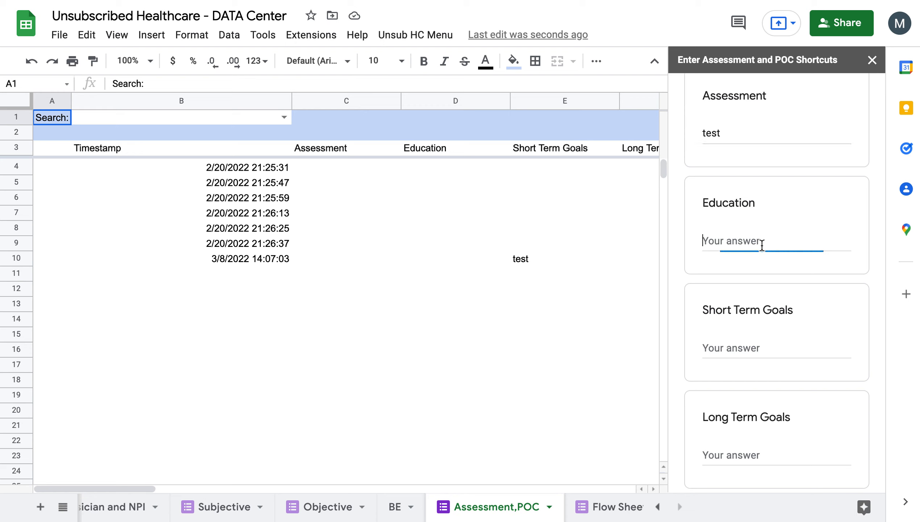
pyautogui.scroll(-5, 734, 246)
pyautogui.scroll(-3, 734, 249)
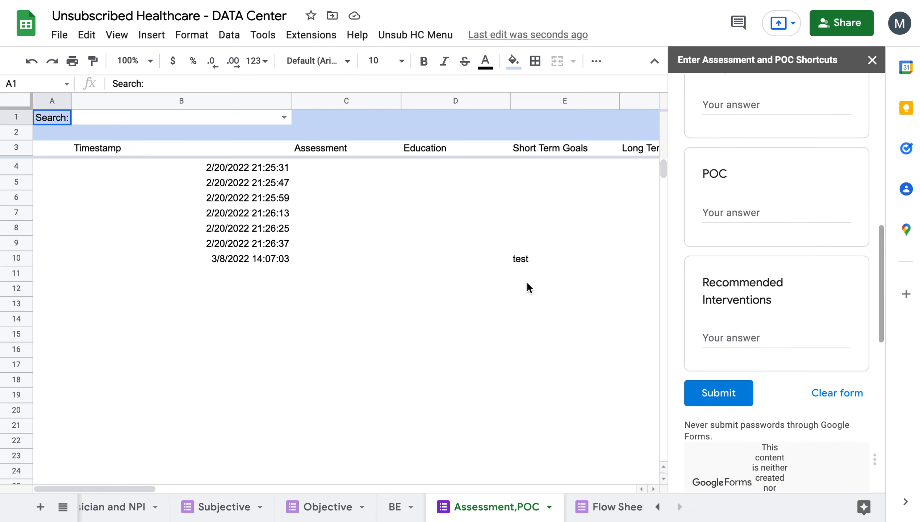
pyautogui.click(704, 393)
pyautogui.click(400, 280)
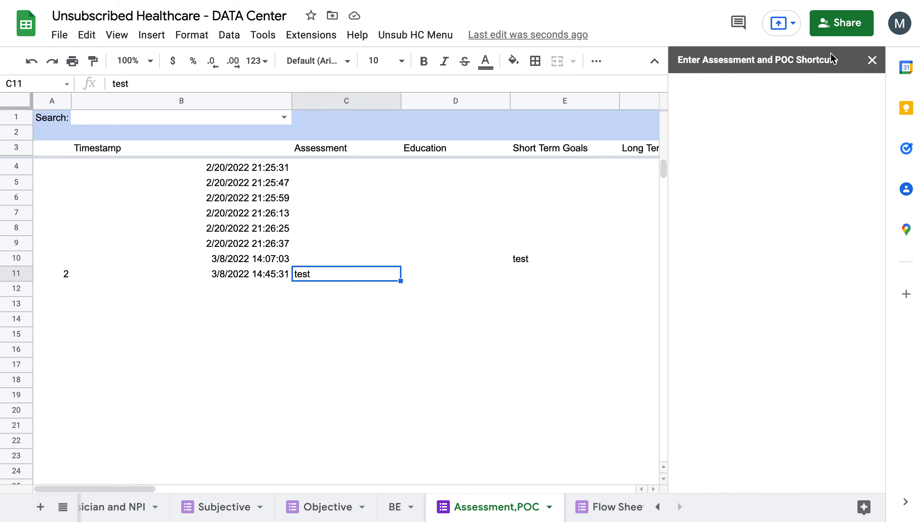
pyautogui.click(873, 60)
# - Search the Assessment,POC records for the term "test"
pyautogui.click(284, 118)
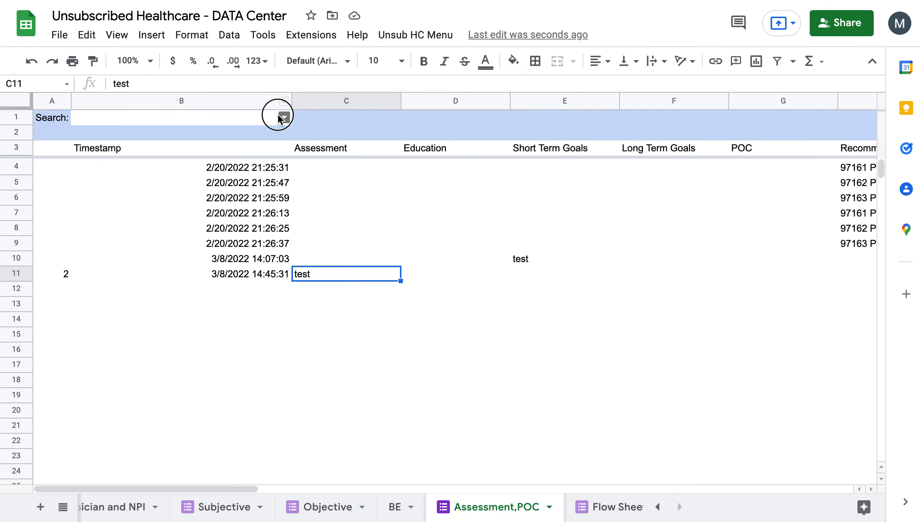
pyautogui.click(117, 250)
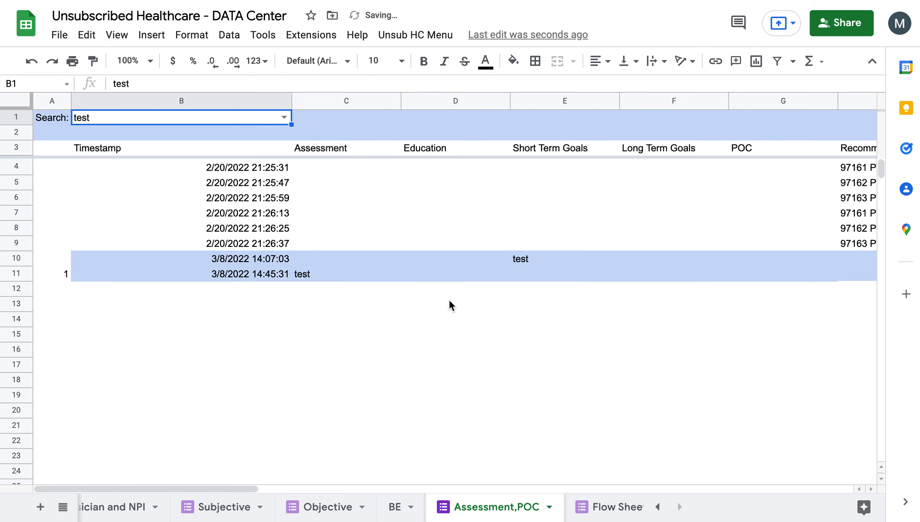
pyautogui.click(474, 279)
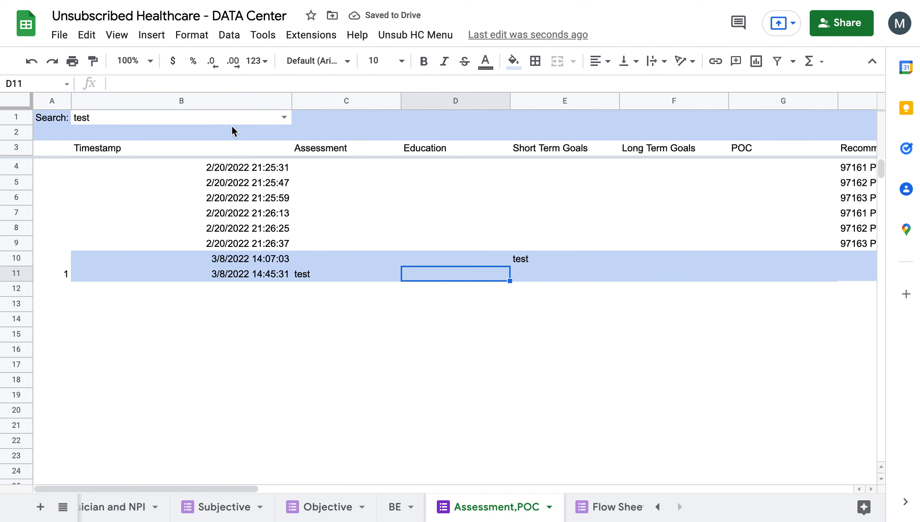
# - Replace the search term on the Assessment,POC sheet with the code 97162
pyautogui.click(223, 122)
pyautogui.press('Delete')
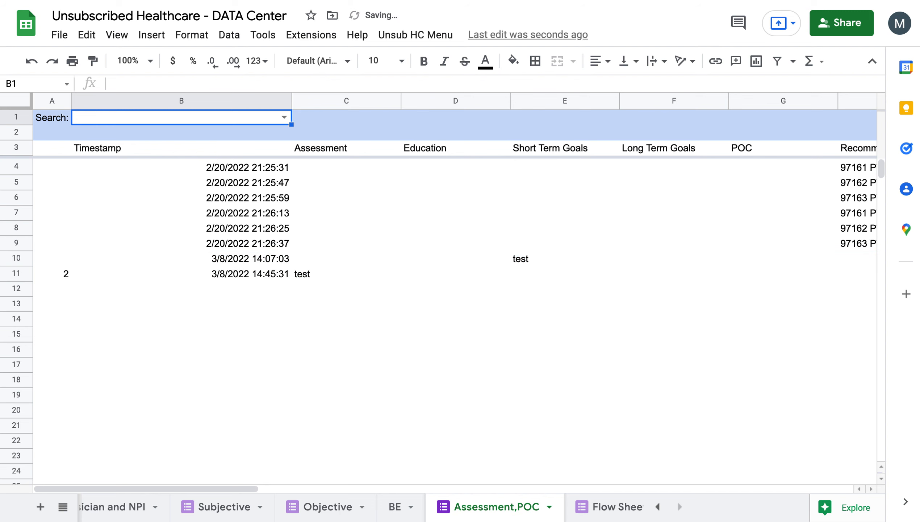
pyautogui.write('976')
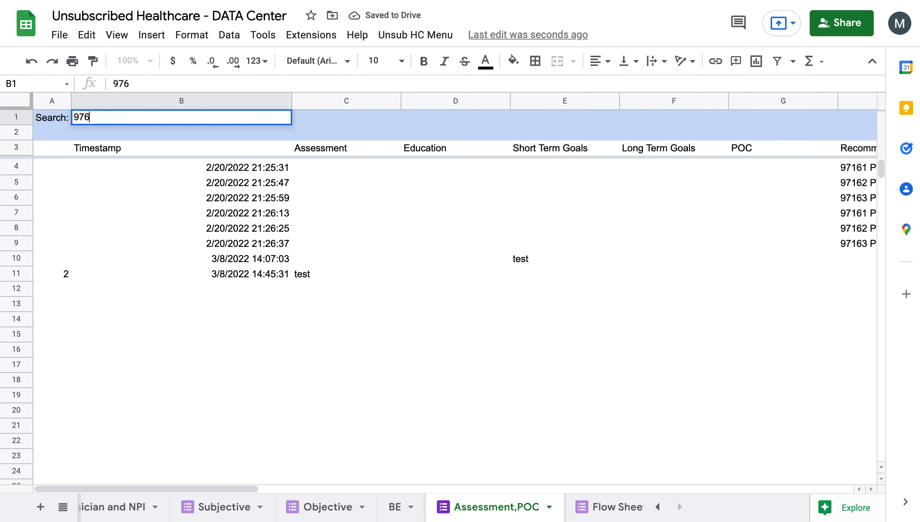
pyautogui.write('1')
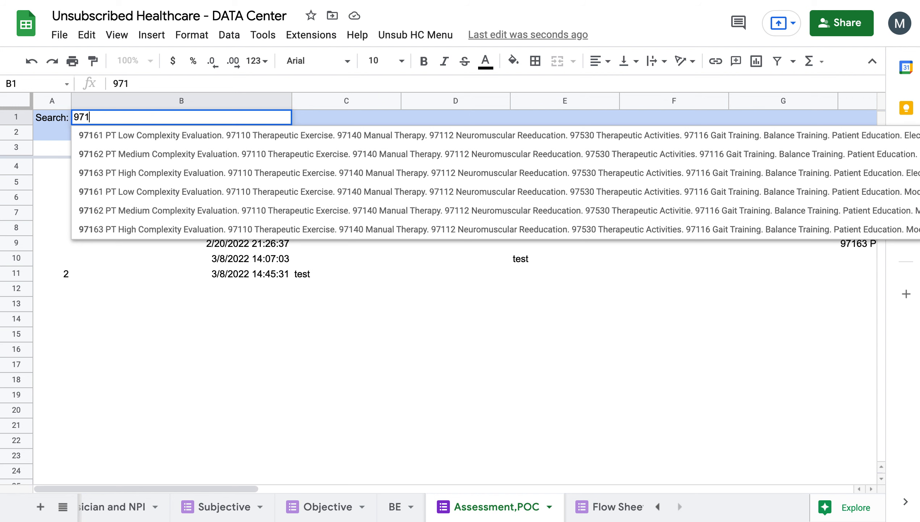
pyautogui.write('62')
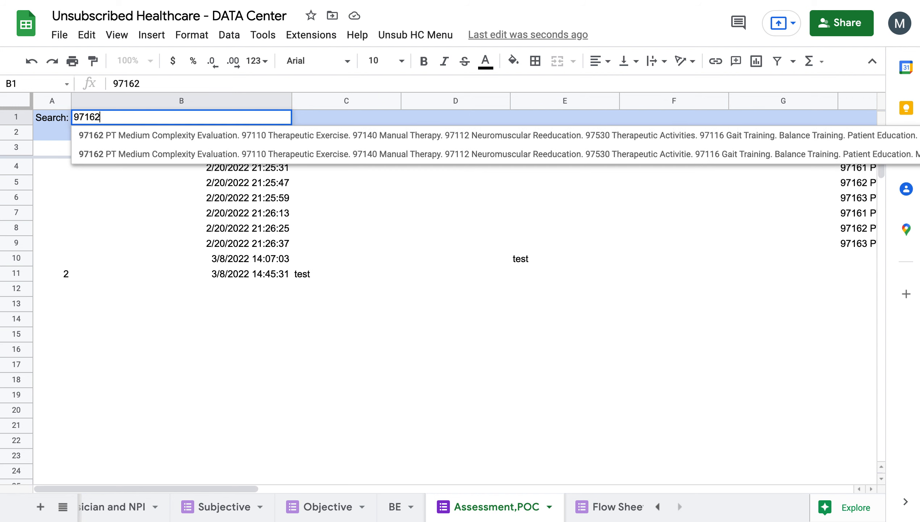
pyautogui.press('Return')
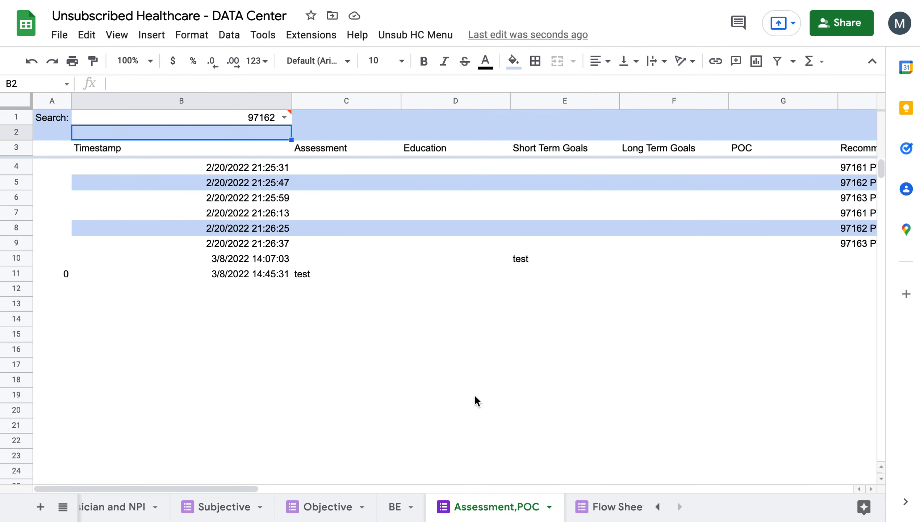
# - Examine the full Recommended Interventions text in the first highlighted row, leaving the cell unedited
pyautogui.hscroll(1, 531, 519)
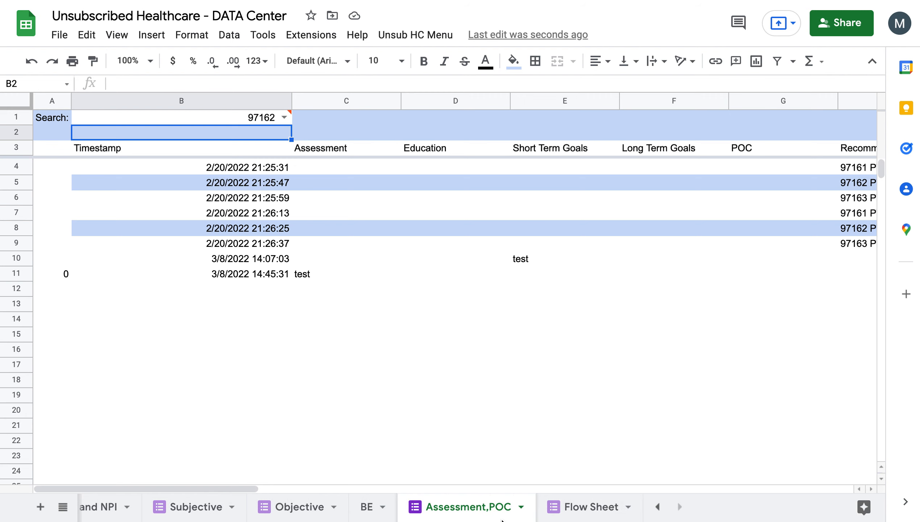
pyautogui.hscroll(3, 615, 266)
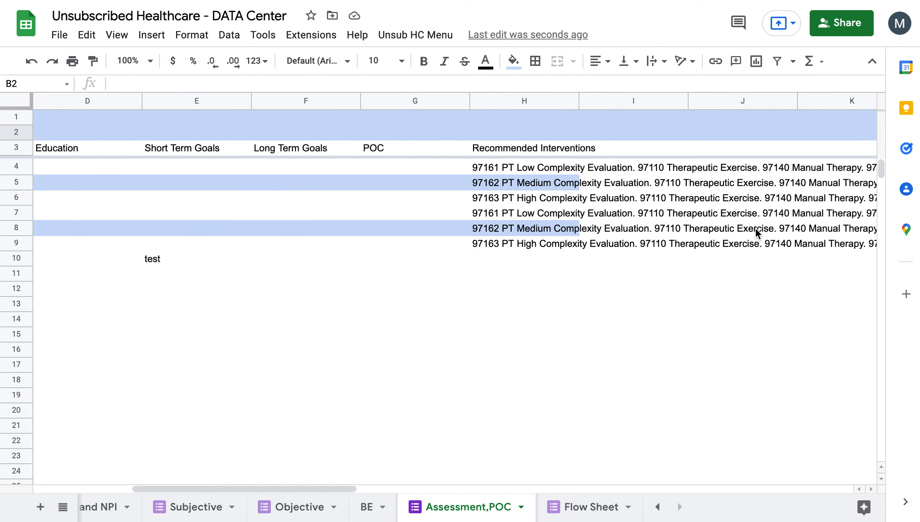
pyautogui.click(546, 185)
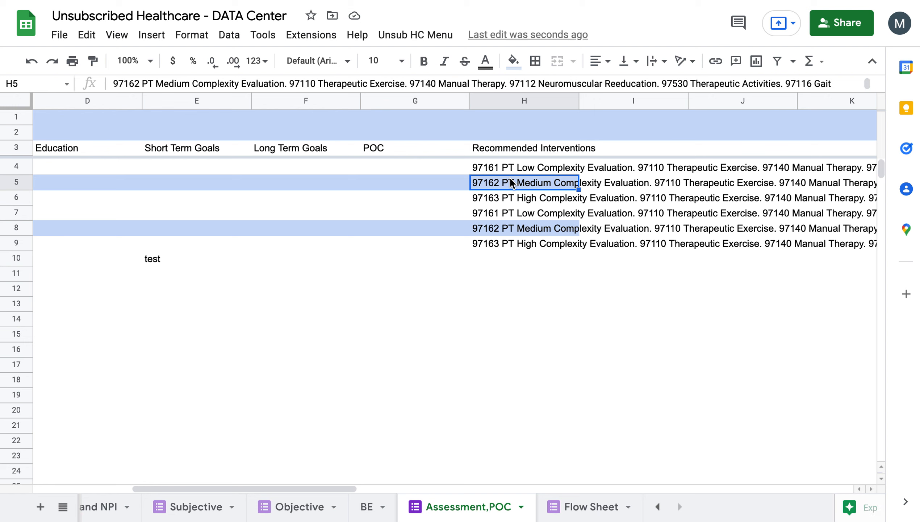
pyautogui.doubleClick(511, 179)
pyautogui.click(540, 193)
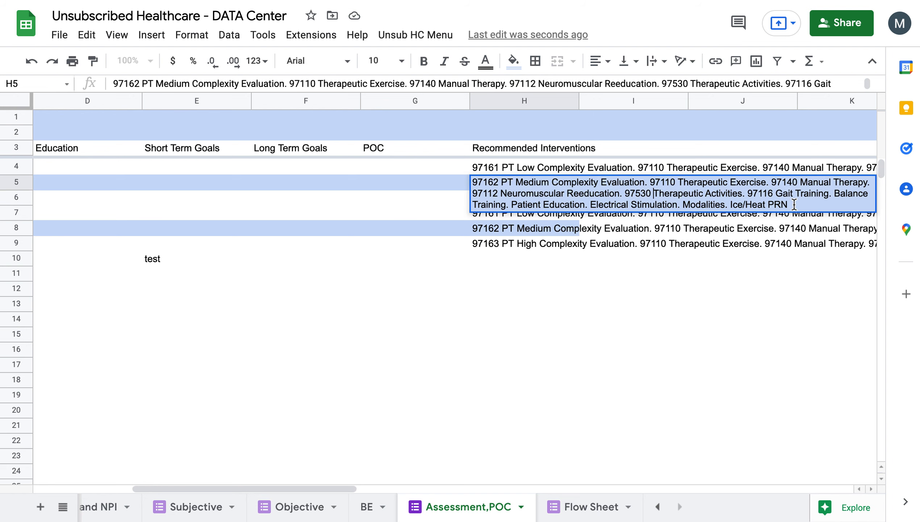
pyautogui.click(587, 310)
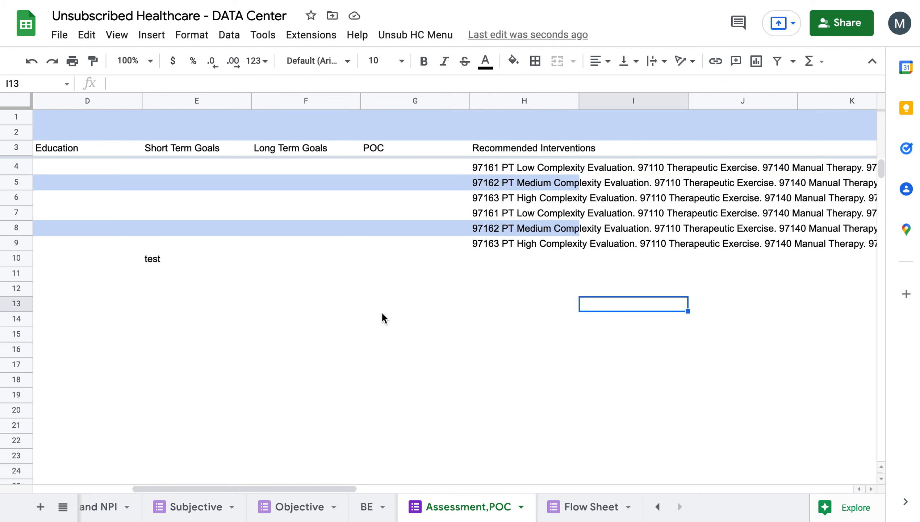
# - Look up the Upper Trap Stretch record on the Flow Sheet and view the available CPT code choices
pyautogui.hotkey('ctrl', 'shift', 'pagedown')
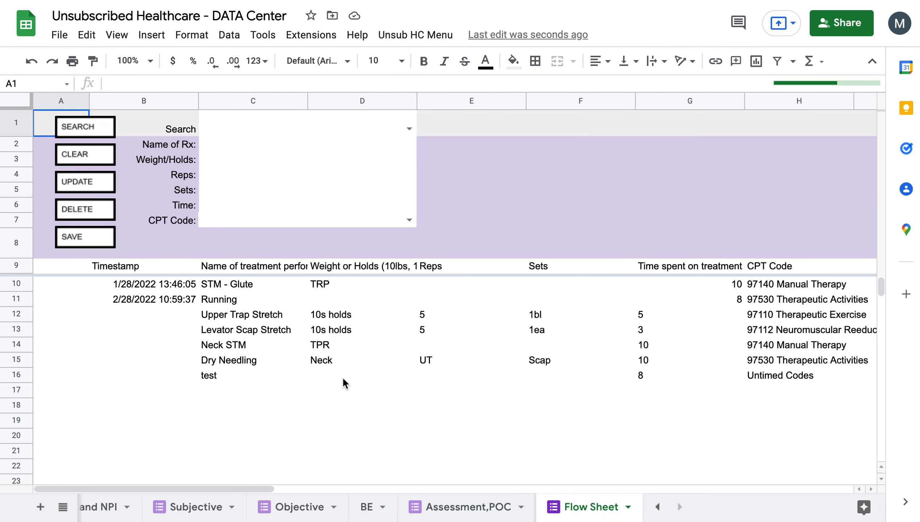
pyautogui.click(410, 124)
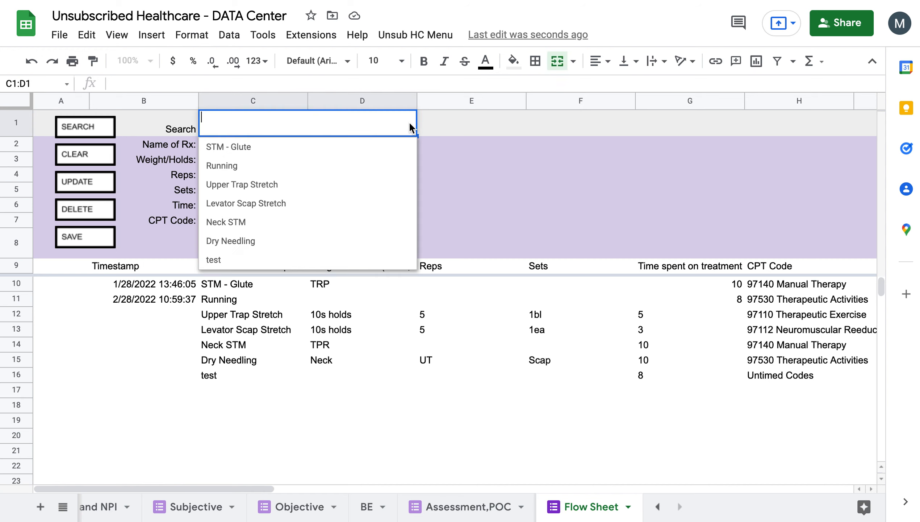
pyautogui.click(325, 190)
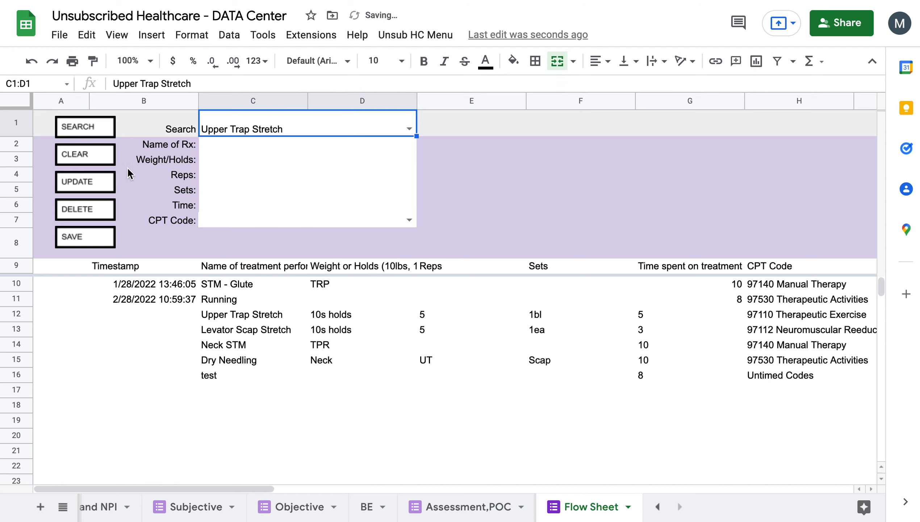
pyautogui.click(115, 129)
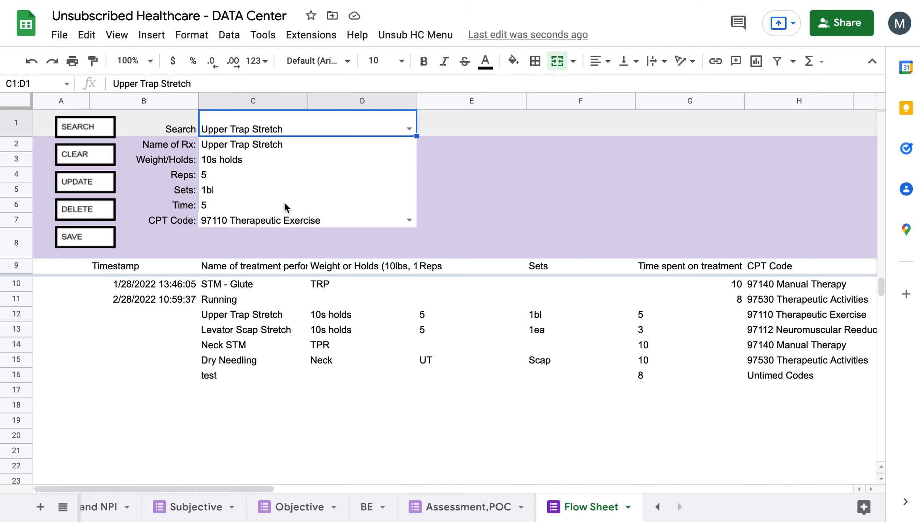
pyautogui.doubleClick(391, 224)
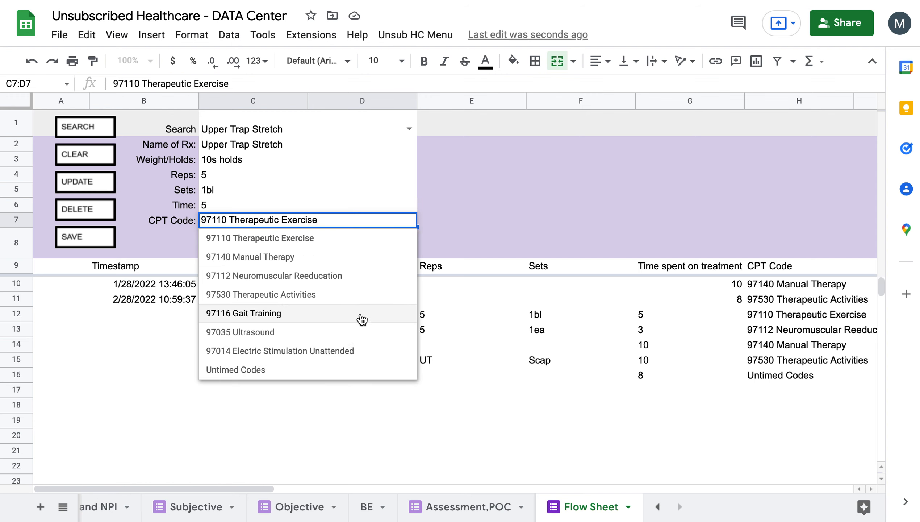
pyautogui.click(450, 225)
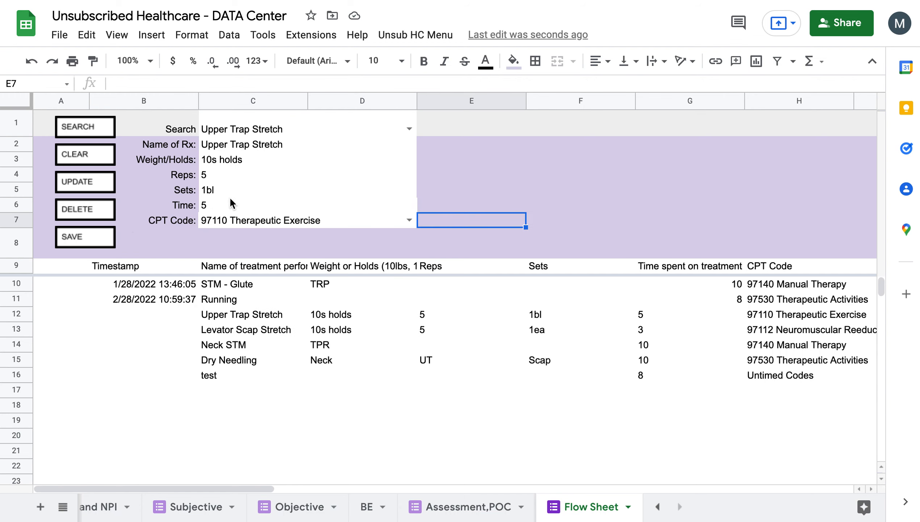
# - Clear the Time value of the loaded Upper Trap Stretch record and save it as a new entry
pyautogui.click(225, 210)
pyautogui.press('Delete')
pyautogui.click(85, 237)
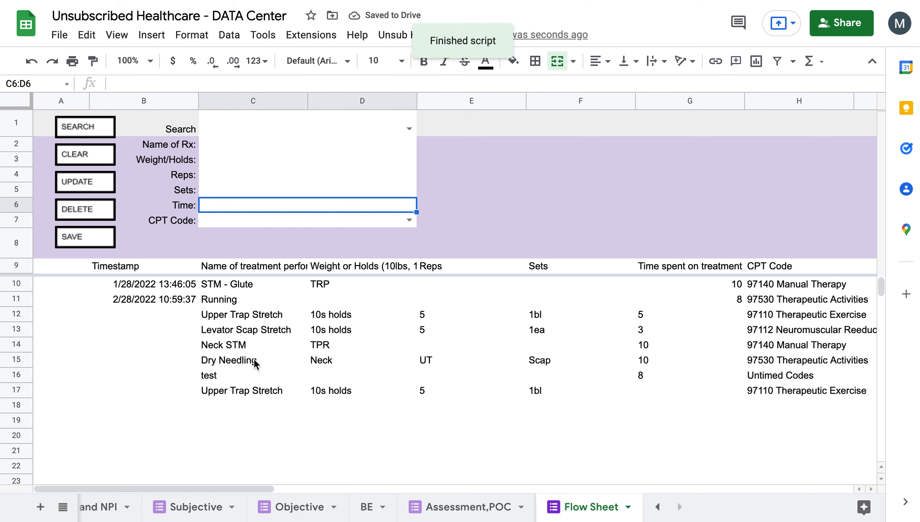
# - Compare the time spent on treatment in the original and newly saved Upper Trap Stretch rows
pyautogui.hscroll(2, 366, 406)
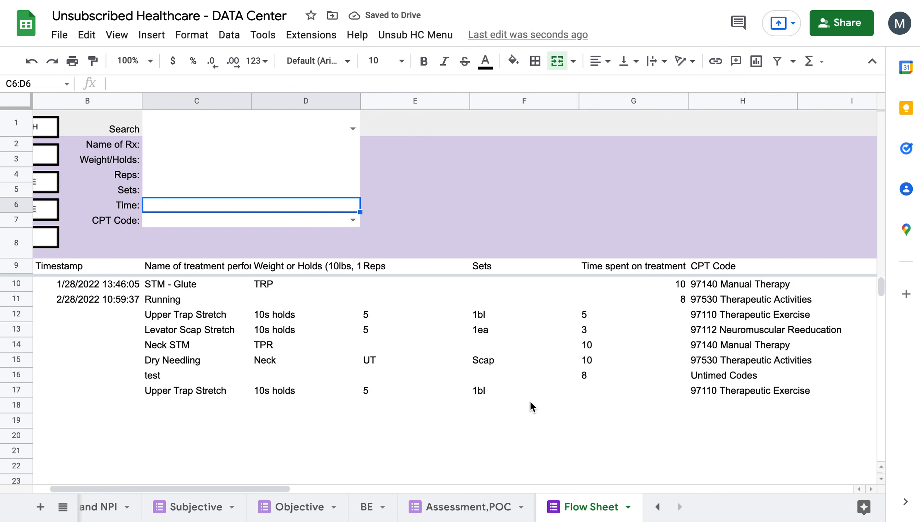
pyautogui.click(595, 313)
pyautogui.click(591, 393)
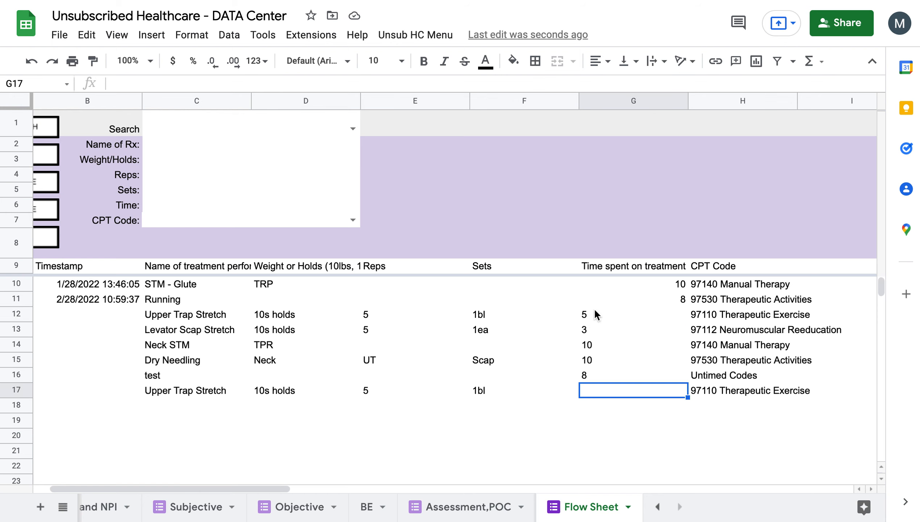
pyautogui.hscroll(-2, 559, 383)
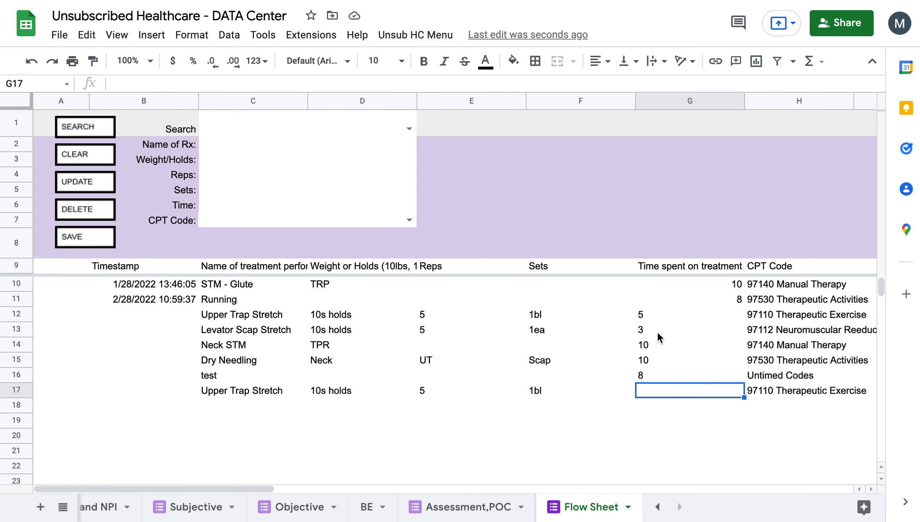
pyautogui.click(646, 315)
pyautogui.click(651, 392)
# - Look up the Upper Trap Stretch record to load it into the Flow Sheet form
pyautogui.click(406, 129)
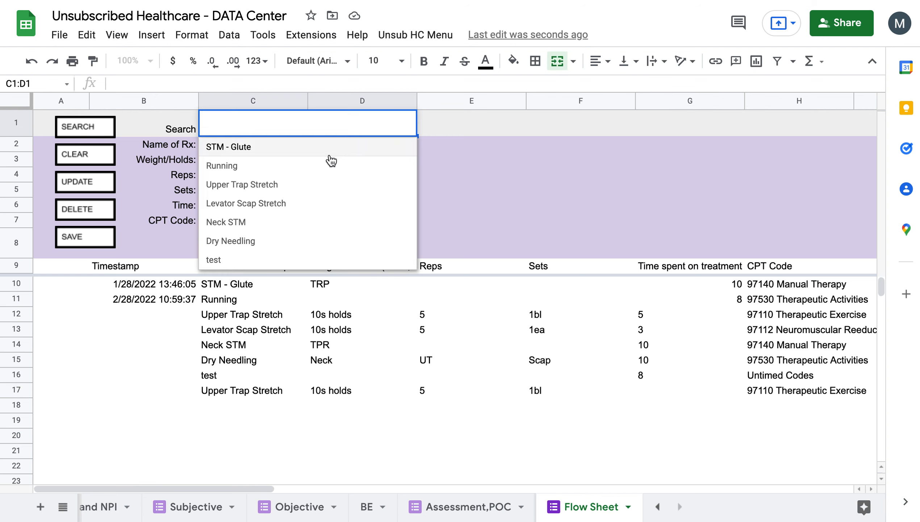
pyautogui.click(311, 186)
pyautogui.click(102, 128)
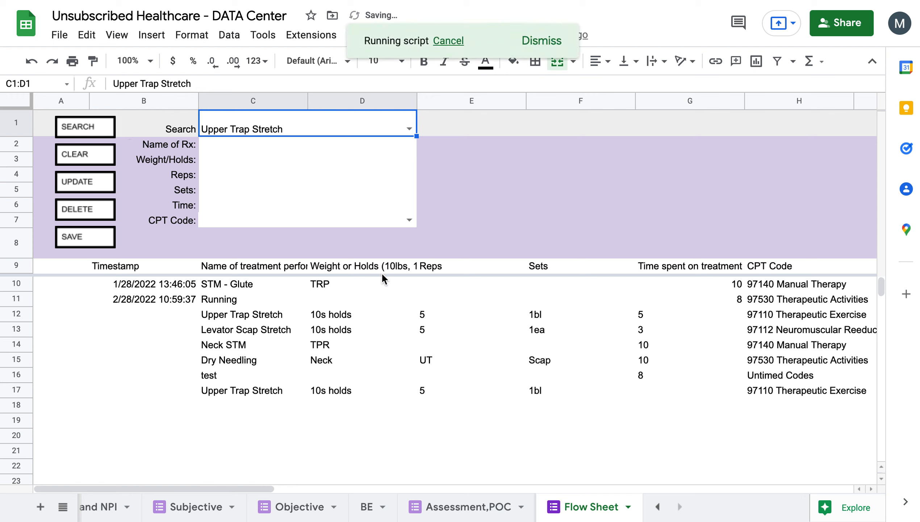
# - Enter 8 as the Time of the loaded Upper Trap Stretch record and try to update the Flow Sheet
pyautogui.click(239, 205)
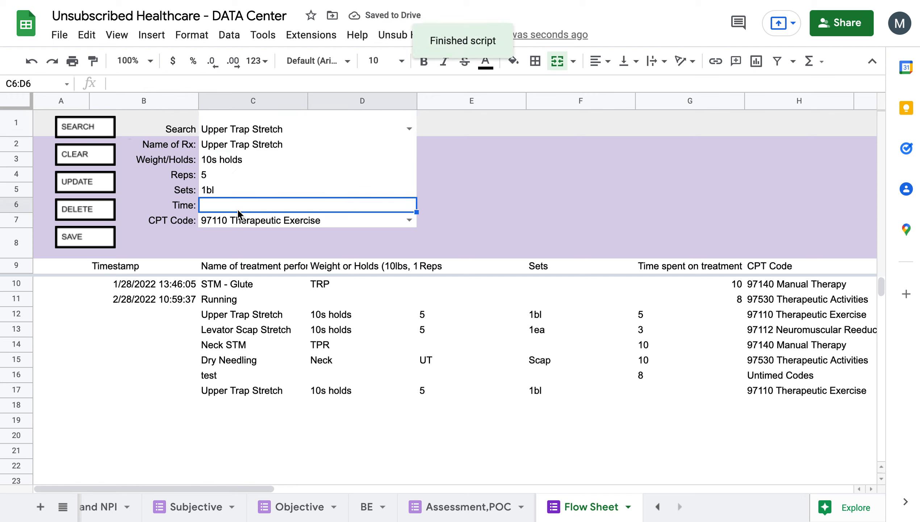
pyautogui.write('8')
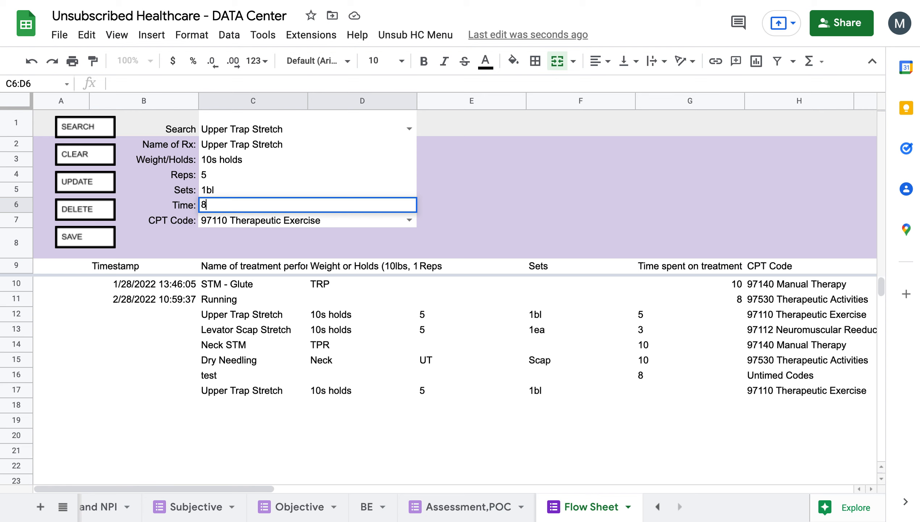
pyautogui.click(98, 180)
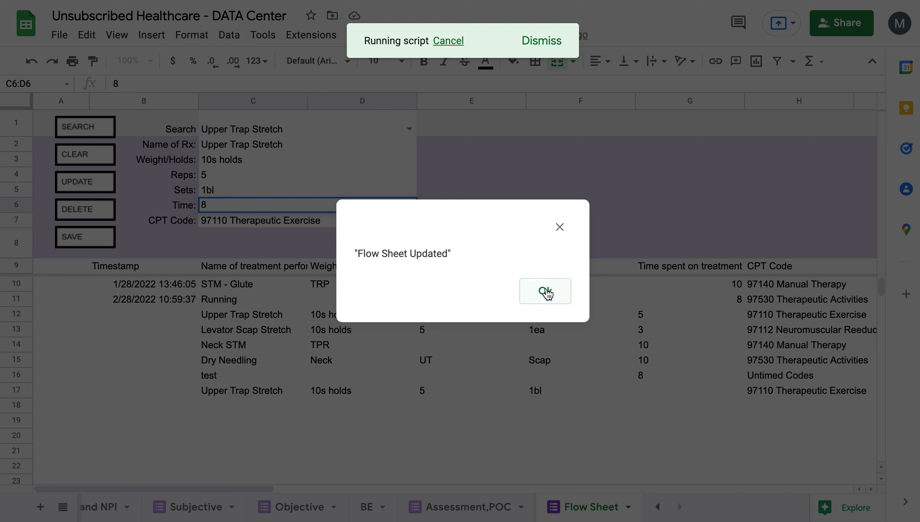
pyautogui.click(545, 291)
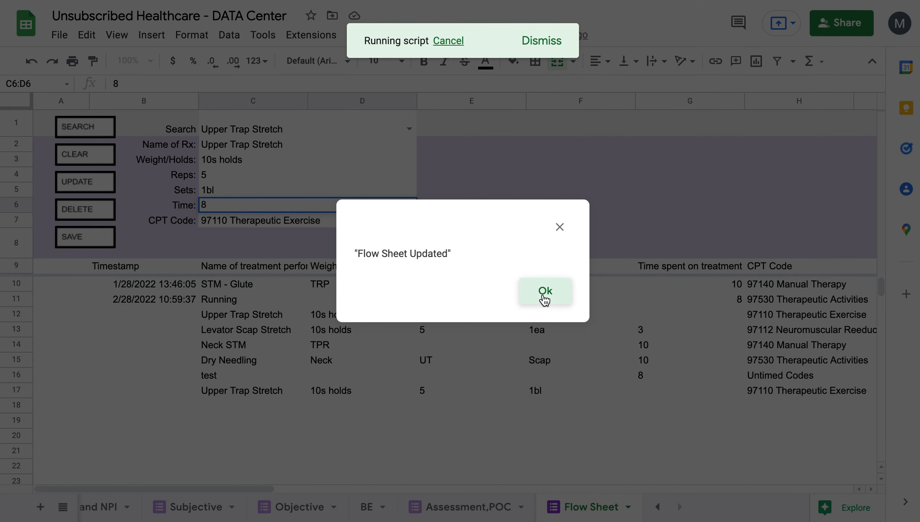
pyautogui.click(545, 293)
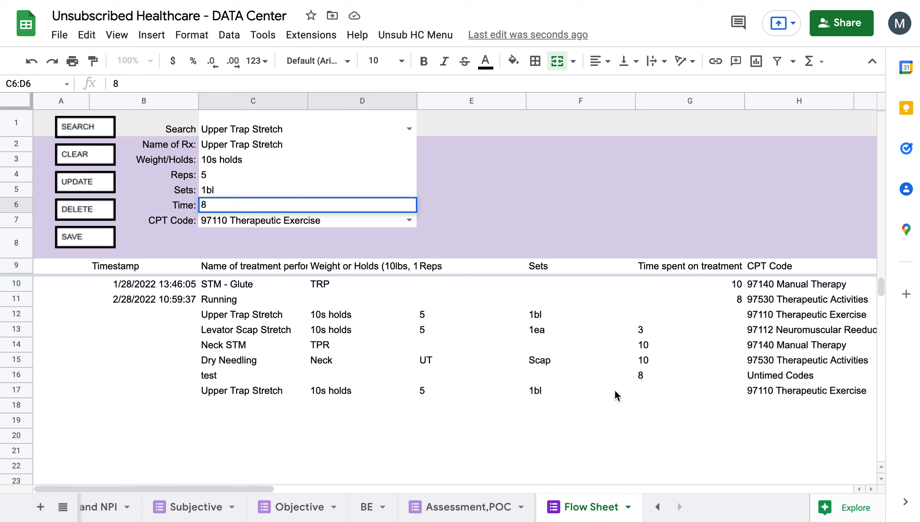
# - Check the names and time spent on treatment in both Upper Trap Stretch rows
pyautogui.click(626, 391)
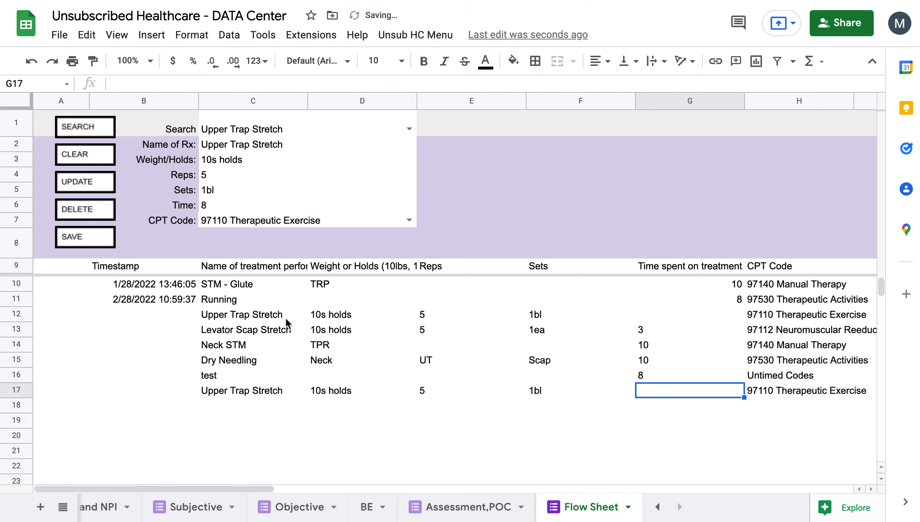
pyautogui.click(269, 319)
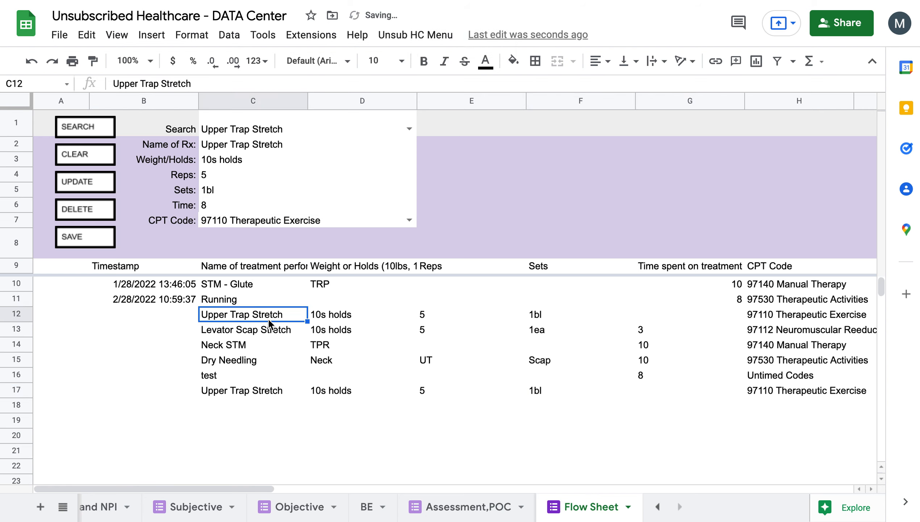
pyautogui.click(248, 393)
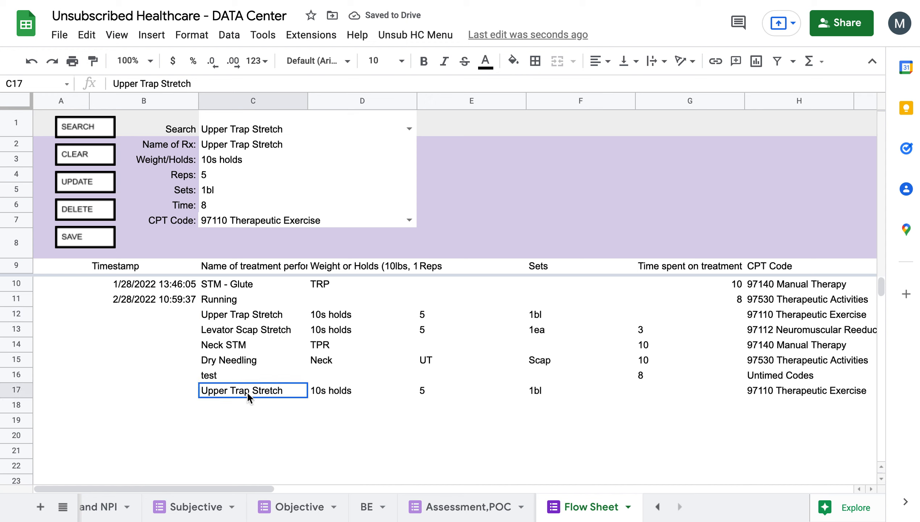
pyautogui.click(250, 314)
pyautogui.click(643, 318)
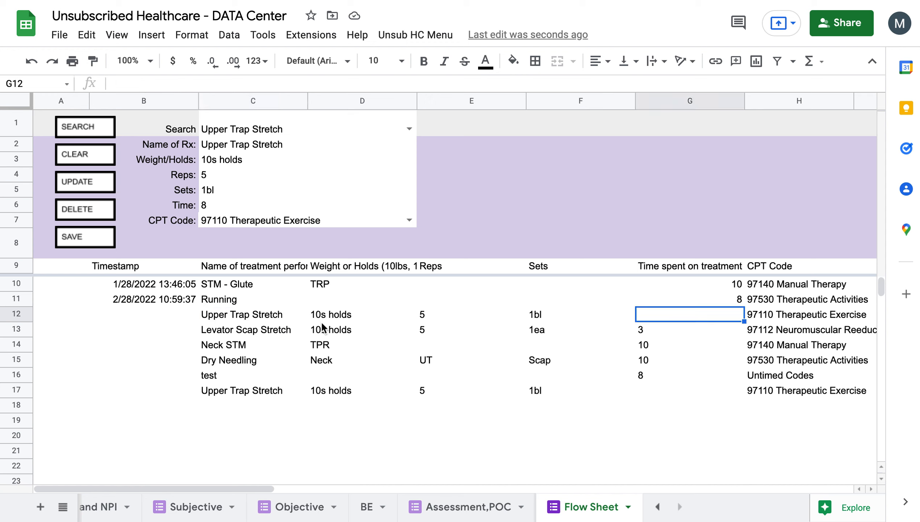
# - Run the Flow Sheet update again for Upper Trap Stretch with the Time entry of 8 committed
pyautogui.click(263, 205)
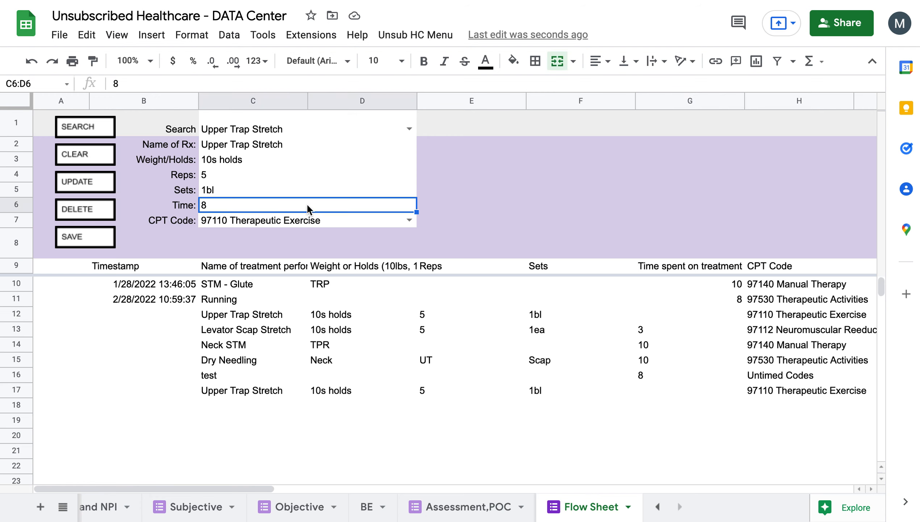
pyautogui.click(448, 208)
pyautogui.click(370, 207)
pyautogui.click(103, 181)
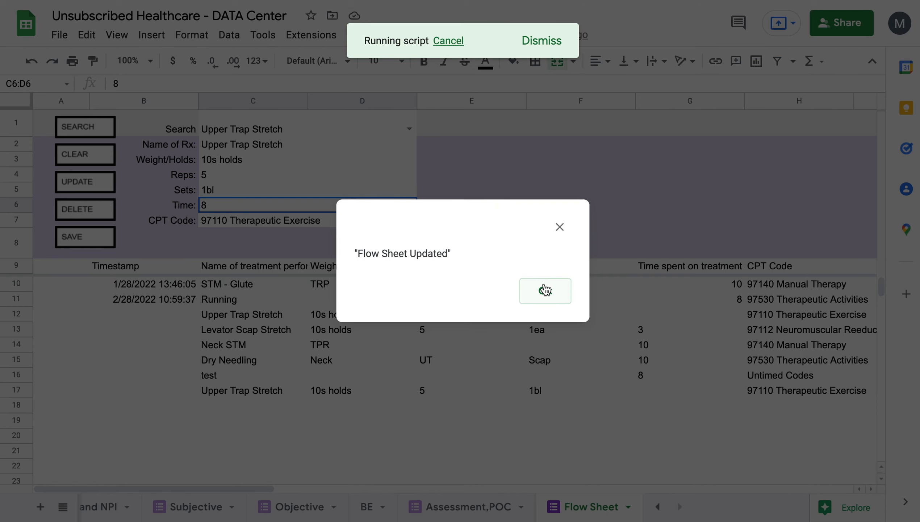
pyautogui.click(544, 289)
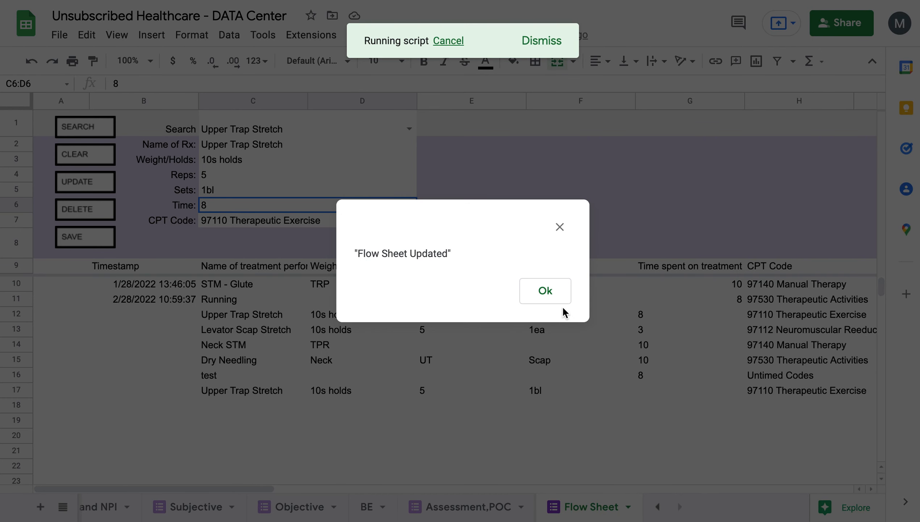
pyautogui.click(540, 294)
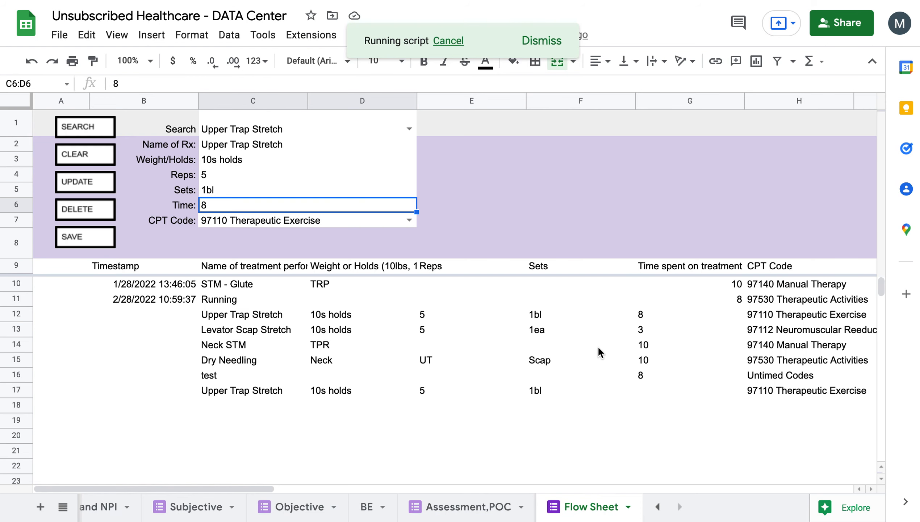
# - Compare the time spent on treatment in the two Upper Trap Stretch rows after the second update
pyautogui.click(650, 397)
pyautogui.click(635, 320)
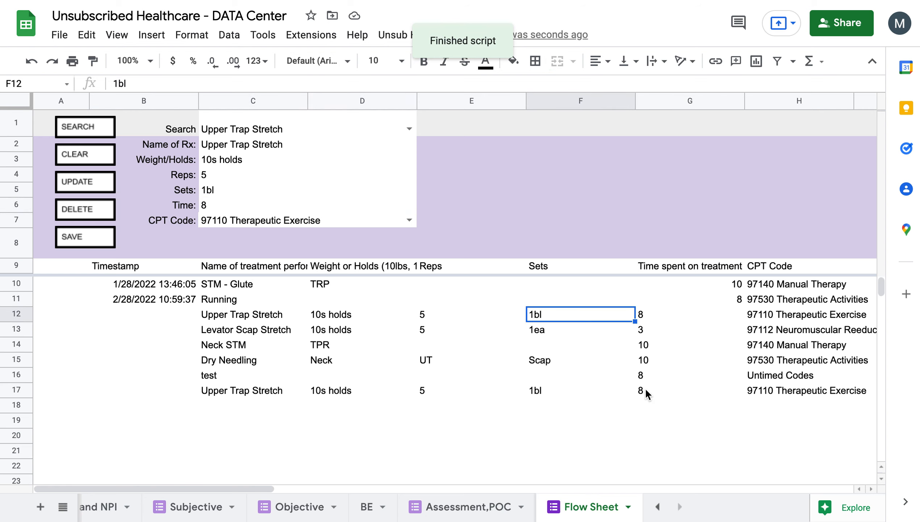
pyautogui.click(650, 311)
pyautogui.click(650, 388)
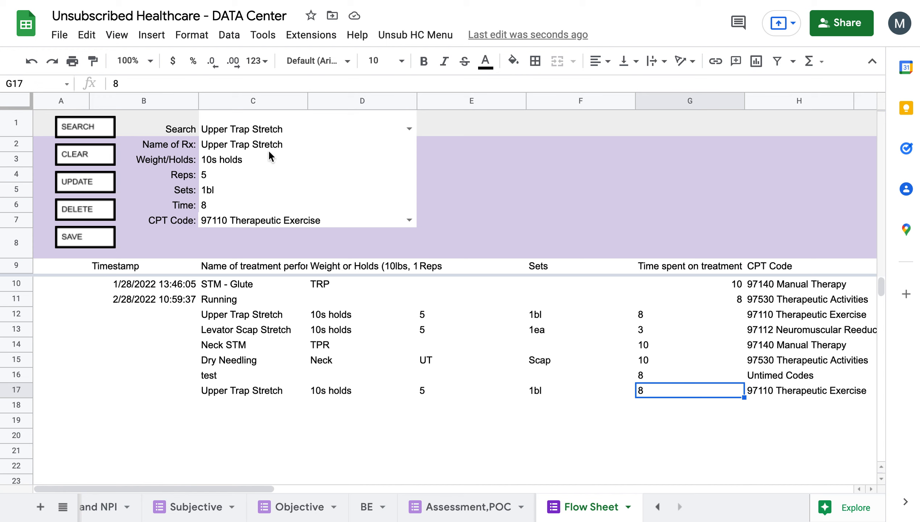
# - Change the loaded treatment's name to "Upper Trap Stretch 8min" and save it as a new Flow Sheet entry
pyautogui.doubleClick(280, 122)
pyautogui.click(470, 158)
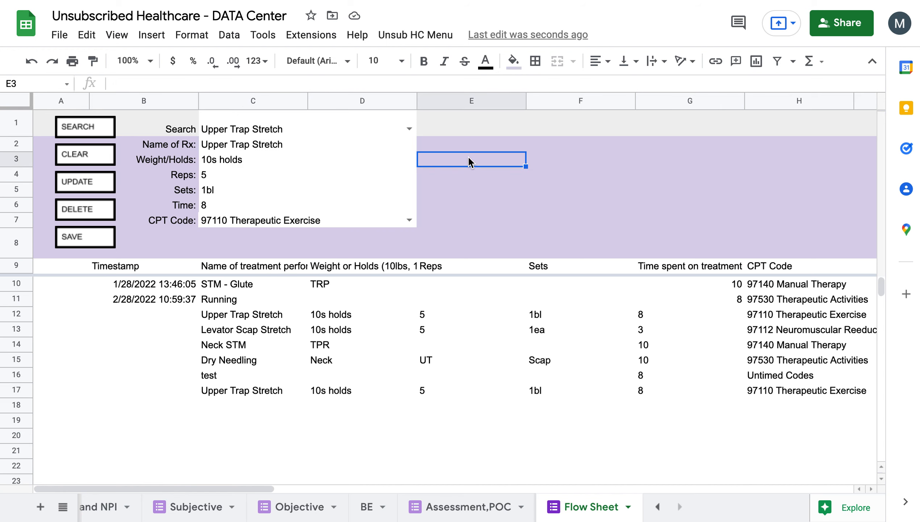
pyautogui.doubleClick(303, 144)
pyautogui.write('8min')
pyautogui.click(581, 172)
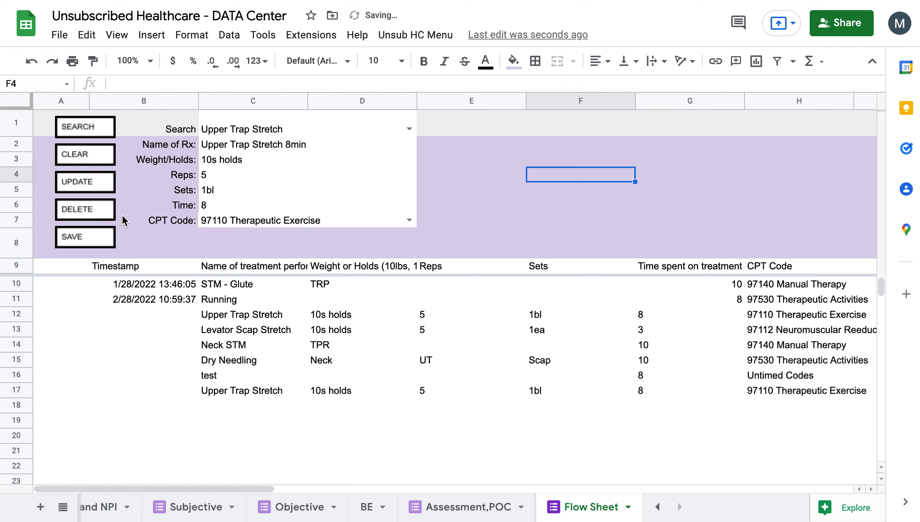
pyautogui.click(75, 238)
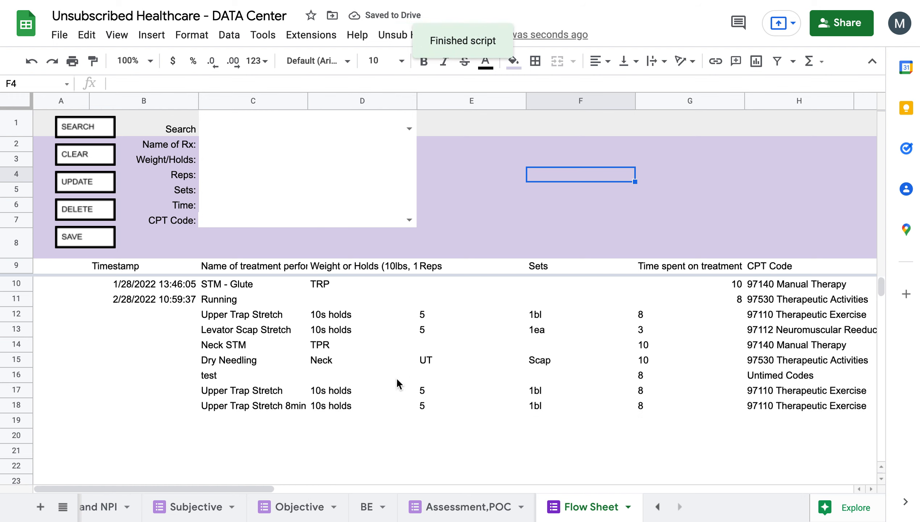
pyautogui.click(287, 409)
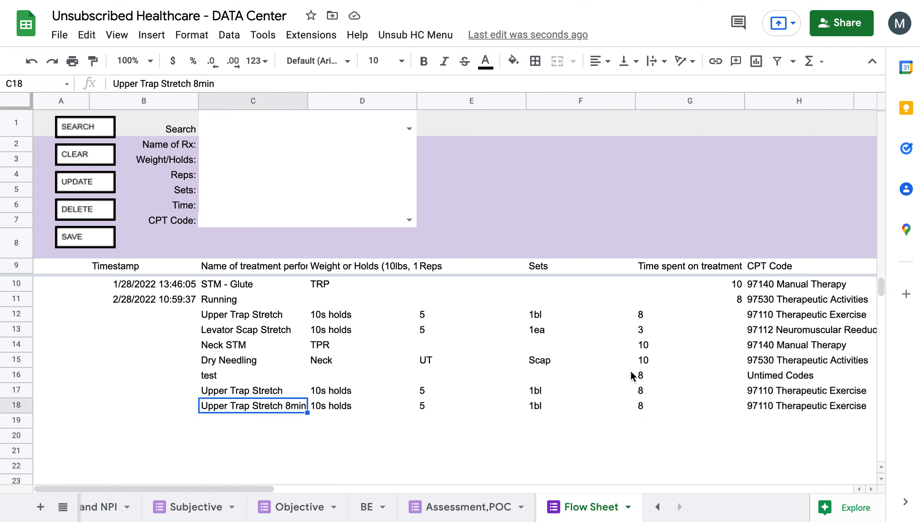